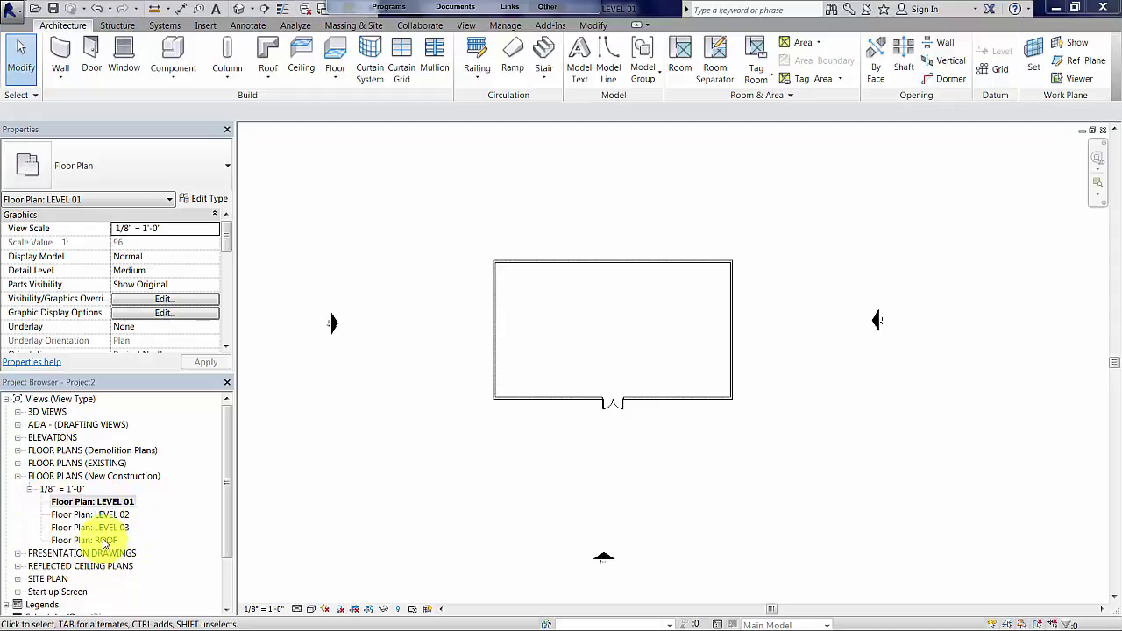
# Step: Open the ROOF floor plan, switch to the South elevation from its marker, and examine the ROOF and T.O. WALL levels
pyautogui.doubleClick(104, 541)
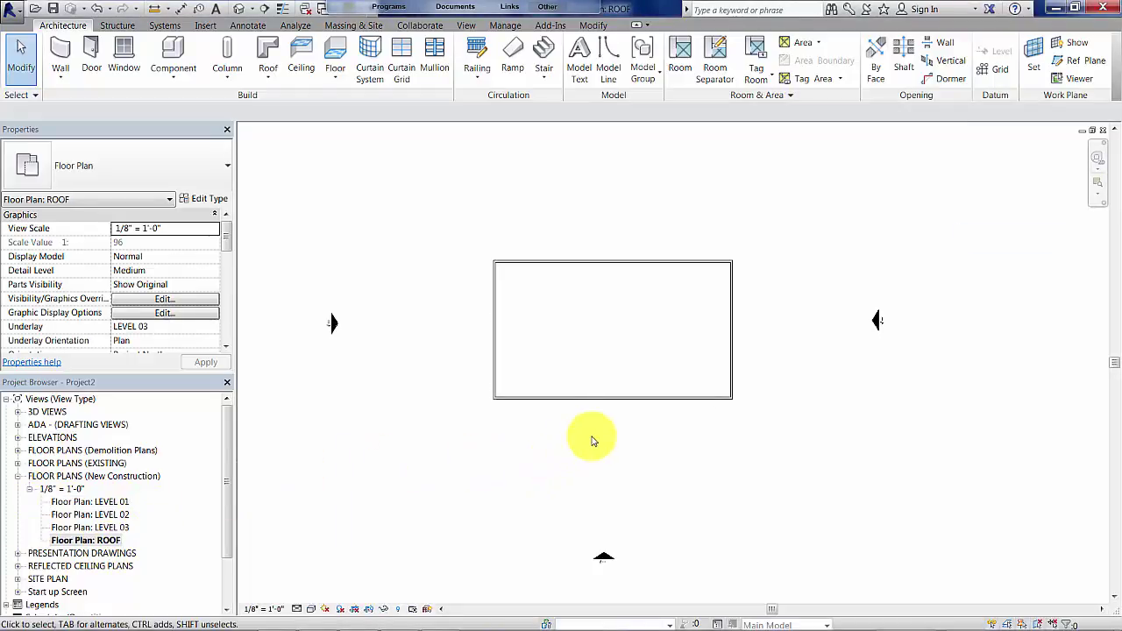
pyautogui.moveTo(602, 449)
pyautogui.mouseDown(button='middle')
pyautogui.moveTo(613, 463)
pyautogui.moveTo(606, 448)
pyautogui.mouseUp(button='middle')
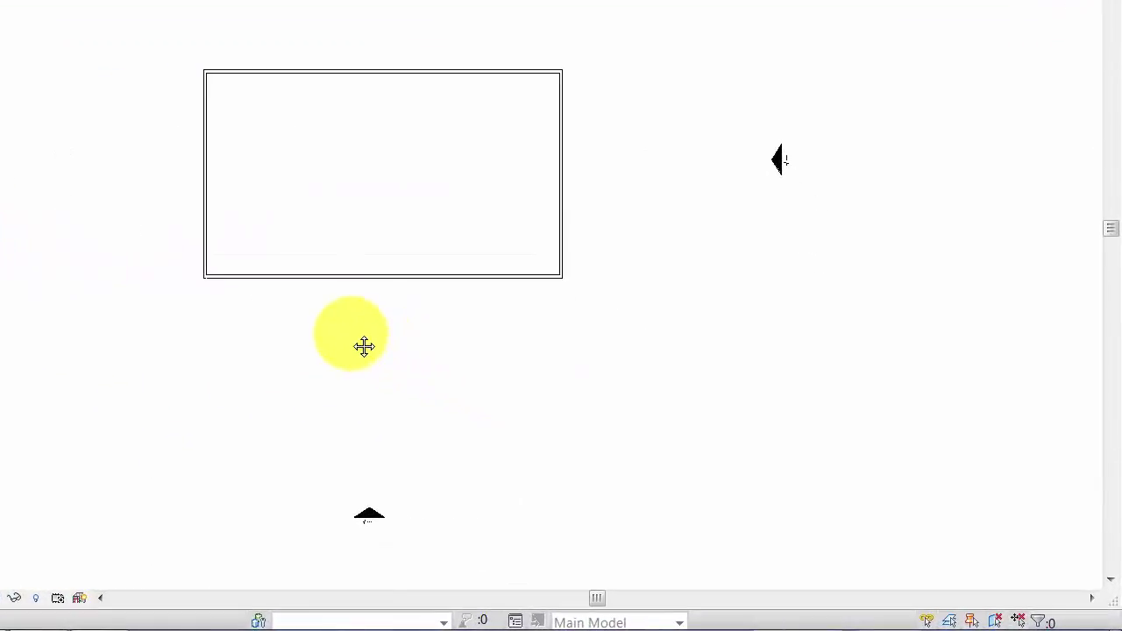
pyautogui.doubleClick(369, 513)
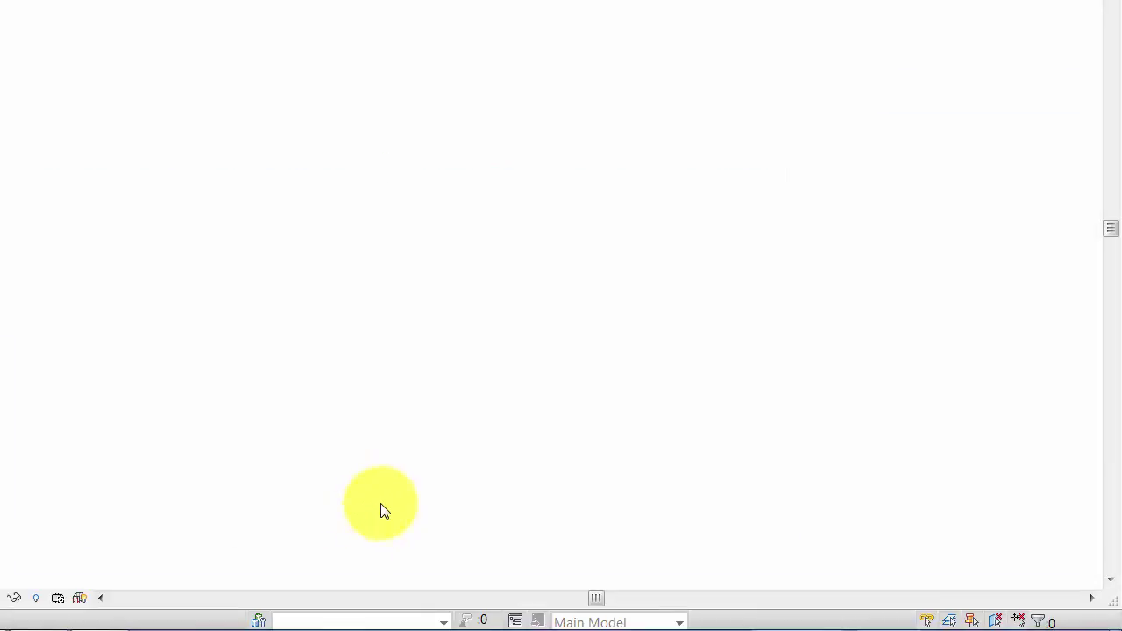
pyautogui.scroll(3, 722, 366)
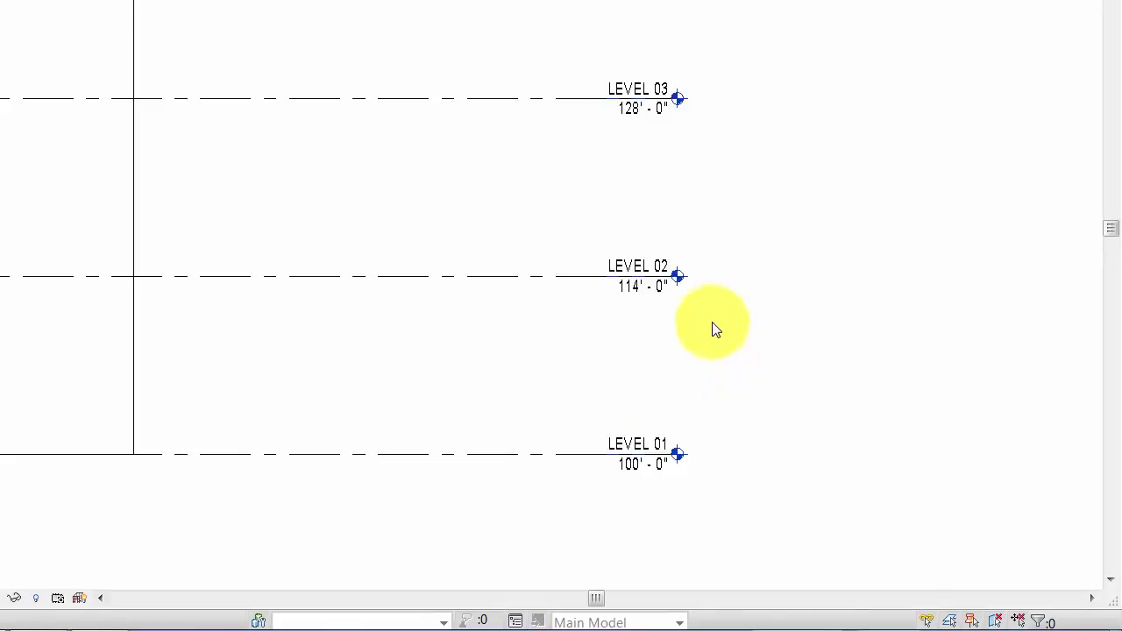
pyautogui.moveTo(717, 263); pyautogui.dragTo(890, 403, button='middle')
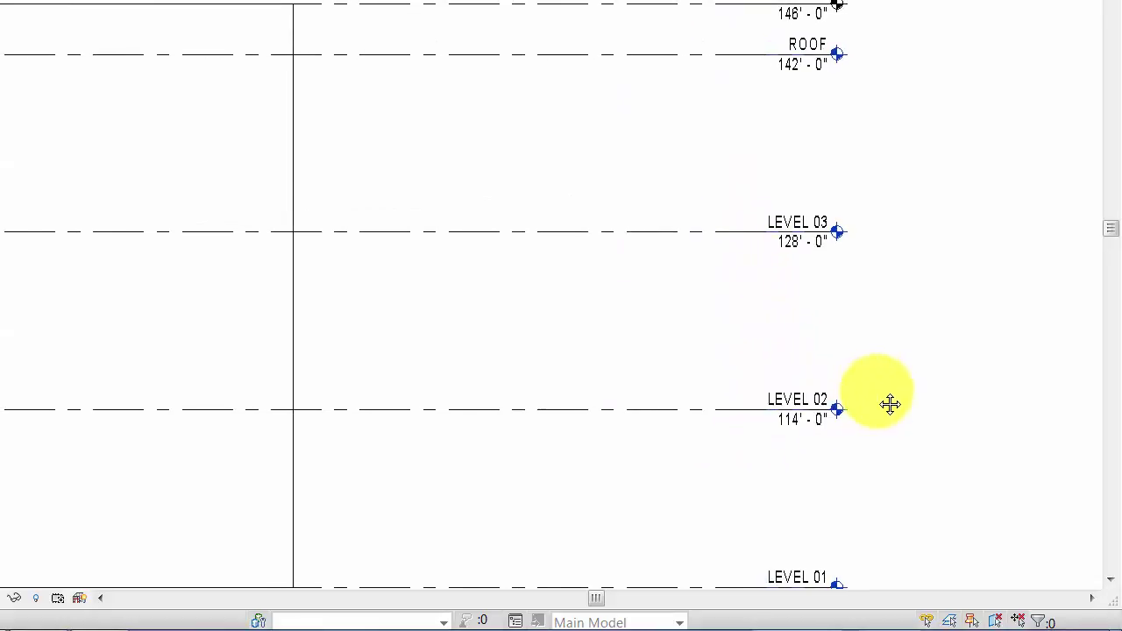
pyautogui.click(403, 56)
pyautogui.click(907, 68)
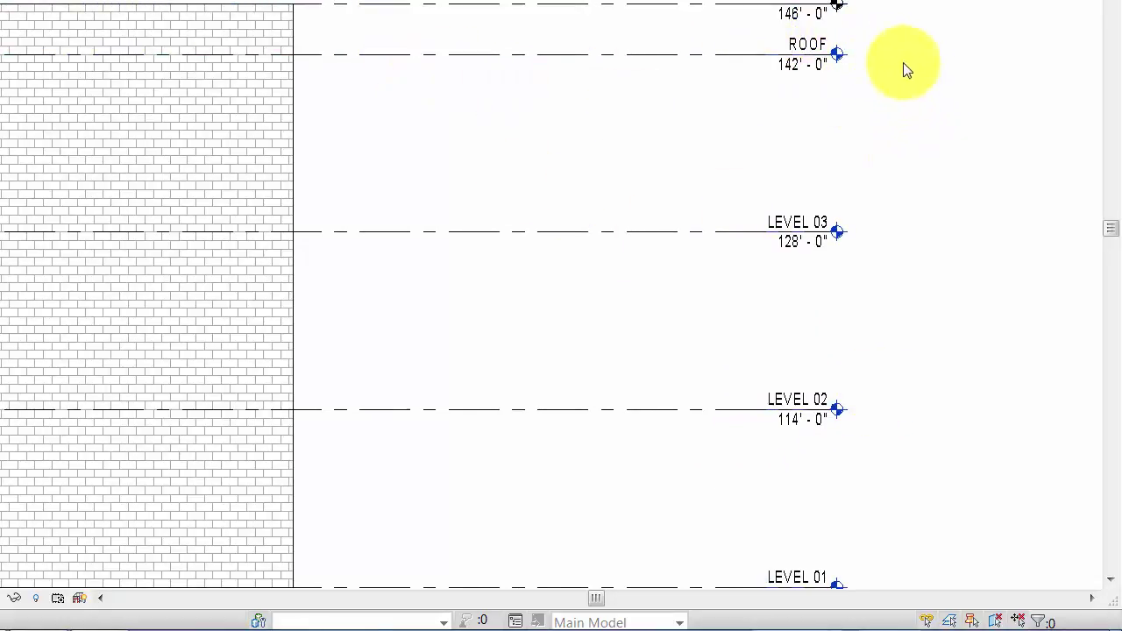
pyautogui.scroll(2, 873, 57)
pyautogui.scroll(1, 871, 54)
pyautogui.click(683, 13)
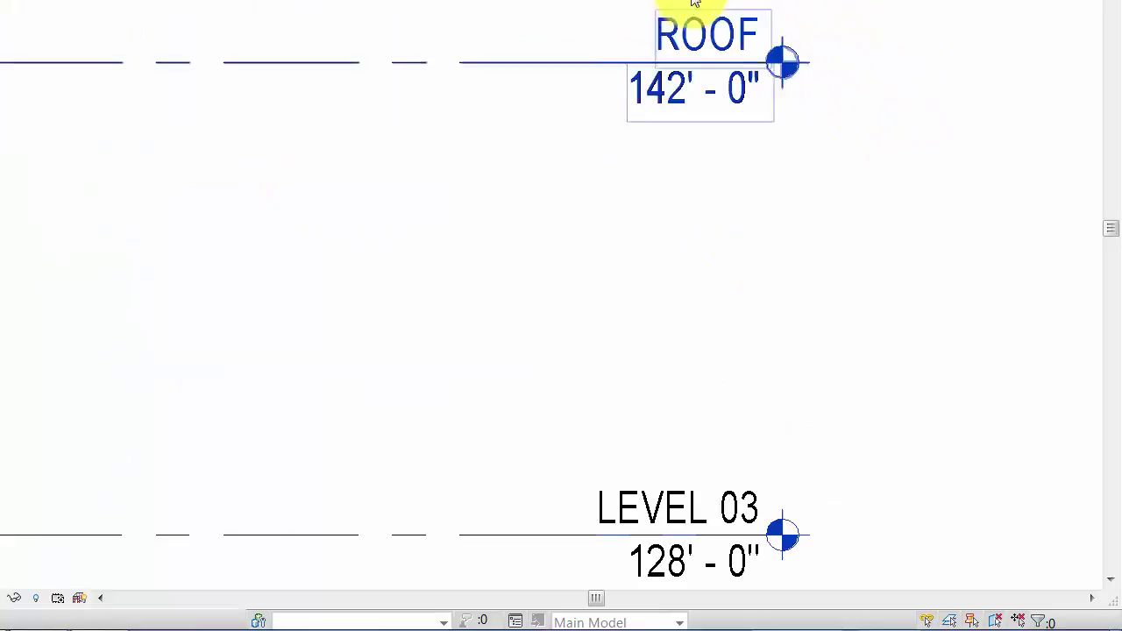
pyautogui.click(749, 143)
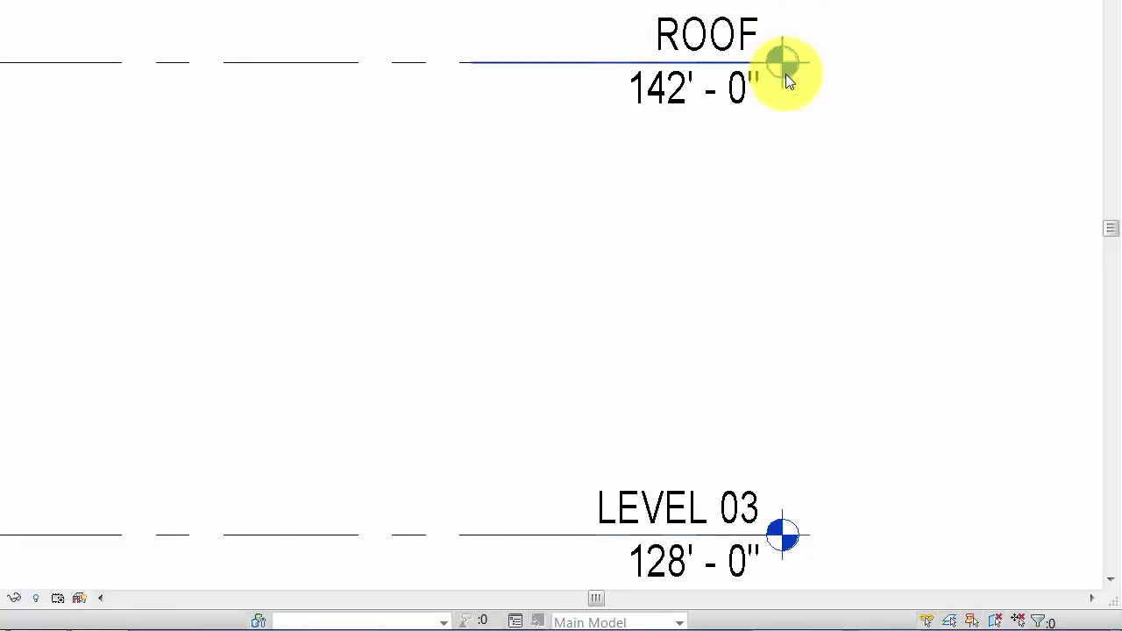
pyautogui.scroll(-2, 623, 188)
pyautogui.moveTo(429, 163); pyautogui.dragTo(499, 143, button='middle')
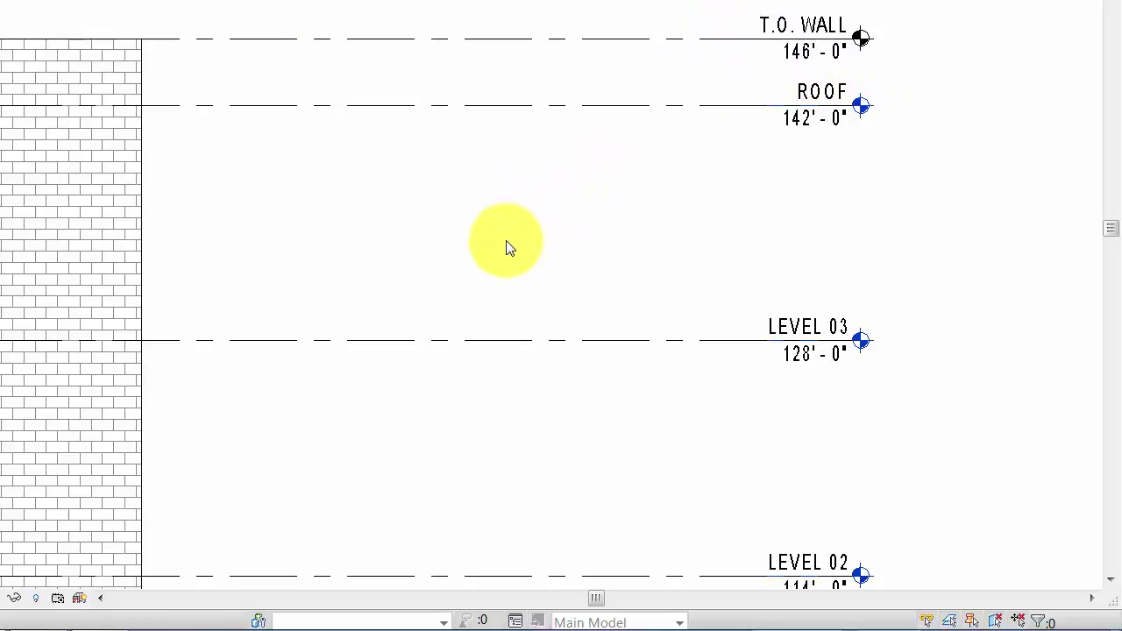
pyautogui.scroll(-3, 501, 251)
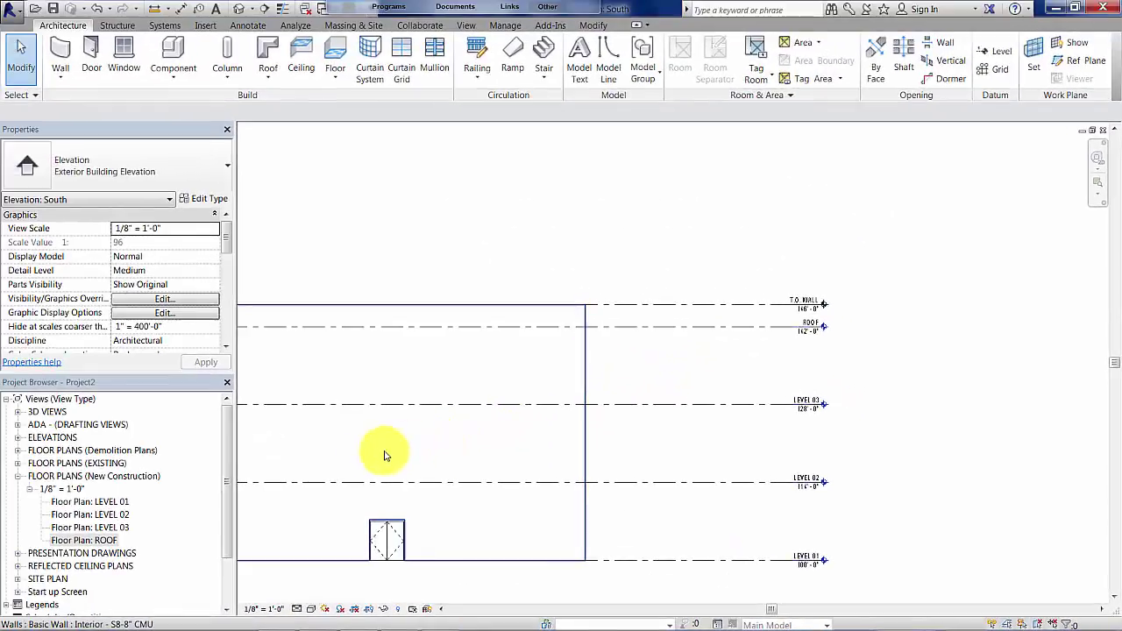
# Step: In the ROOF floor plan, start a Roof by Footprint with the Basic Roof type Generic - 9"
pyautogui.doubleClick(103, 541)
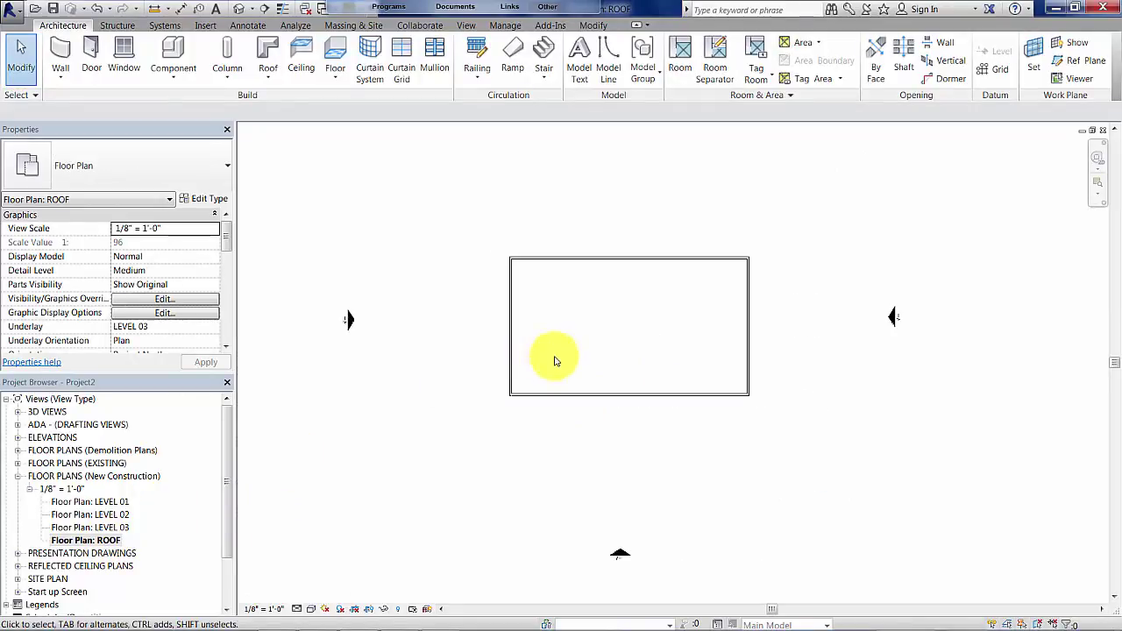
pyautogui.scroll(5, 566, 333)
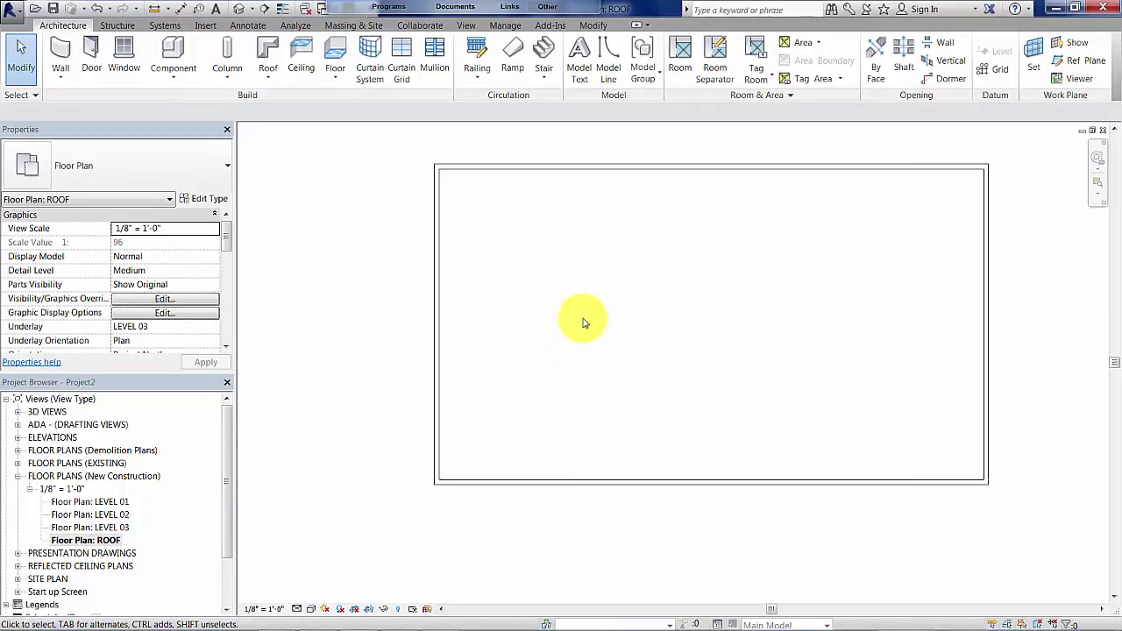
pyautogui.moveTo(673, 316); pyautogui.dragTo(573, 343, button='middle')
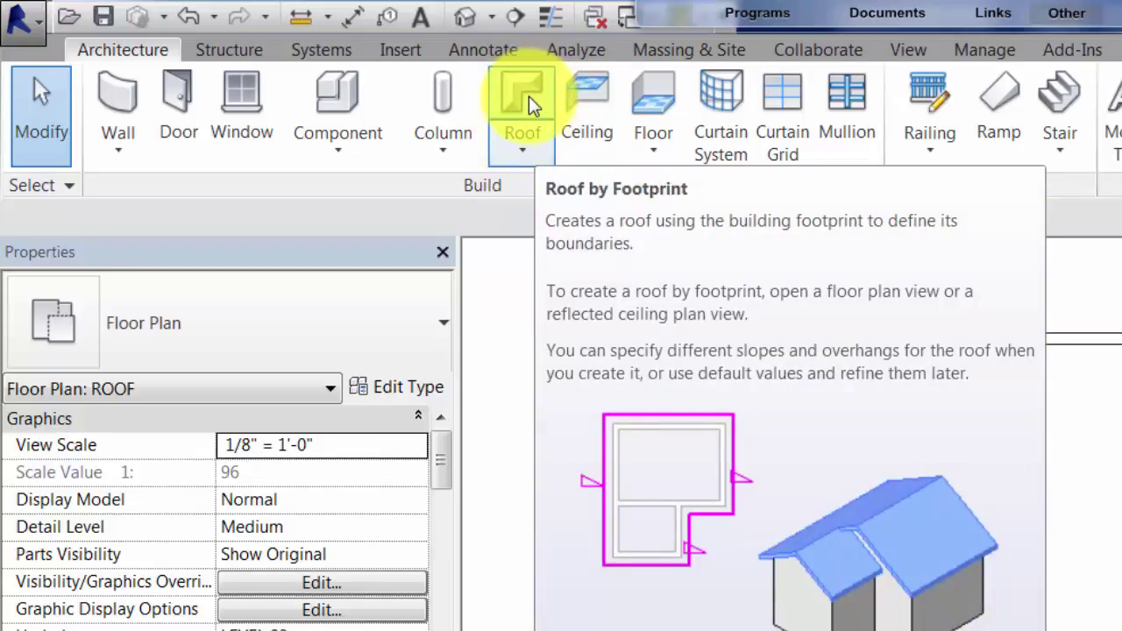
pyautogui.click(531, 147)
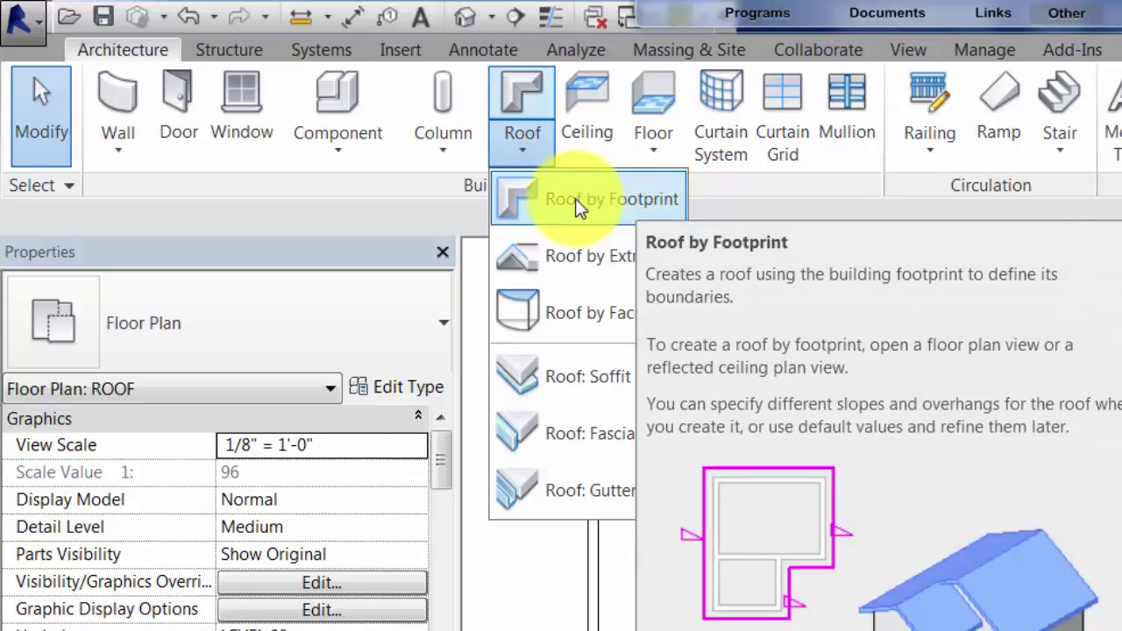
pyautogui.click(580, 203)
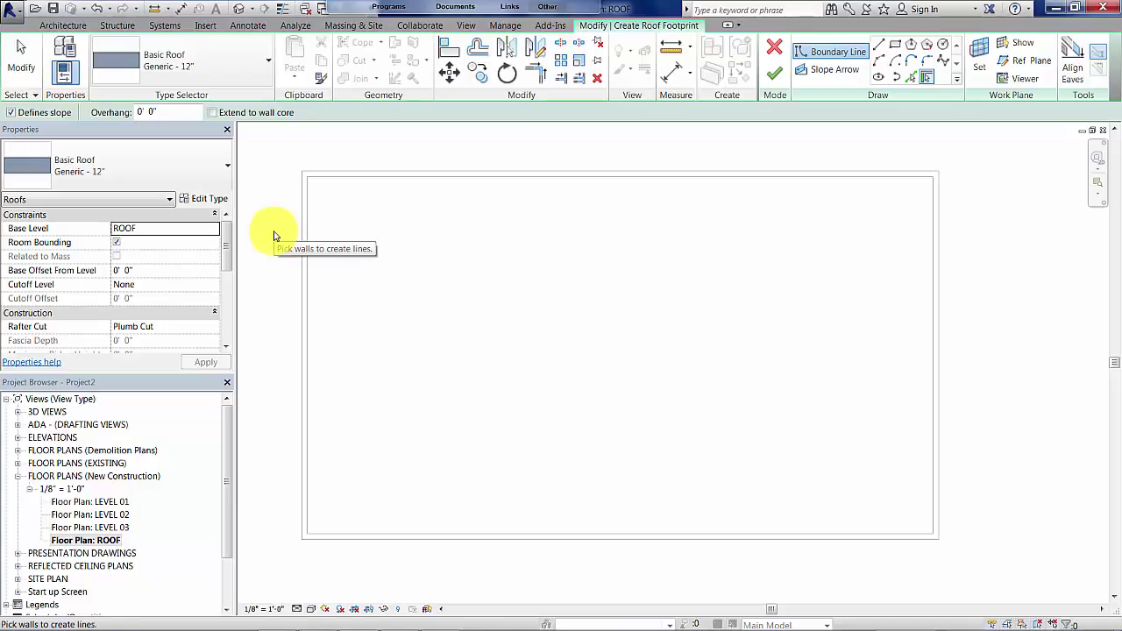
pyautogui.click(186, 175)
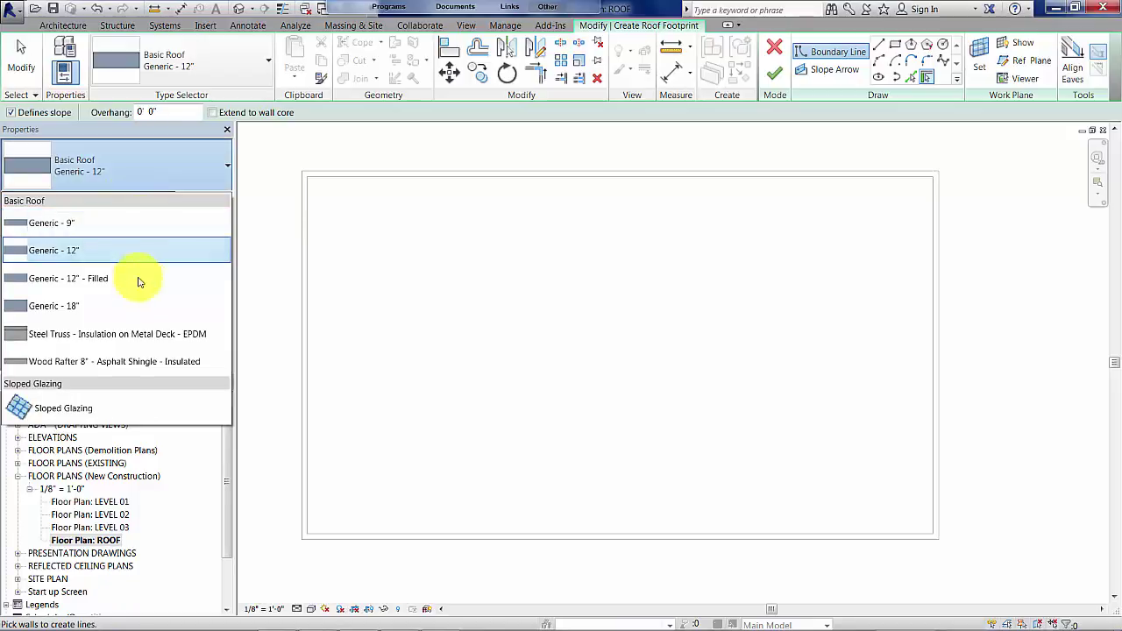
pyautogui.click(85, 228)
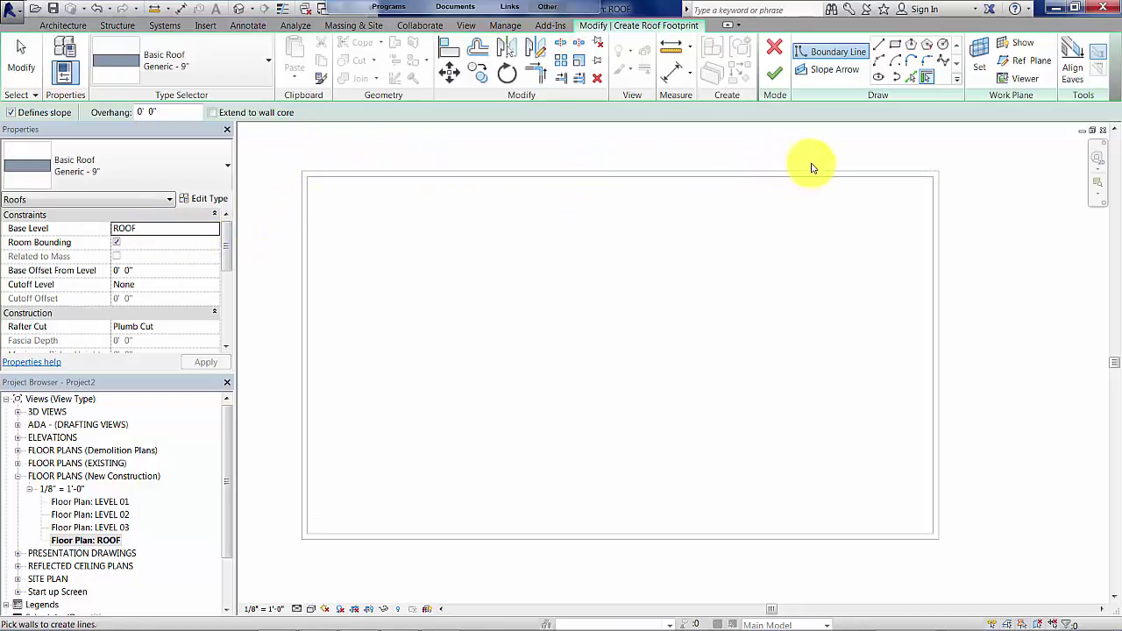
# Step: Sketch a rectangular roof boundary of 70'-0" by 40'-0" between opposite inside corners of the walls
pyautogui.click(895, 46)
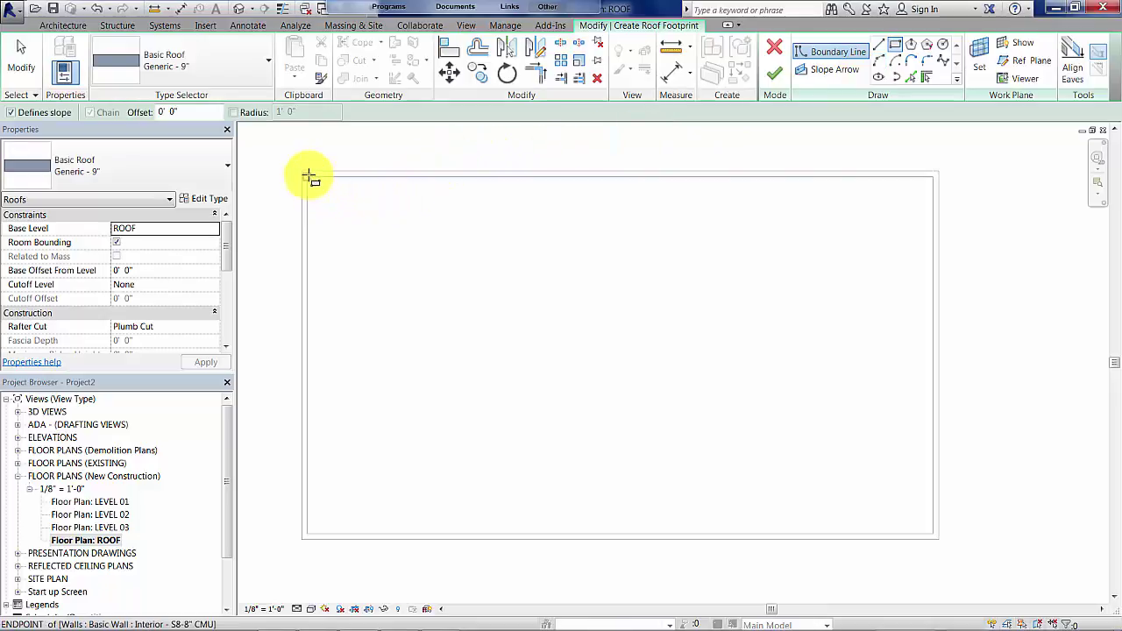
pyautogui.click(336, 187)
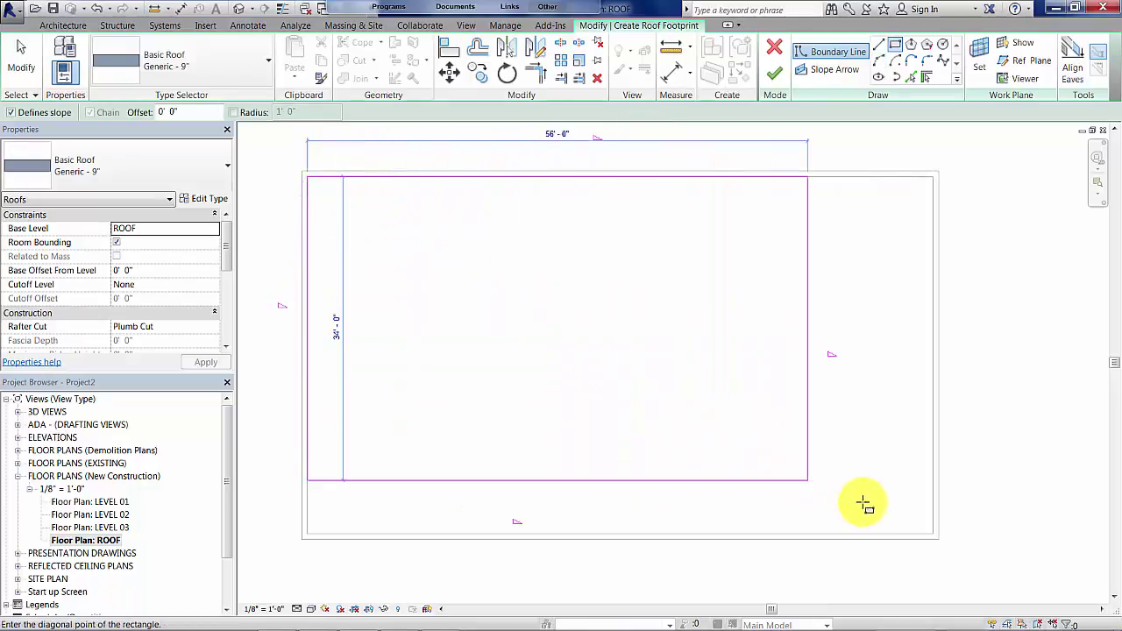
pyautogui.click(927, 531)
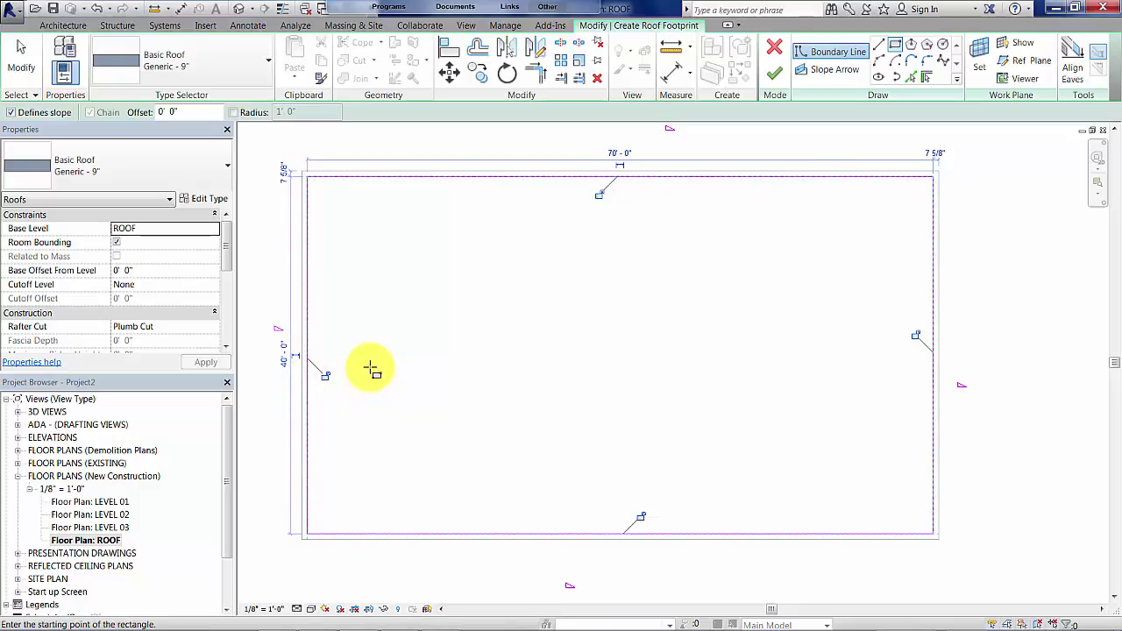
pyautogui.press('Escape')
pyautogui.press('Escape')
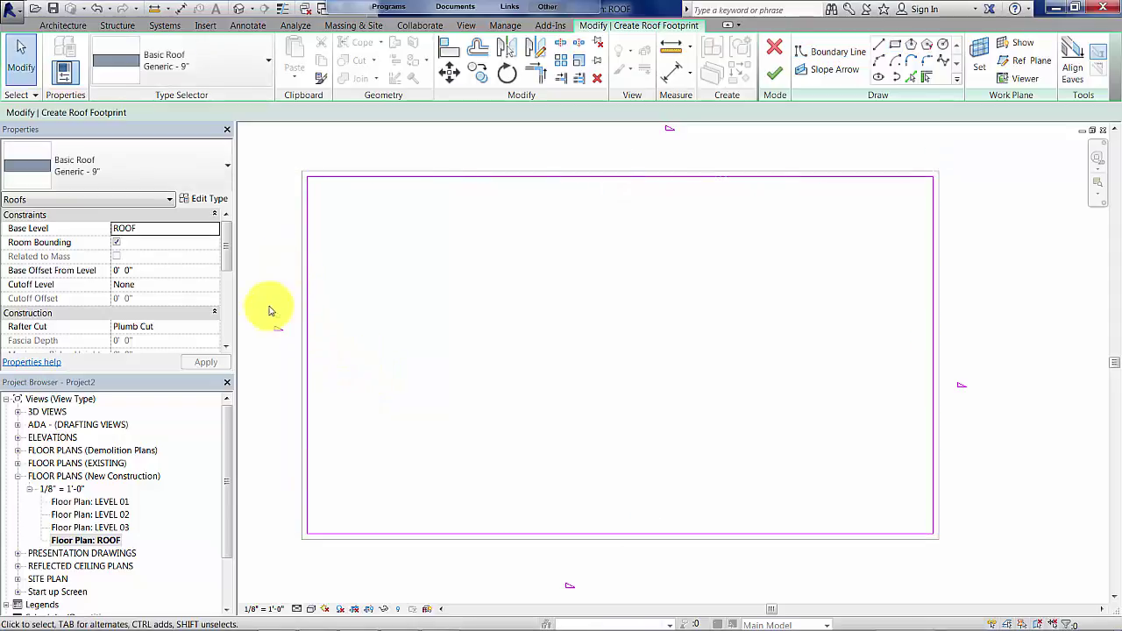
# Step: Turn off Defines Slope for the upper horizontal boundary line of the roof sketch
pyautogui.scroll(4, 269, 340)
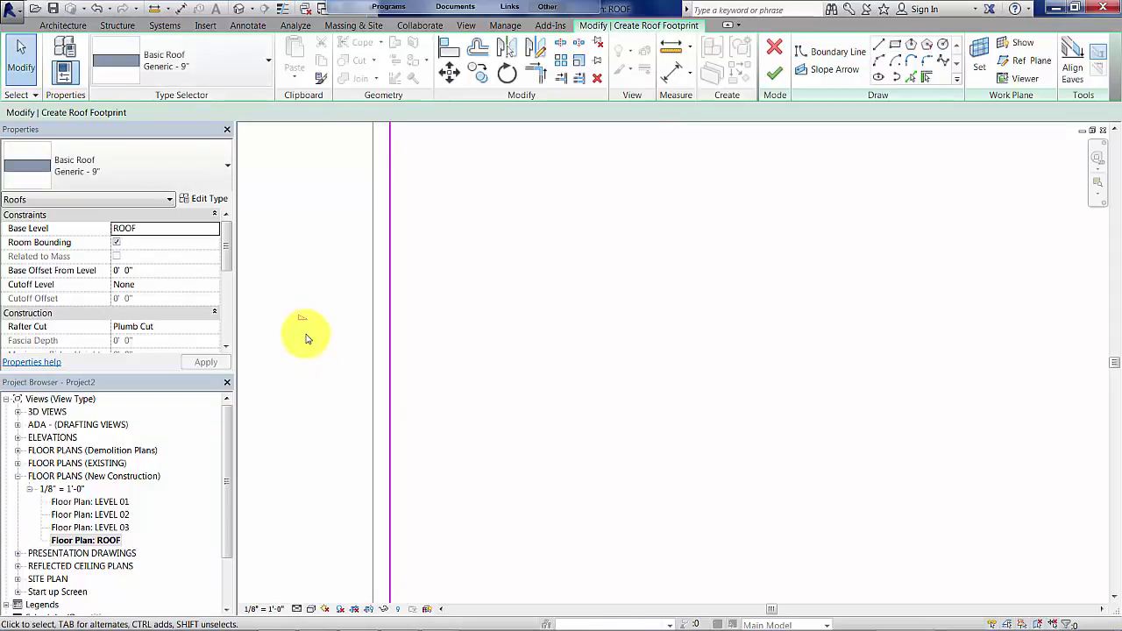
pyautogui.moveTo(306, 339); pyautogui.dragTo(342, 323, button='middle')
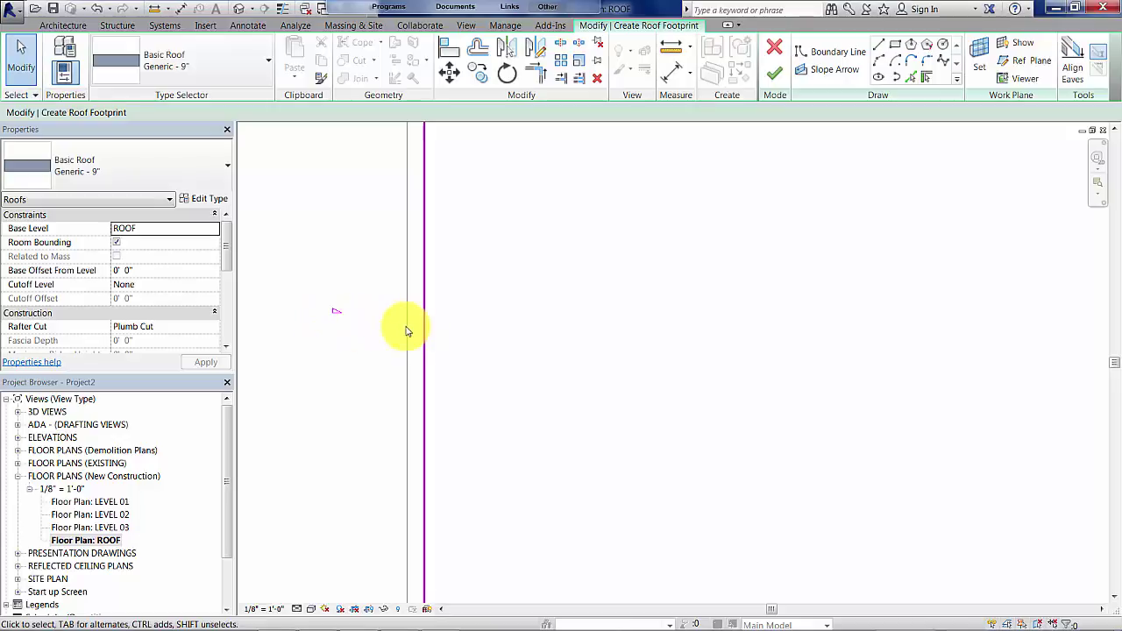
pyautogui.scroll(-5, 443, 373)
pyautogui.scroll(-1, 446, 357)
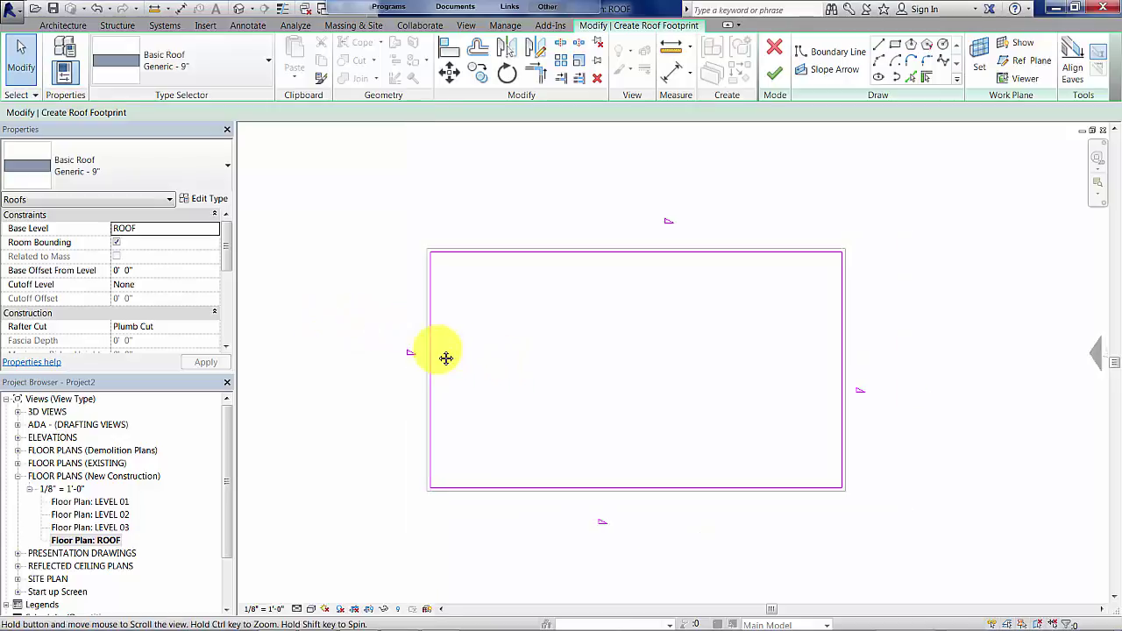
pyautogui.hscroll(1, 445, 358)
pyautogui.scroll(1, 439, 354)
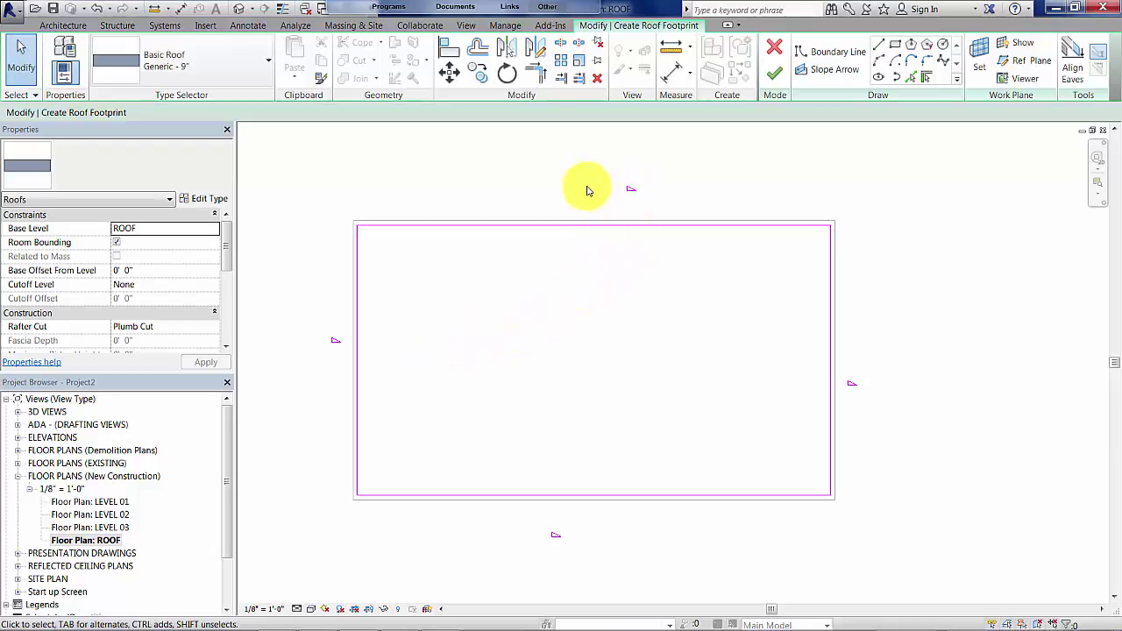
pyautogui.click(576, 227)
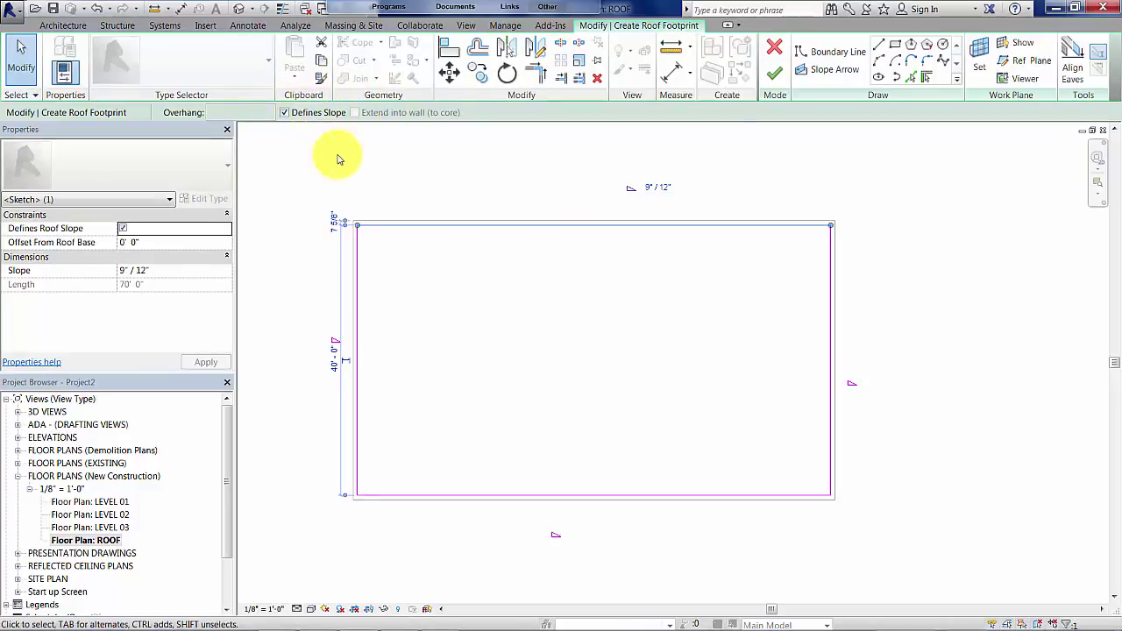
pyautogui.click(284, 114)
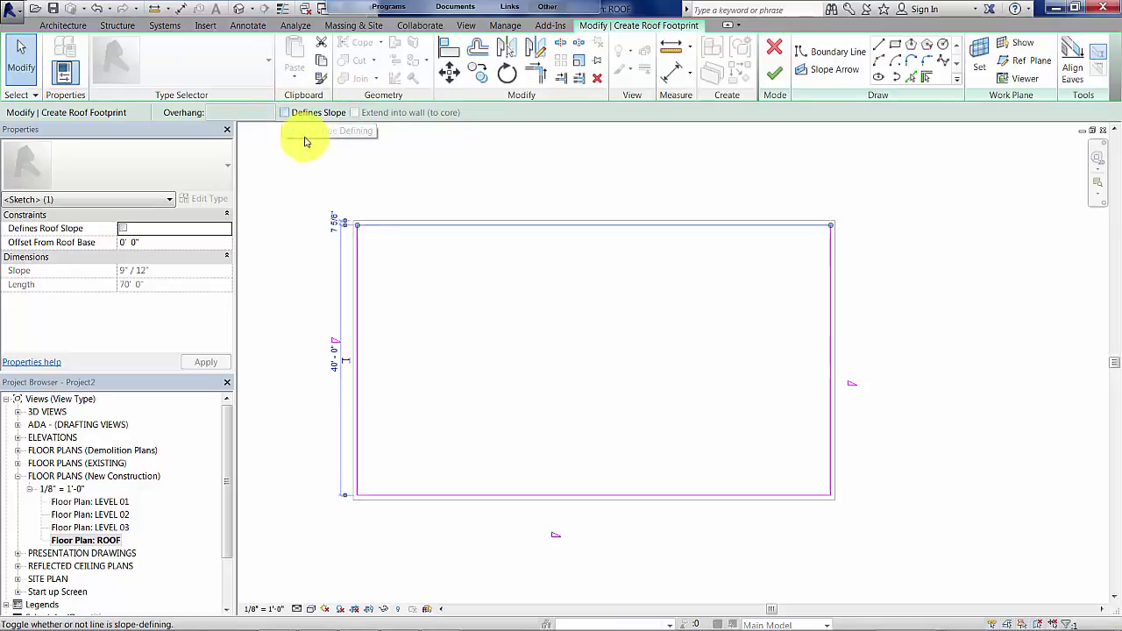
pyautogui.click(666, 361)
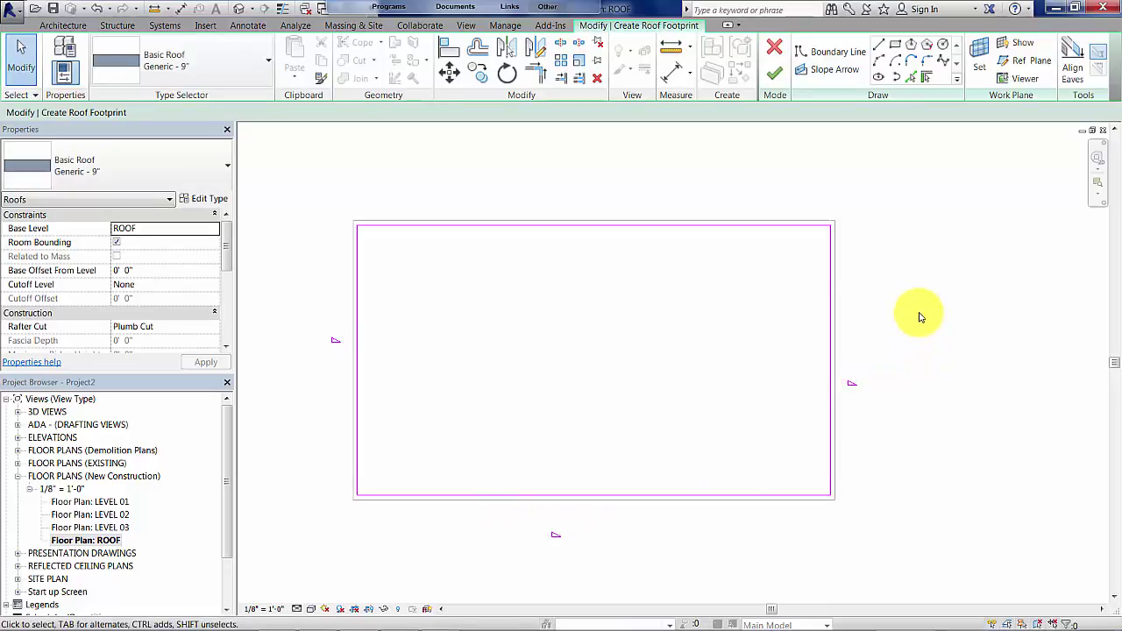
# Step: Select the remaining three roof boundary lines together and turn off their Defines Slope option
pyautogui.moveTo(918, 313)
pyautogui.mouseDown()
pyautogui.moveTo(885, 371)
pyautogui.moveTo(797, 403)
pyautogui.moveTo(328, 520)
pyautogui.mouseUp()
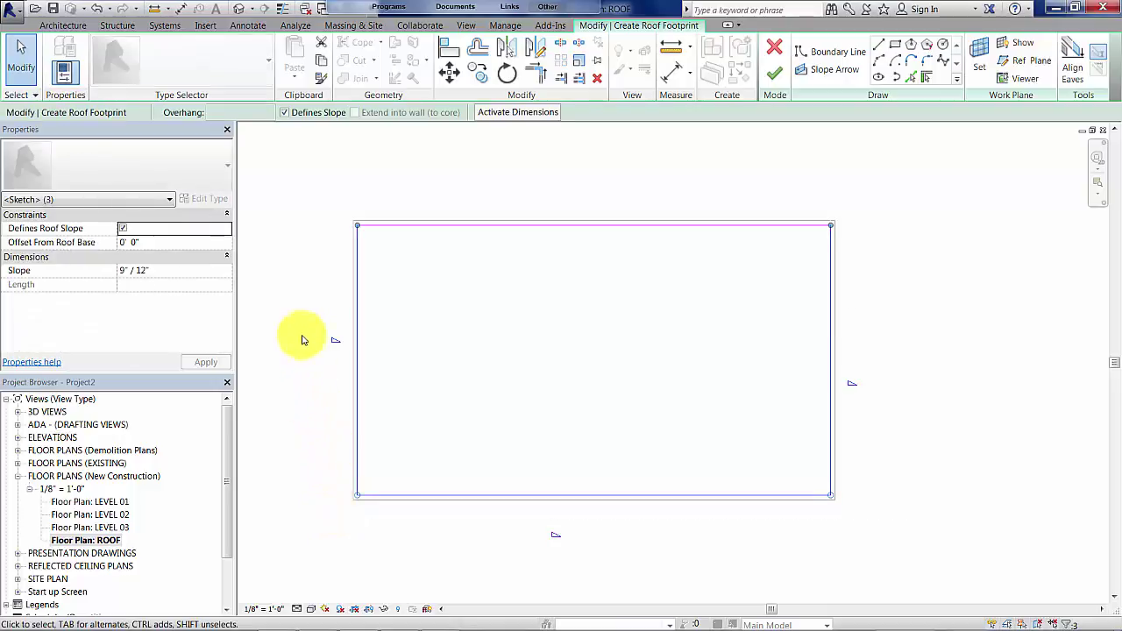
pyautogui.click(284, 113)
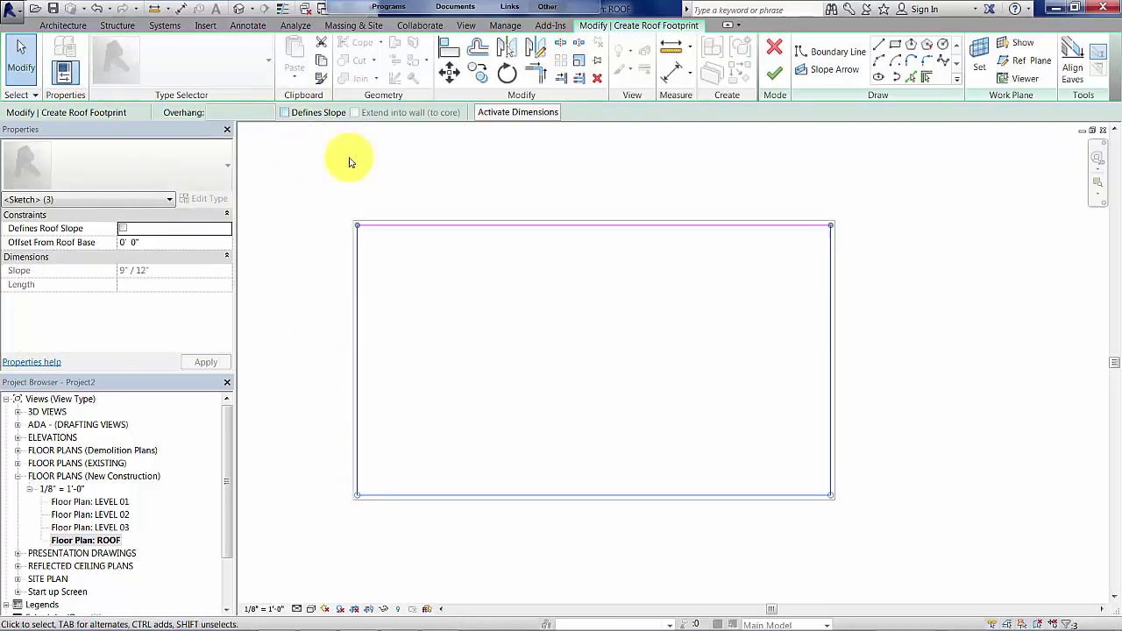
pyautogui.click(611, 207)
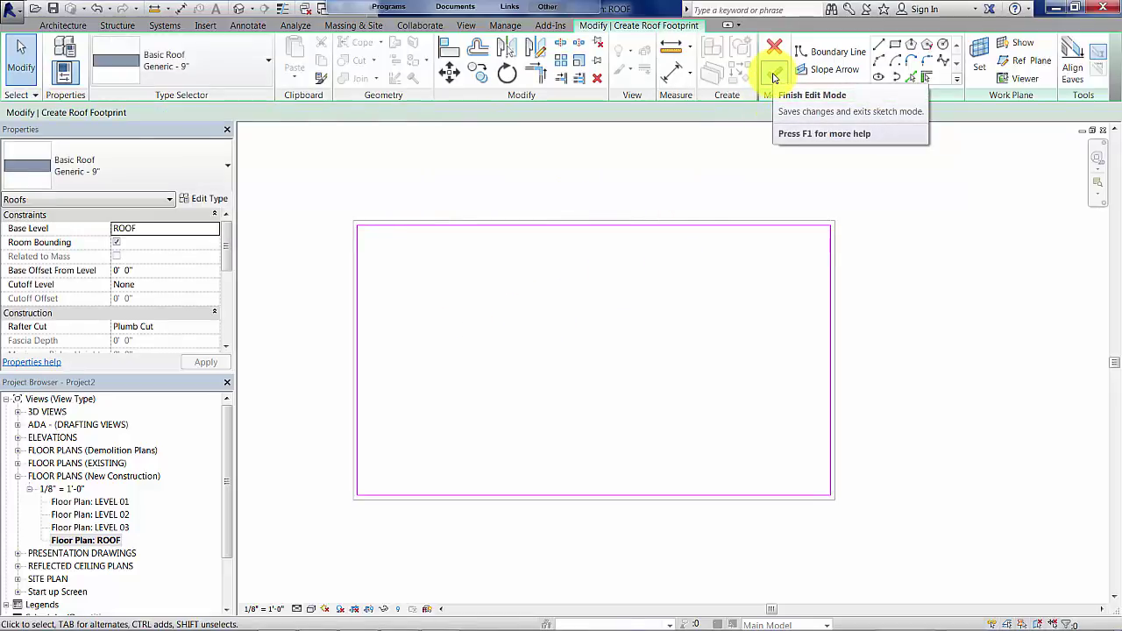
# Step: Finish the roof footprint sketch and view the flat roof behind the parapet walls in the default 3D view
pyautogui.click(773, 77)
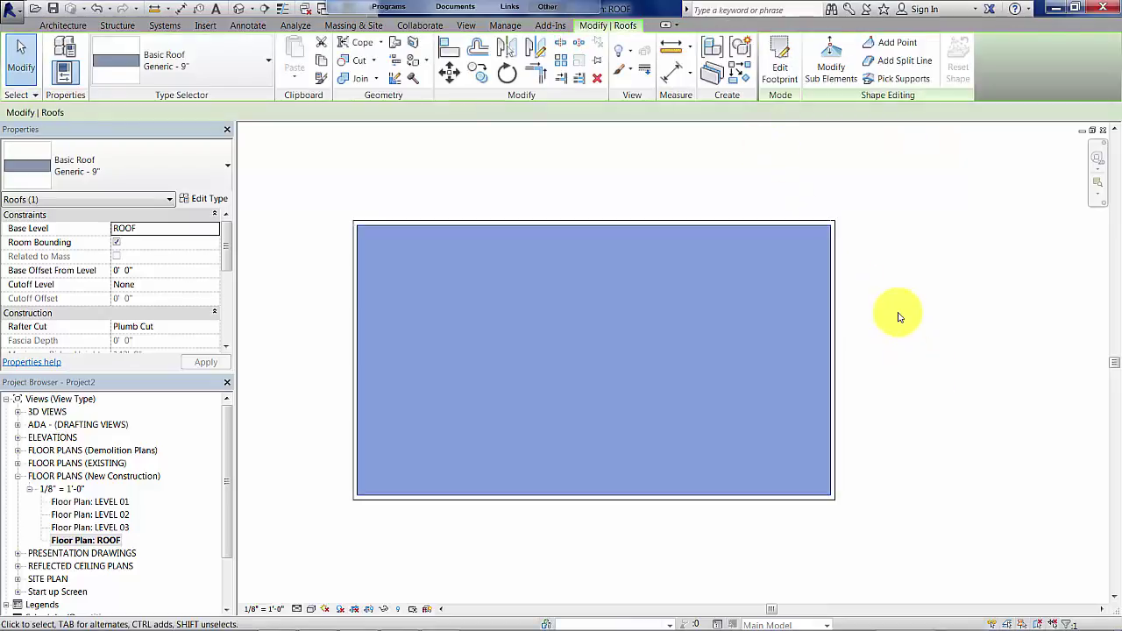
pyautogui.click(899, 318)
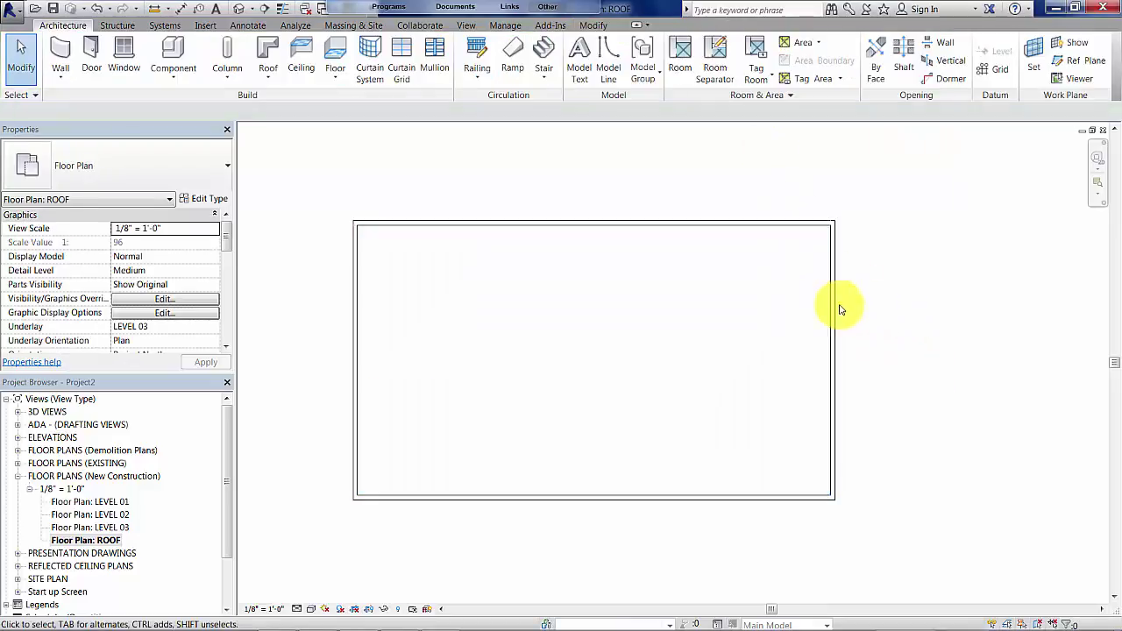
pyautogui.click(239, 15)
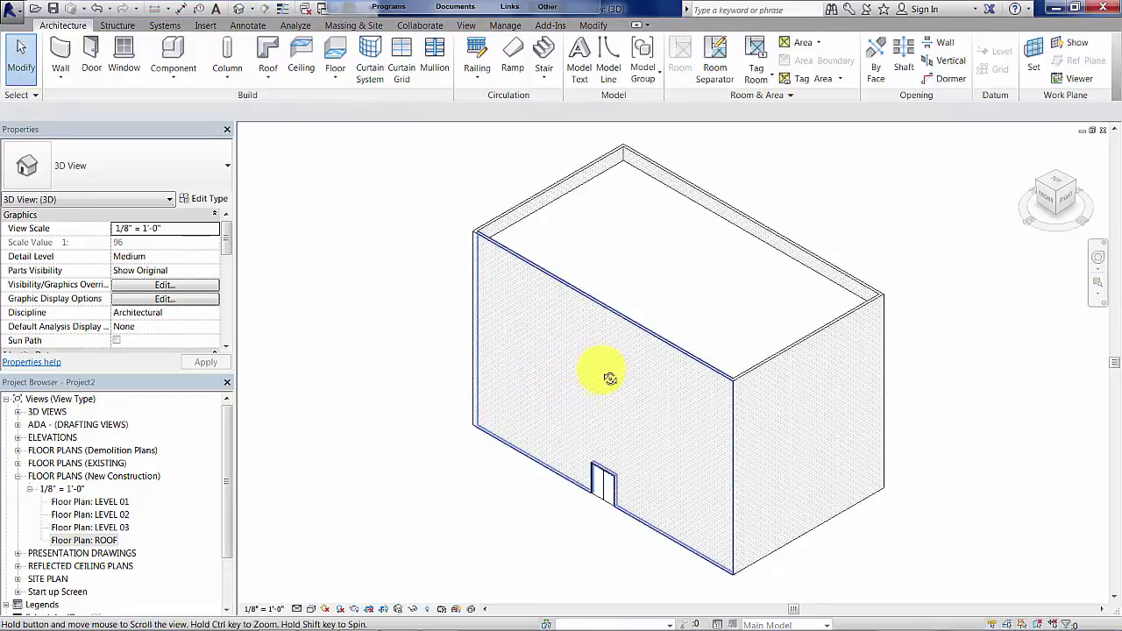
pyautogui.moveTo(599, 376)
pyautogui.keyDown('shift'); pyautogui.mouseDown(button='middle')
pyautogui.moveTo(608, 392)
pyautogui.moveTo(608, 366)
pyautogui.mouseUp(button='middle'); pyautogui.keyUp('shift')
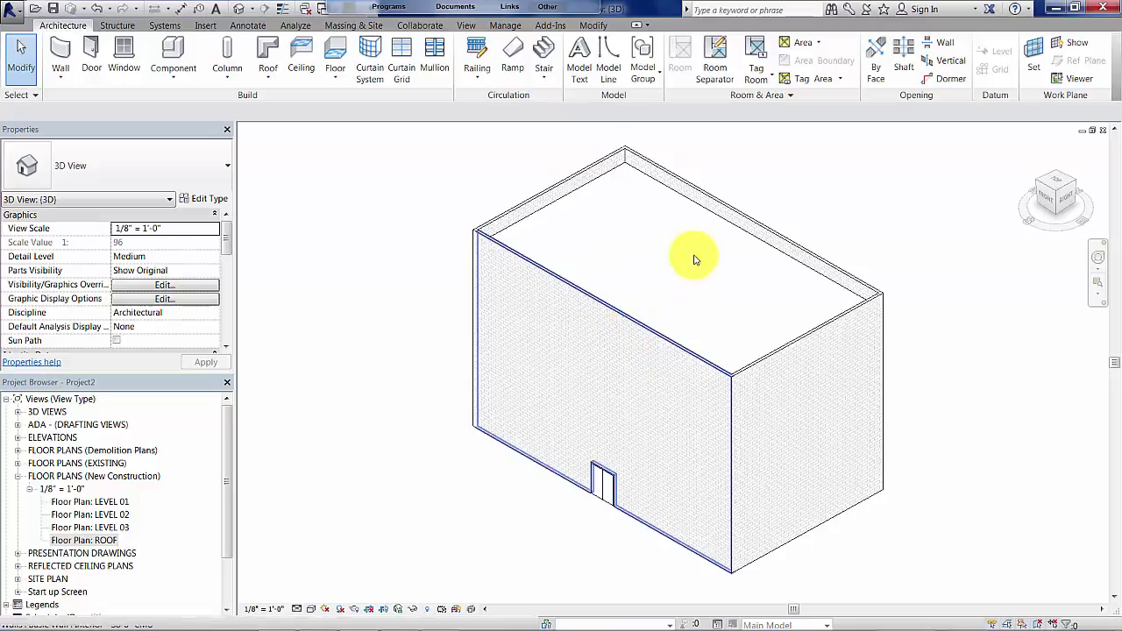
# Step: Select the flat roof in the 3D view to check its extent inside the parapet walls, and clear the selection
pyautogui.scroll(2, 702, 251)
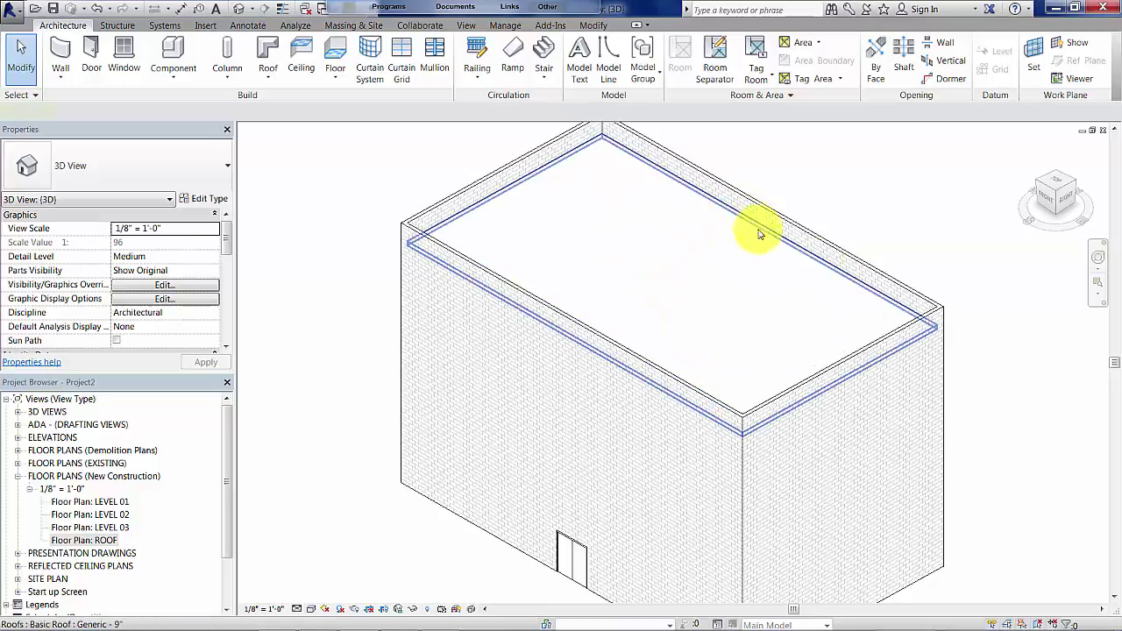
pyautogui.click(759, 234)
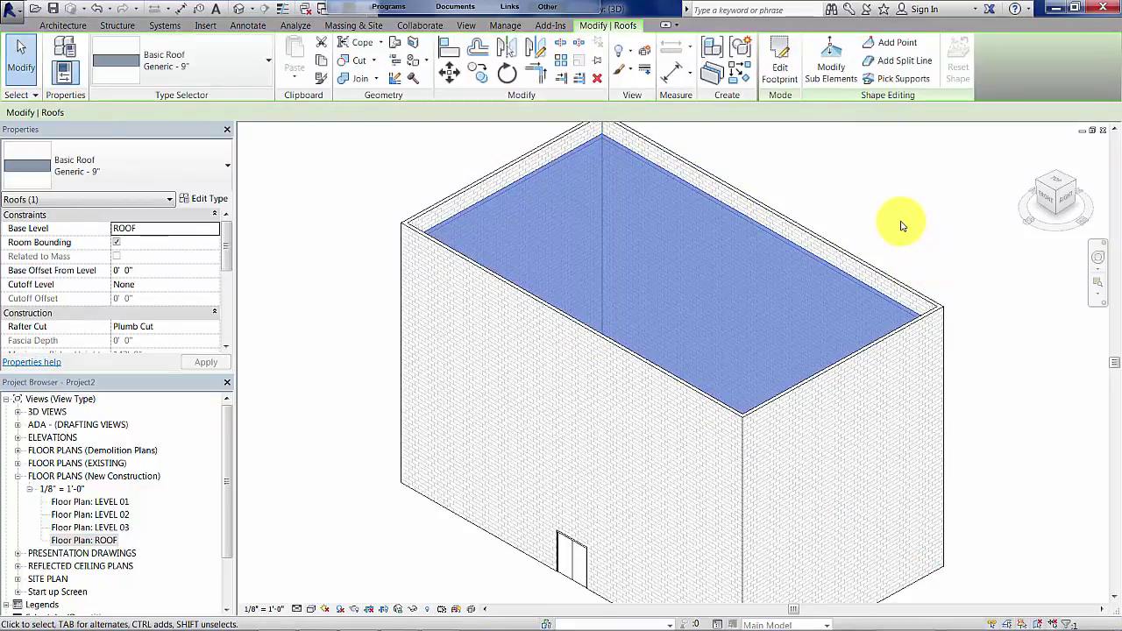
pyautogui.click(900, 226)
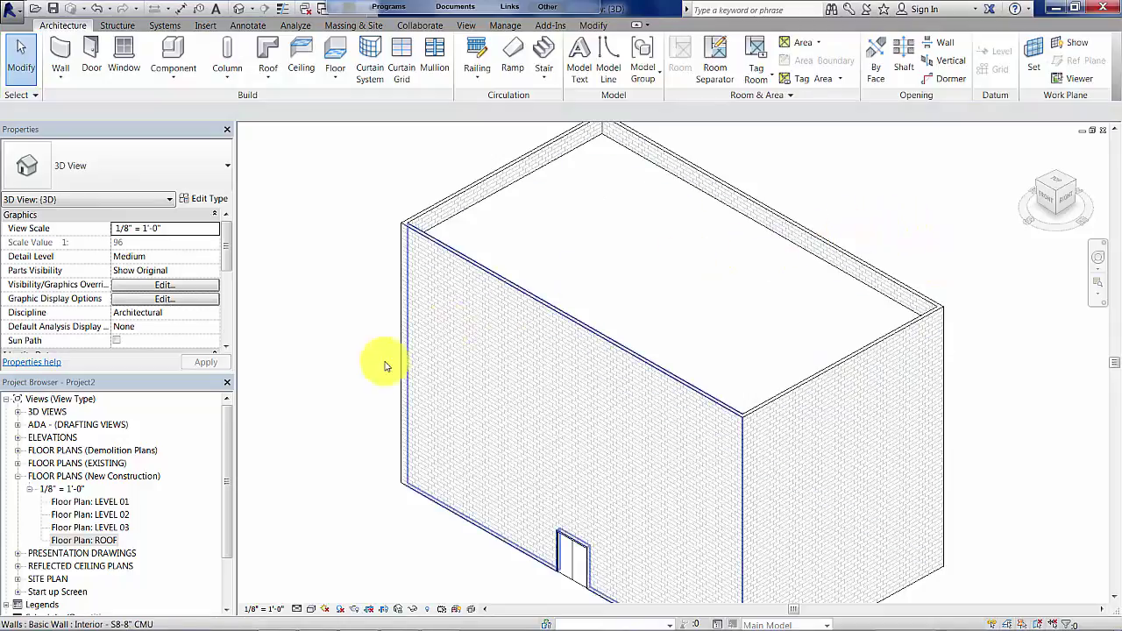
# Step: In the ROOF floor plan, select the flat roof by filtering a combined wall and roof selection to Roofs only
pyautogui.doubleClick(96, 542)
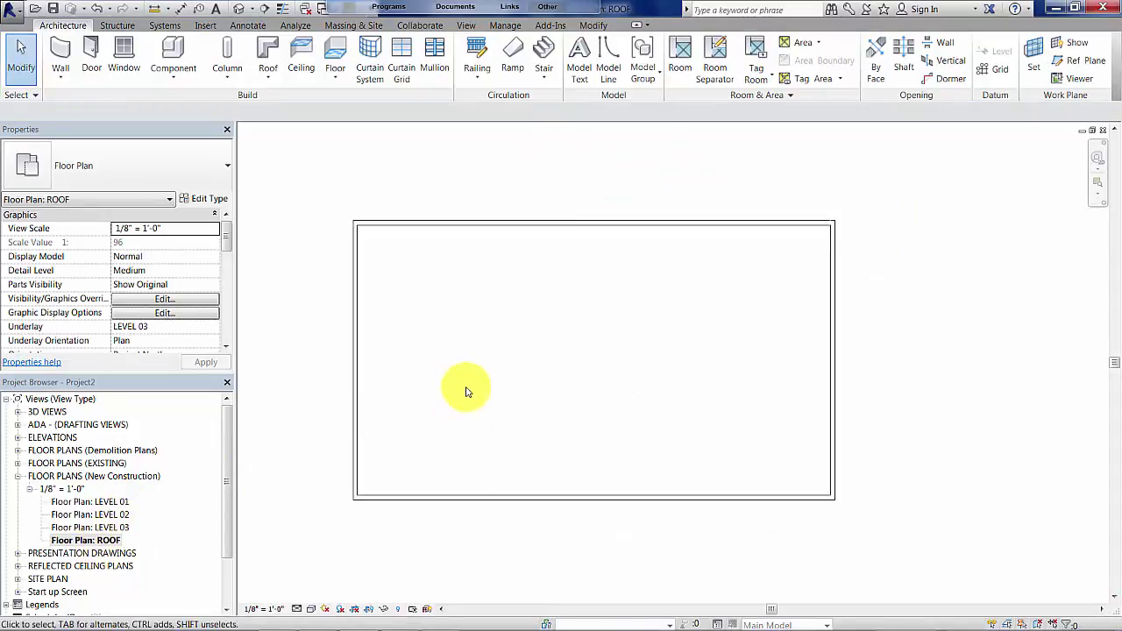
pyautogui.scroll(3, 481, 350)
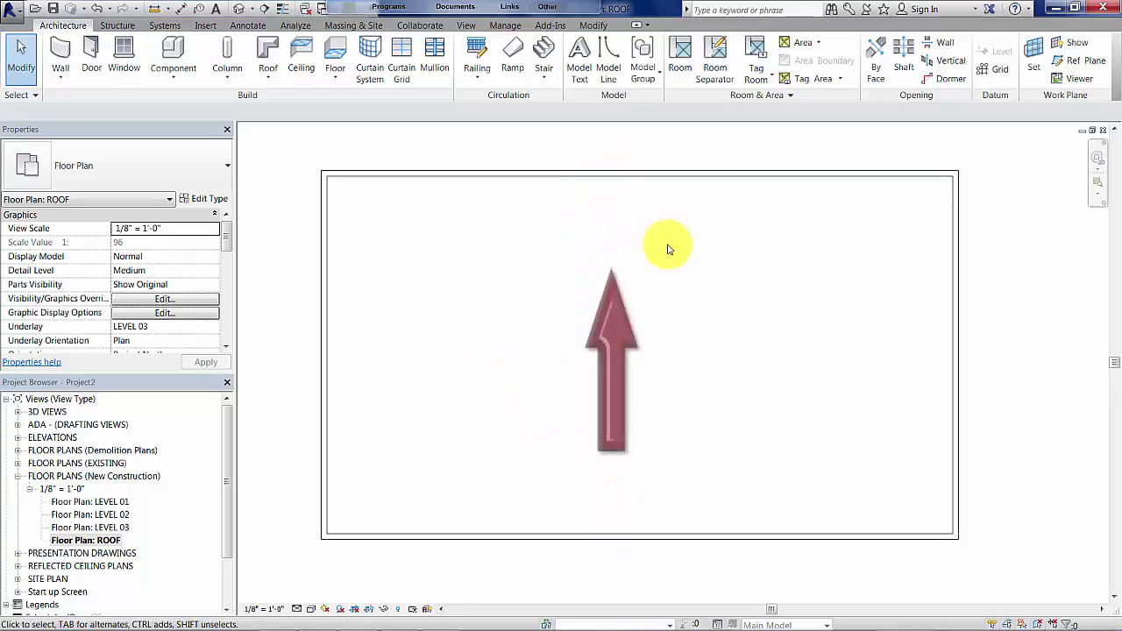
pyautogui.scroll(-2, 653, 250)
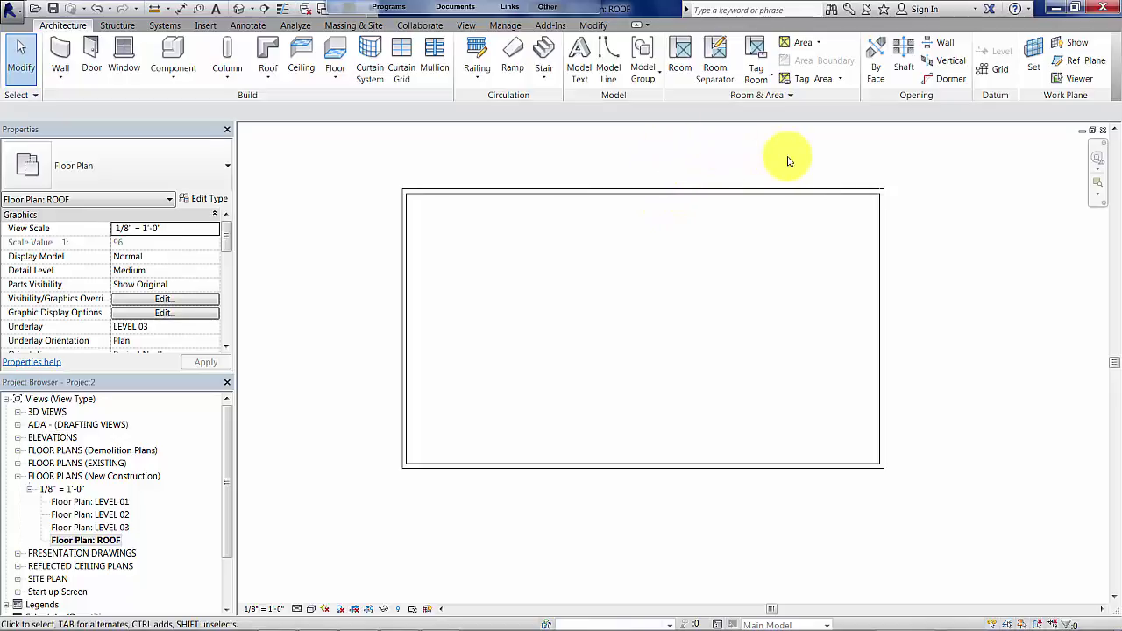
pyautogui.moveTo(748, 167); pyautogui.dragTo(684, 221)
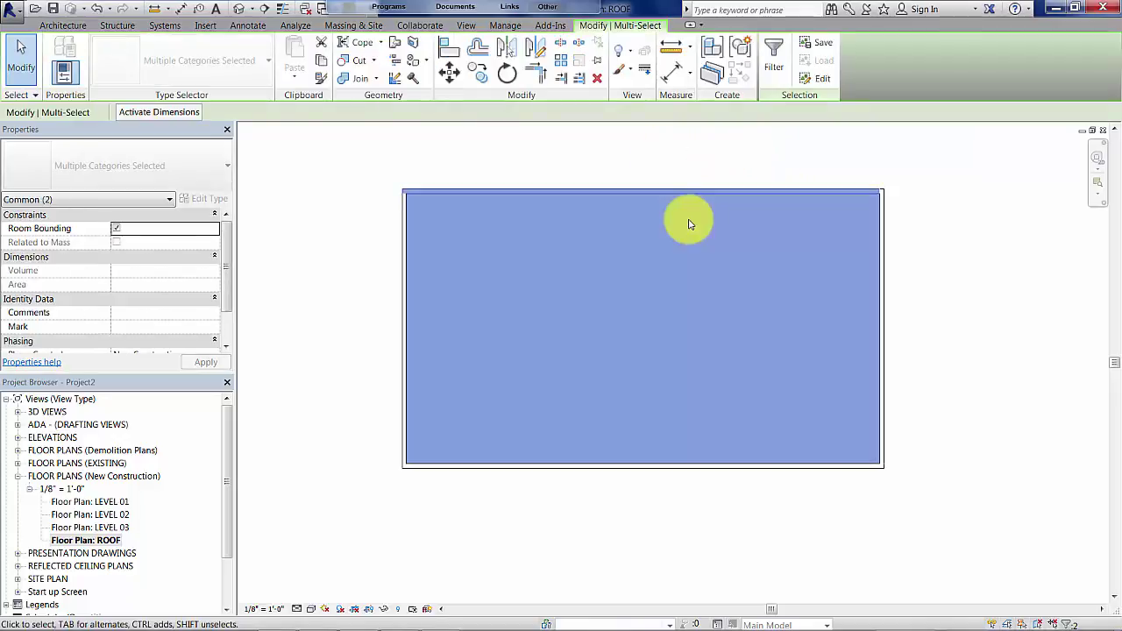
pyautogui.click(774, 68)
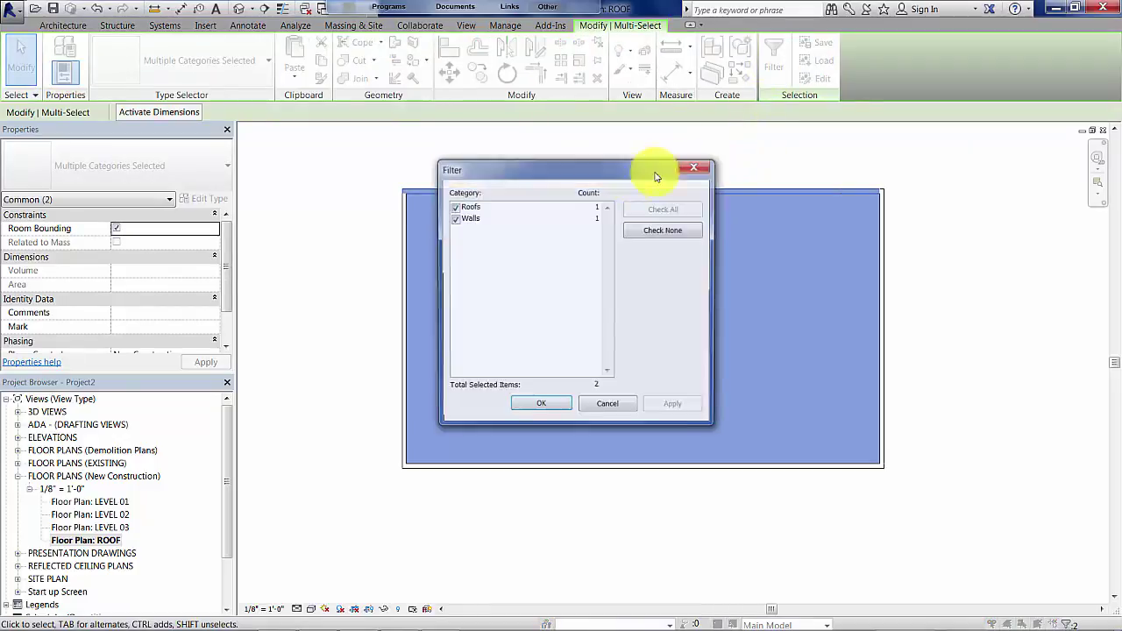
pyautogui.click(646, 233)
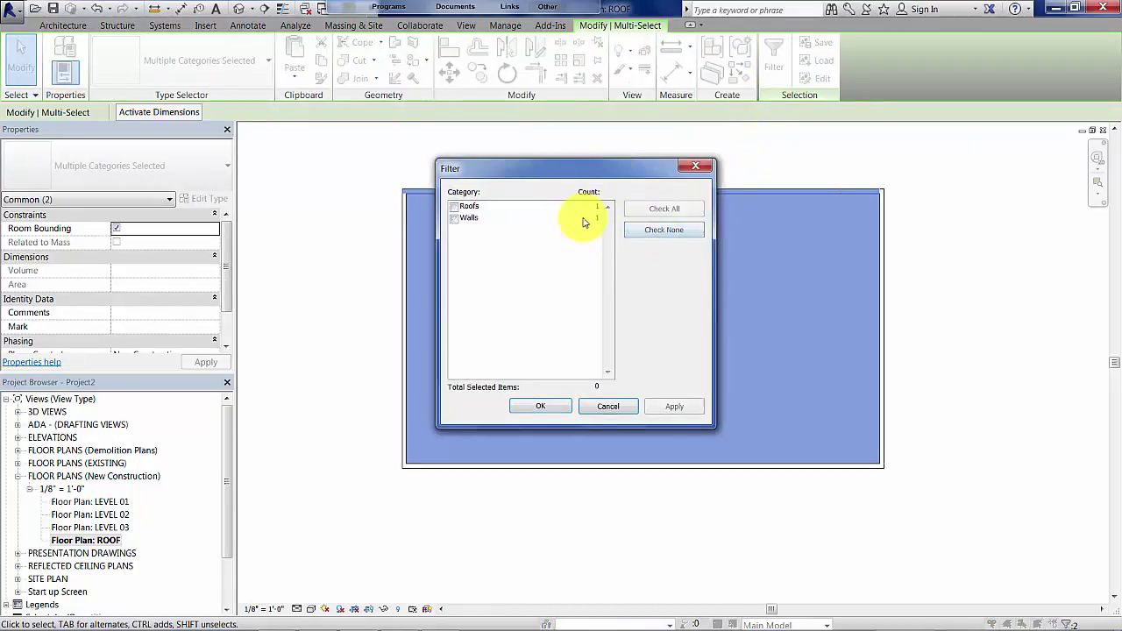
pyautogui.click(465, 209)
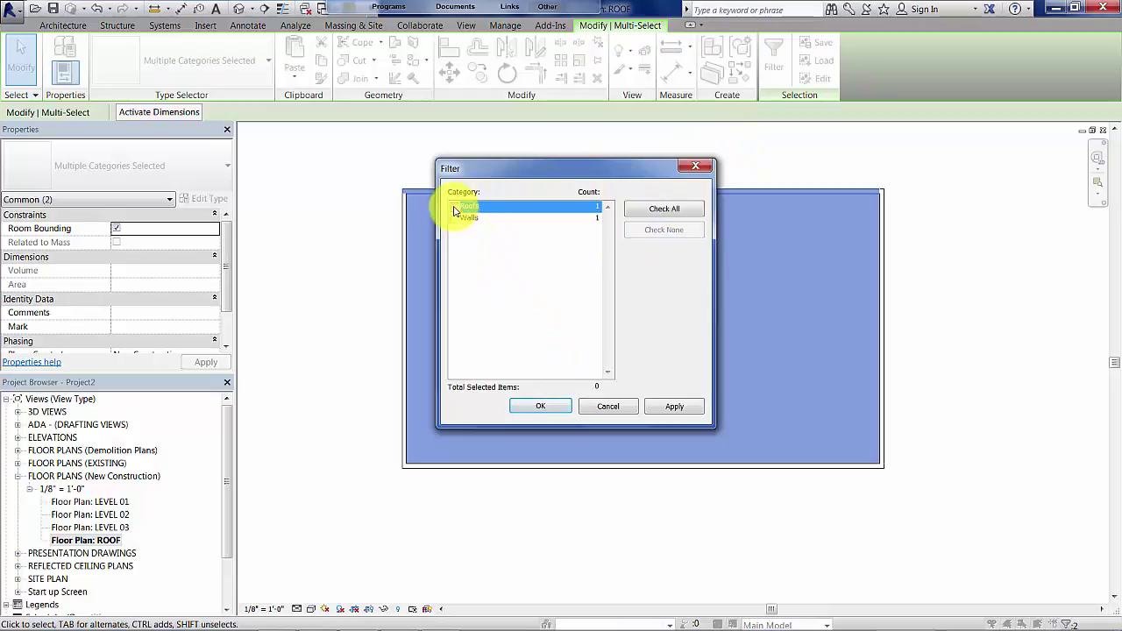
pyautogui.click(455, 208)
pyautogui.click(545, 406)
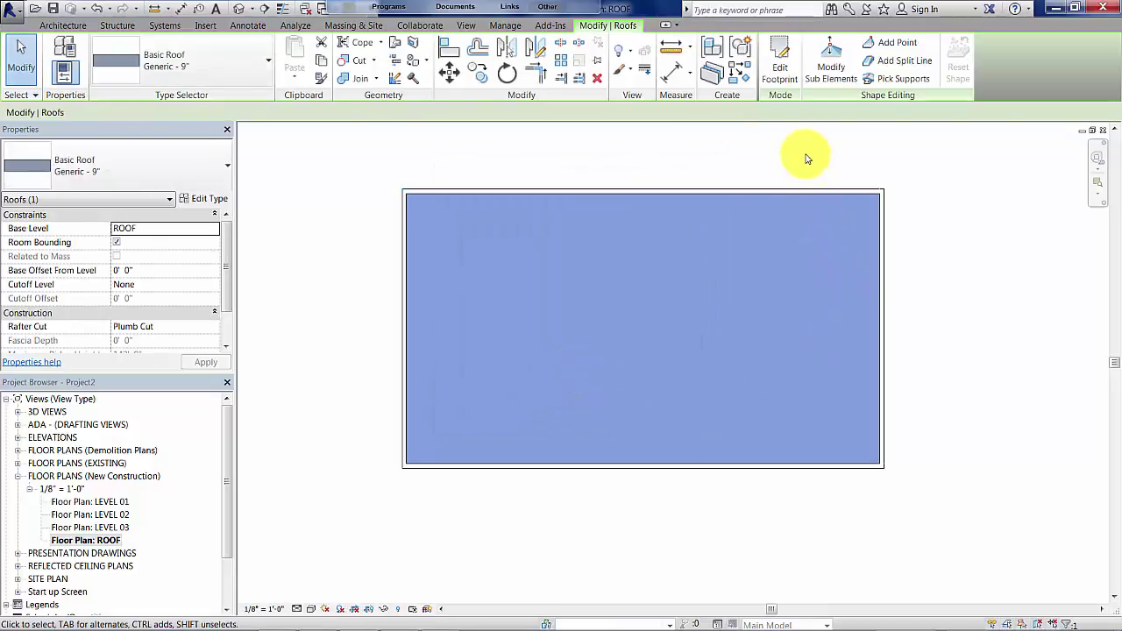
# Step: Edit the roof's footprint so its lower horizontal boundary line defines a slope of 1/4" / 12"
pyautogui.click(779, 72)
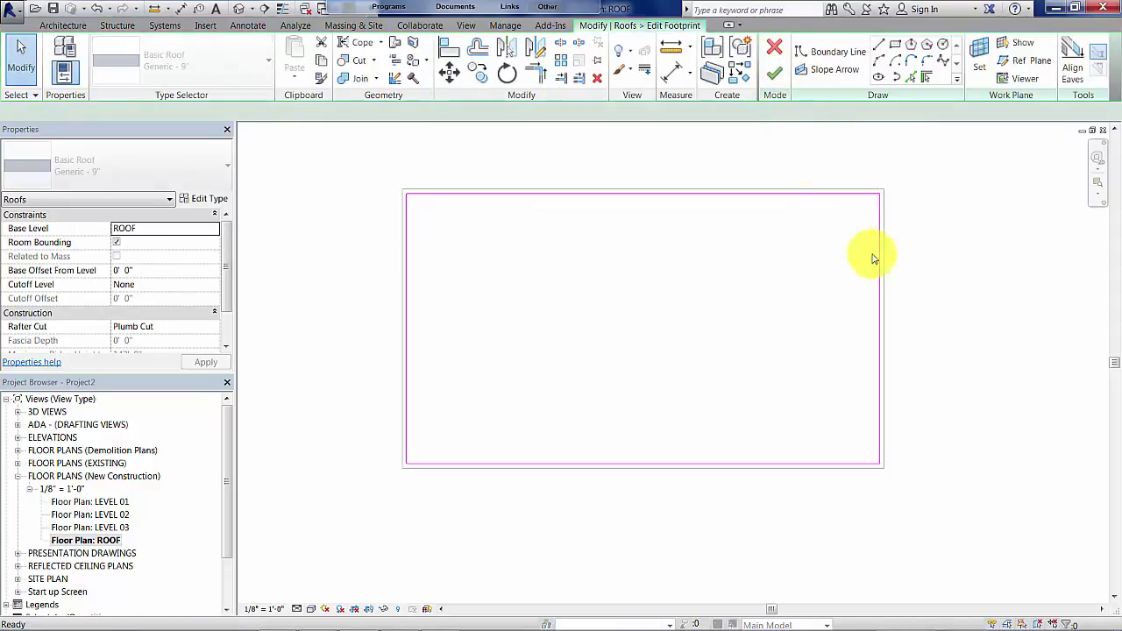
pyautogui.moveTo(894, 304); pyautogui.dragTo(867, 321, button='middle')
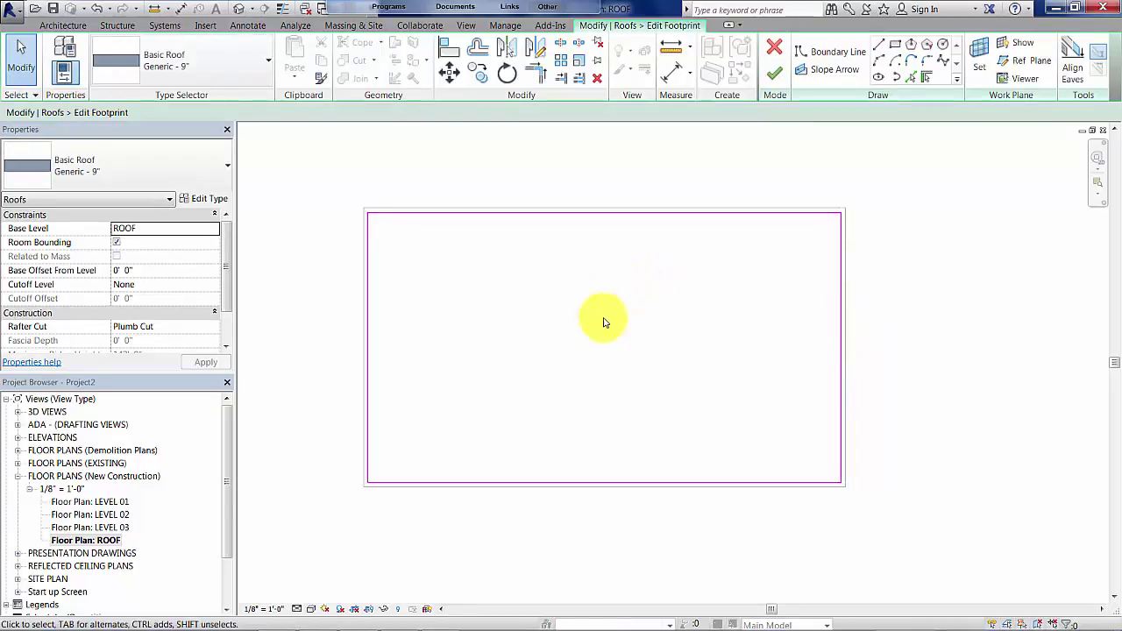
pyautogui.click(566, 484)
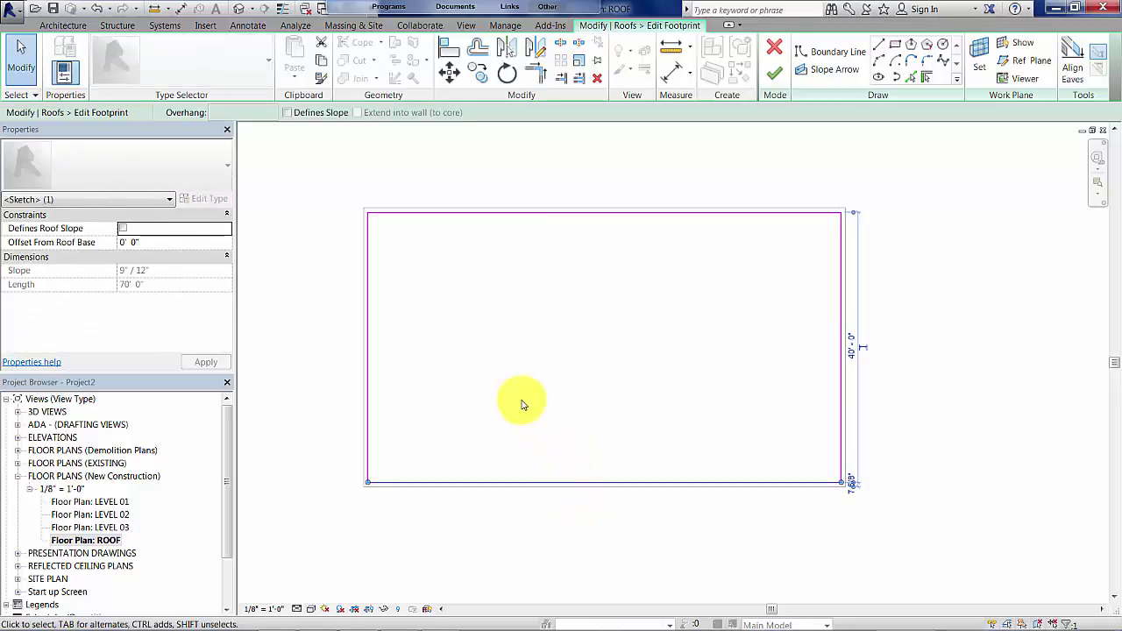
pyautogui.click(287, 113)
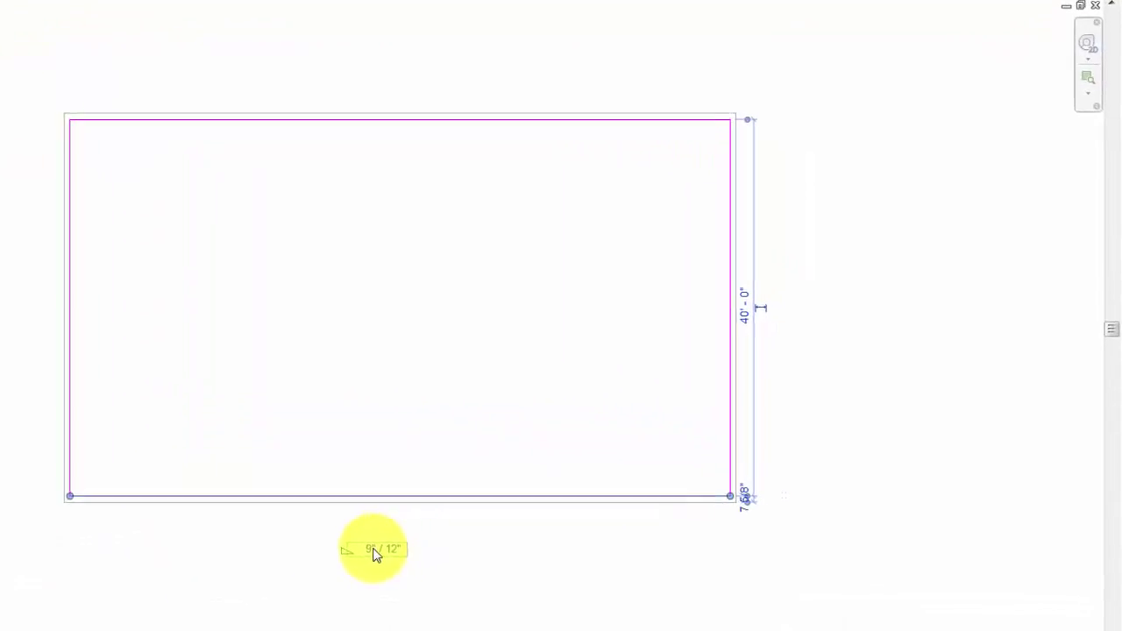
pyautogui.click(594, 521)
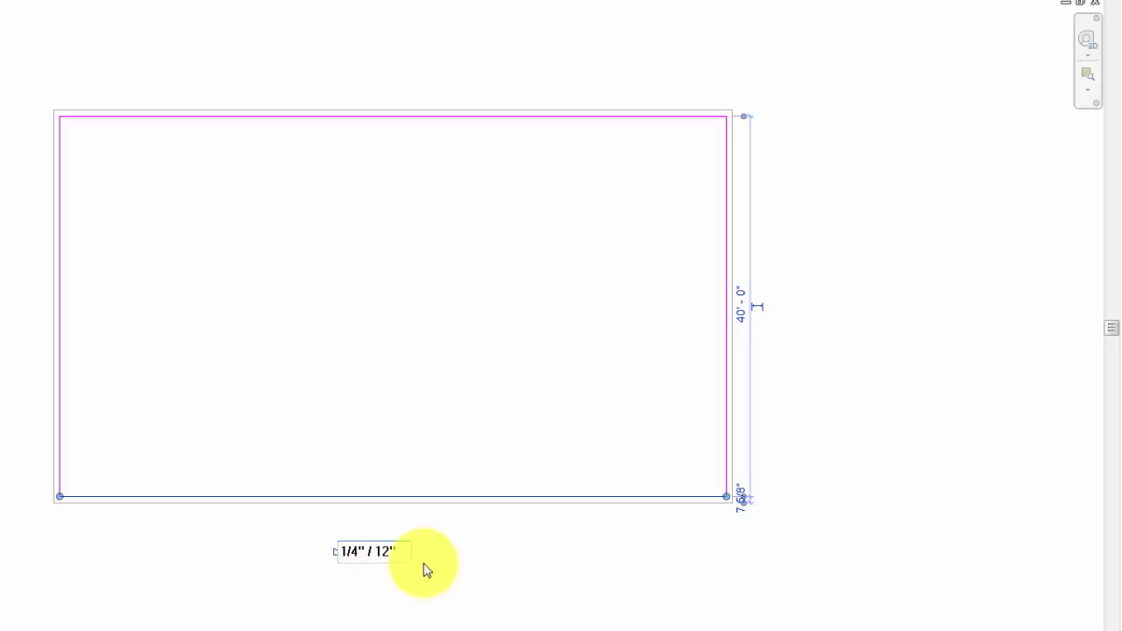
pyautogui.click(460, 531)
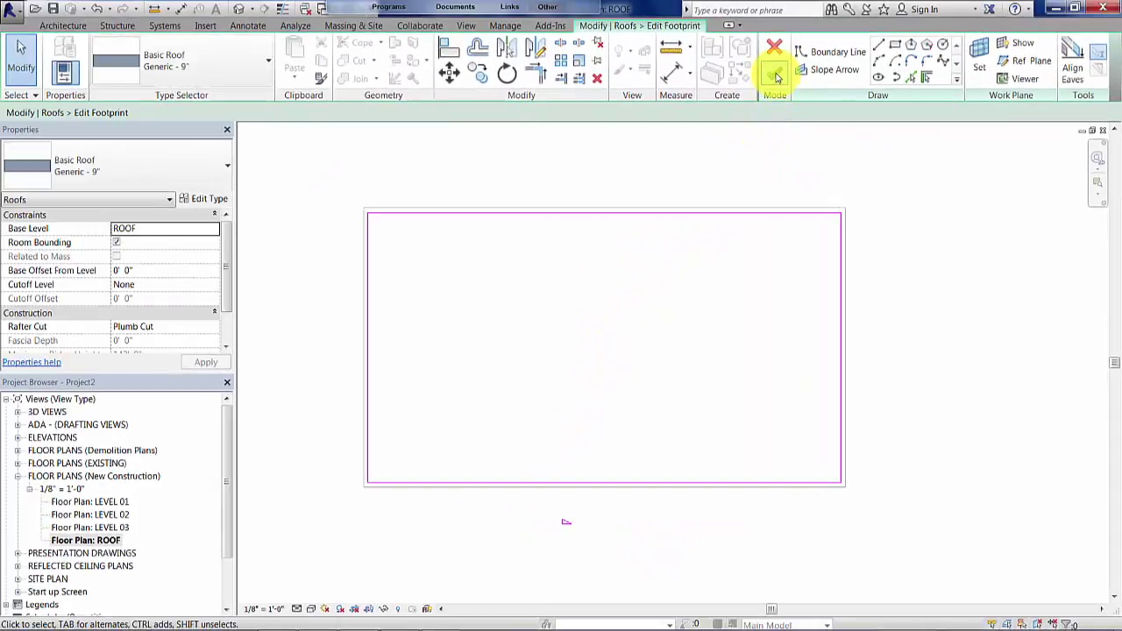
# Step: Finish the roof footprint edit and examine the roof's slope against the parapet in the default 3D view
pyautogui.click(777, 78)
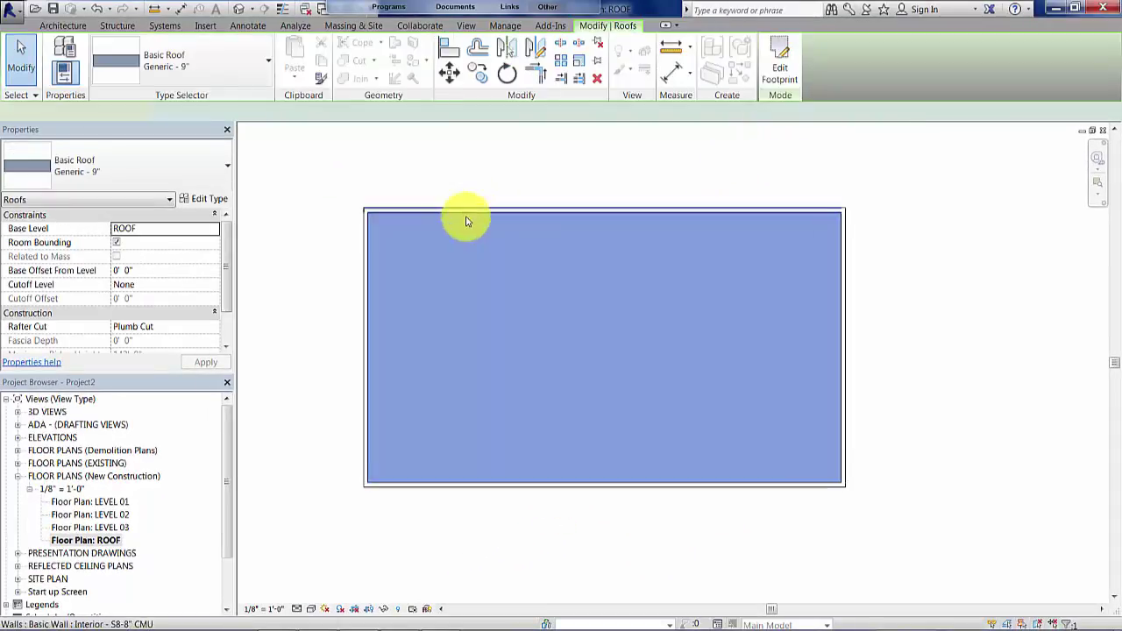
pyautogui.click(446, 171)
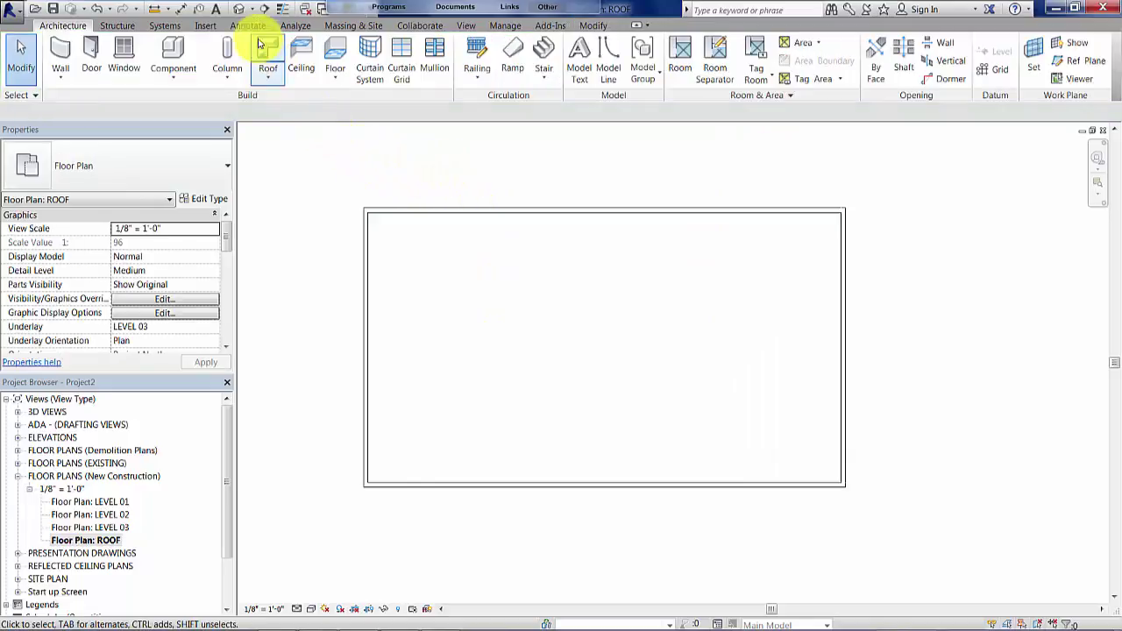
pyautogui.click(245, 12)
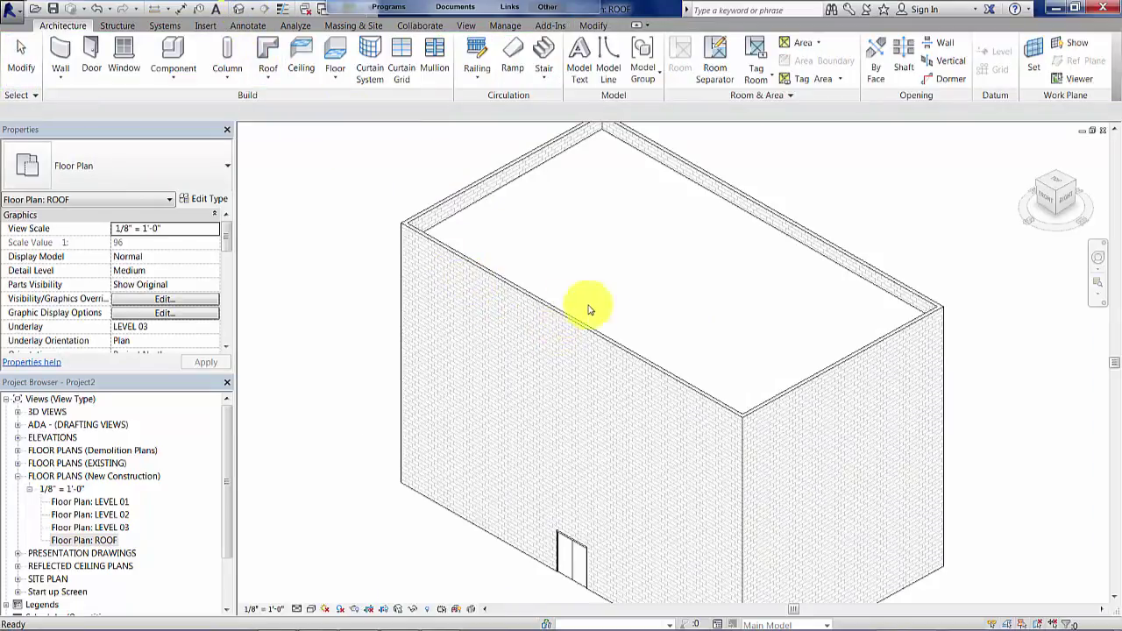
pyautogui.keyDown('shift'); pyautogui.moveTo(608, 315); pyautogui.dragTo(646, 208, button='middle'); pyautogui.keyUp('shift')
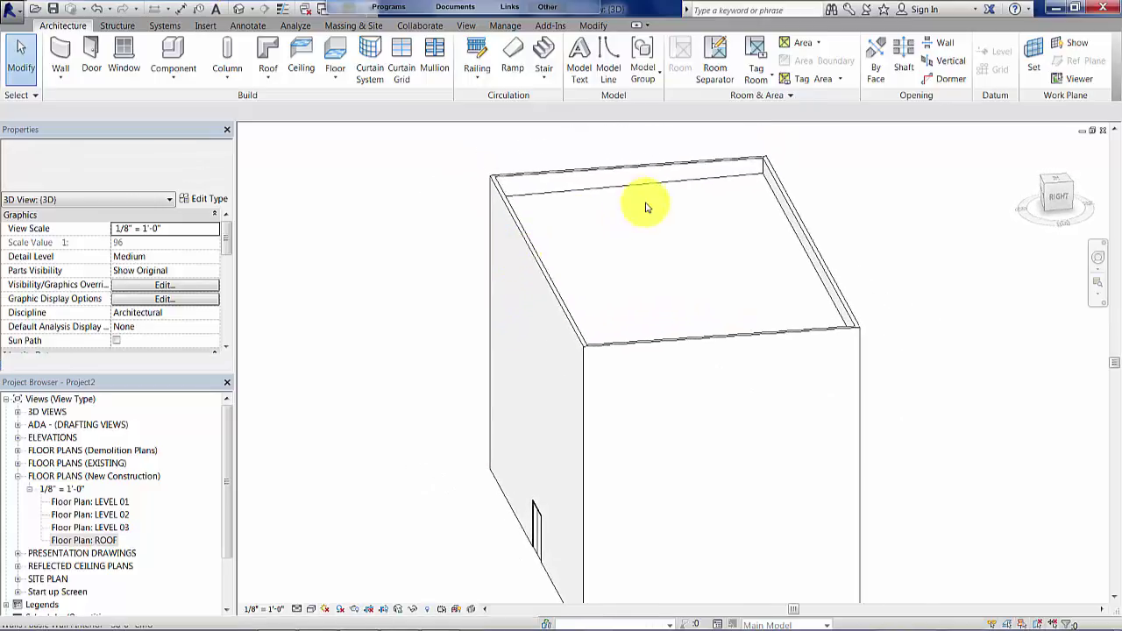
pyautogui.scroll(3, 728, 191)
pyautogui.keyDown('shift'); pyautogui.moveTo(463, 301); pyautogui.dragTo(443, 282, button='middle'); pyautogui.keyUp('shift')
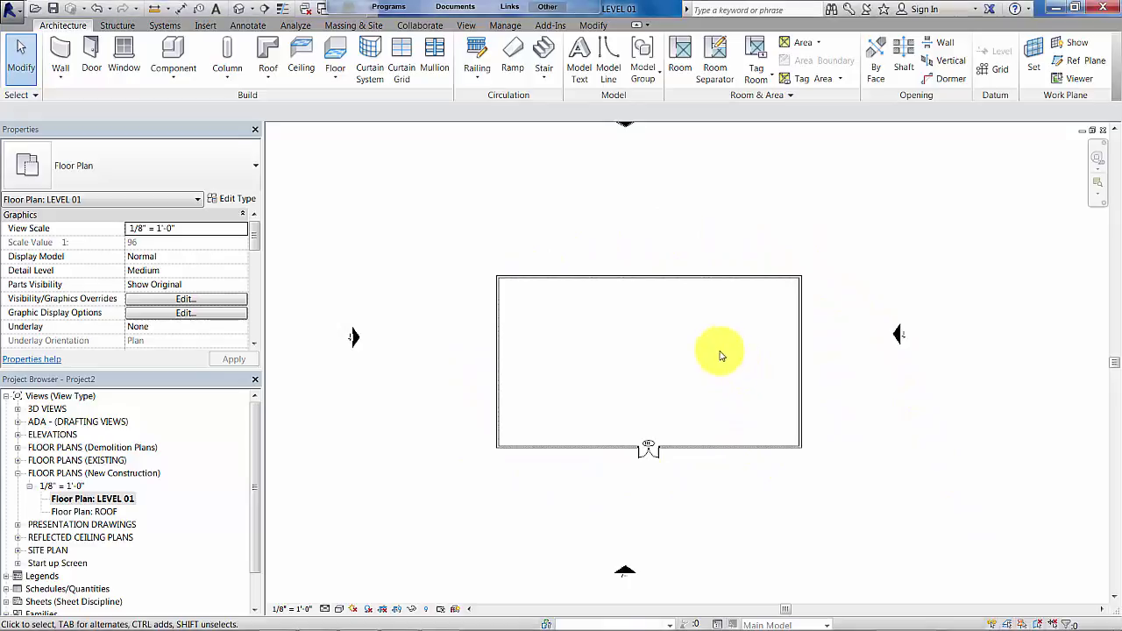
# Step: In the one-storey building's ROOF plan, start a Roof by Footprint and sketch a rectangular boundary between opposite outside corners of the walls
pyautogui.moveTo(712, 357); pyautogui.dragTo(699, 351, button='middle')
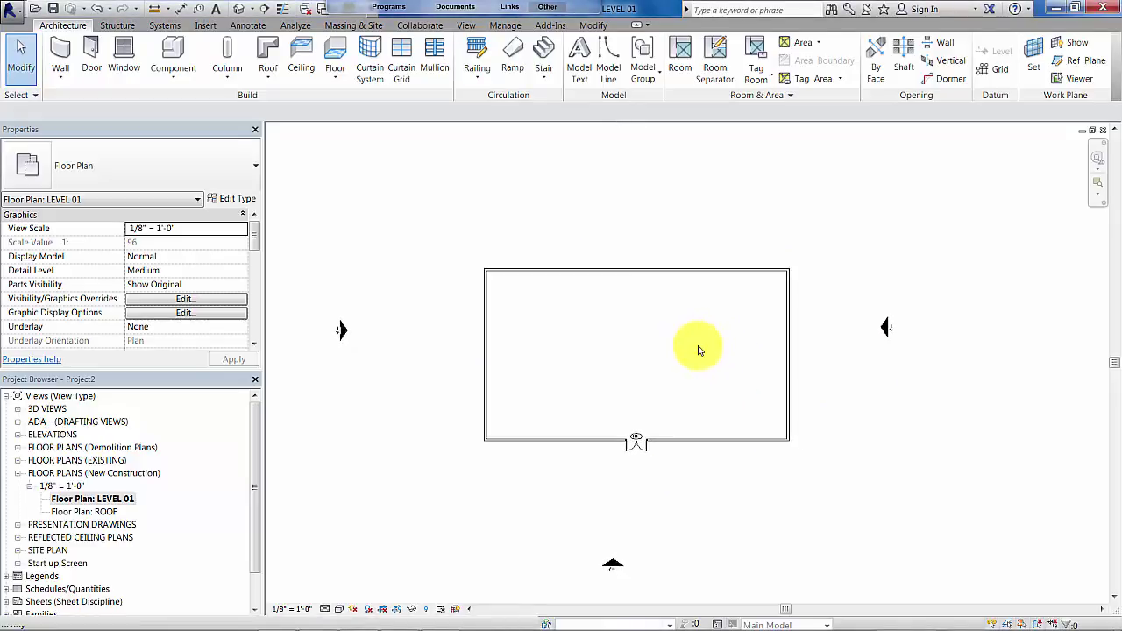
pyautogui.scroll(1, 683, 359)
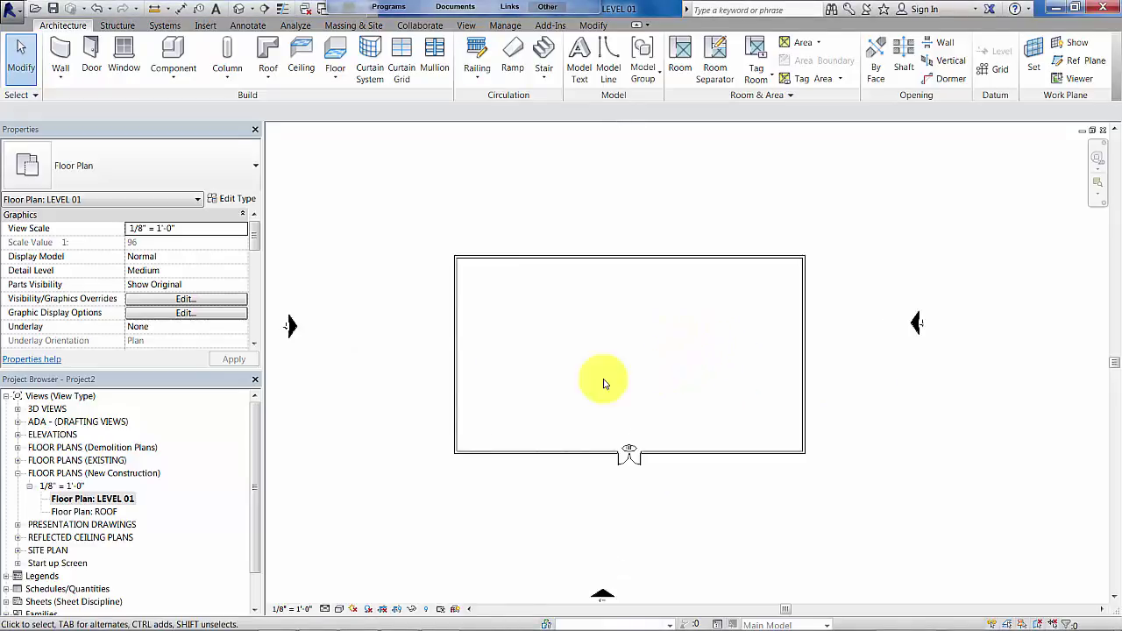
pyautogui.doubleClick(102, 514)
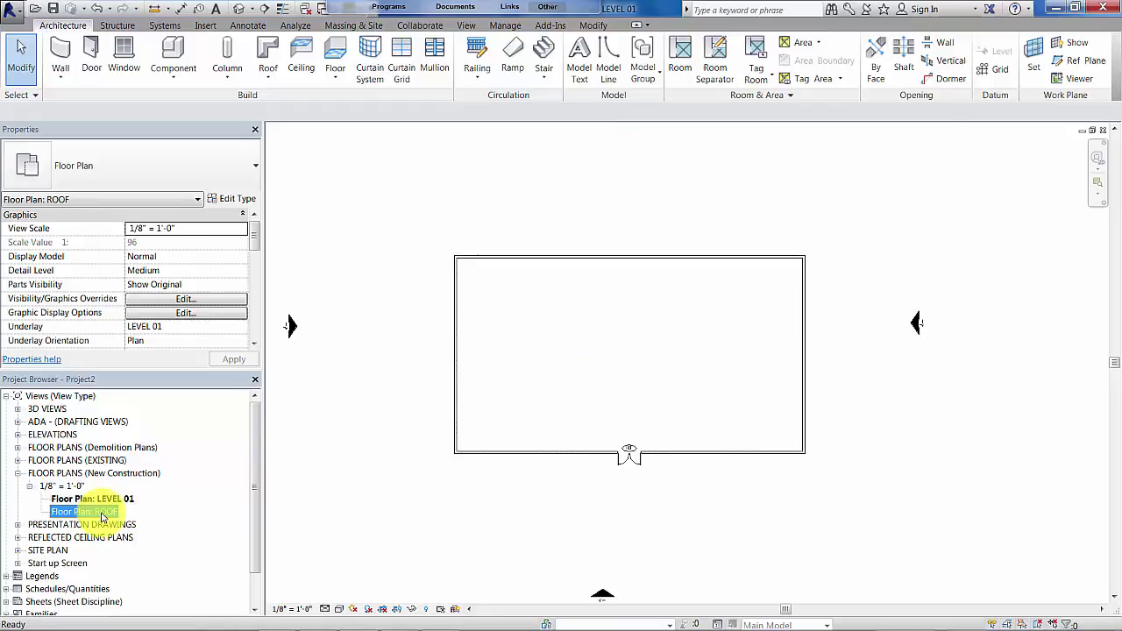
pyautogui.scroll(1, 542, 311)
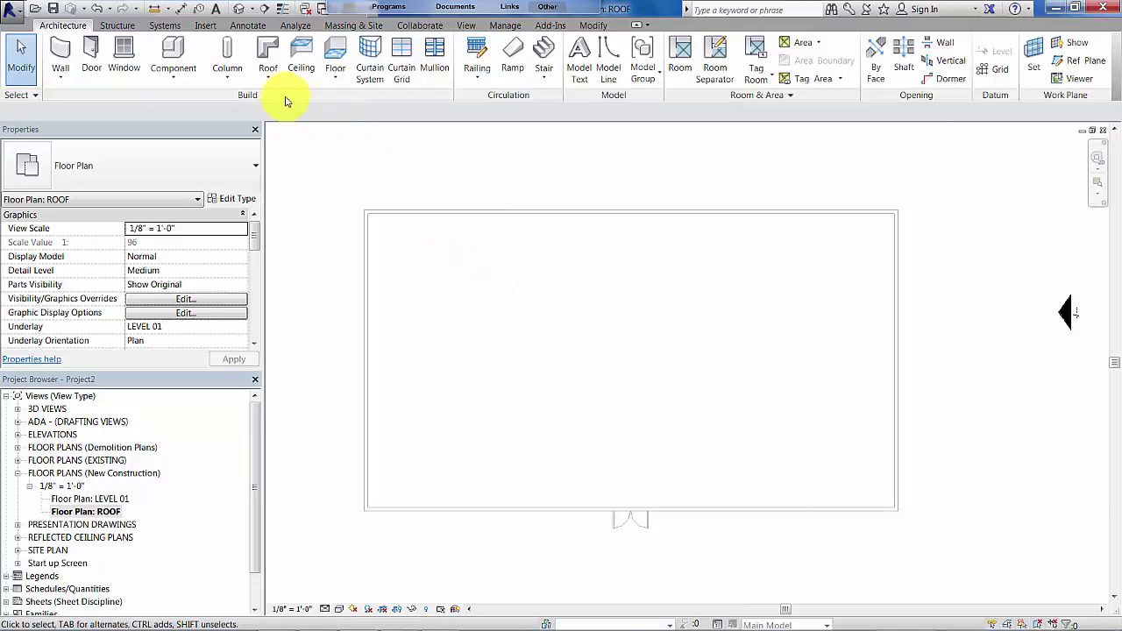
pyautogui.click(271, 78)
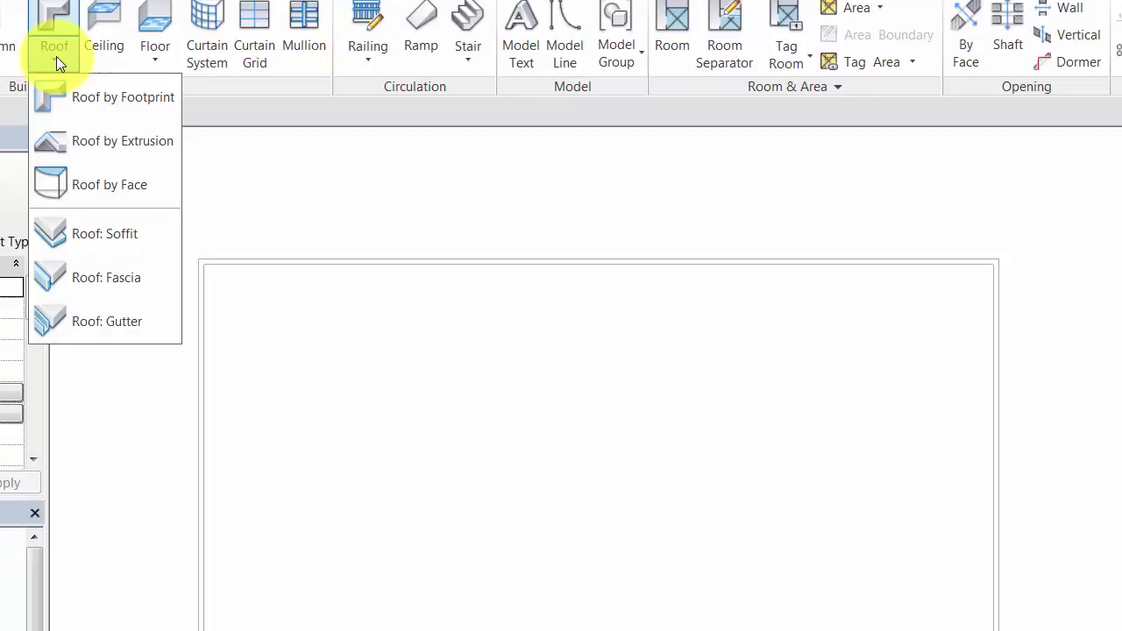
pyautogui.click(77, 95)
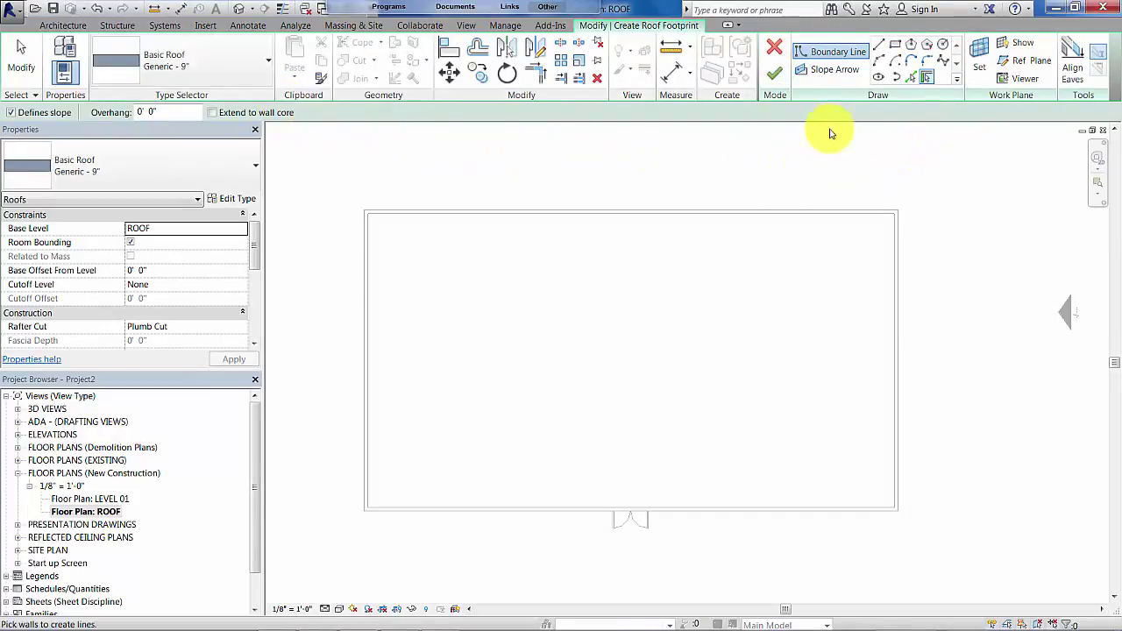
pyautogui.click(895, 45)
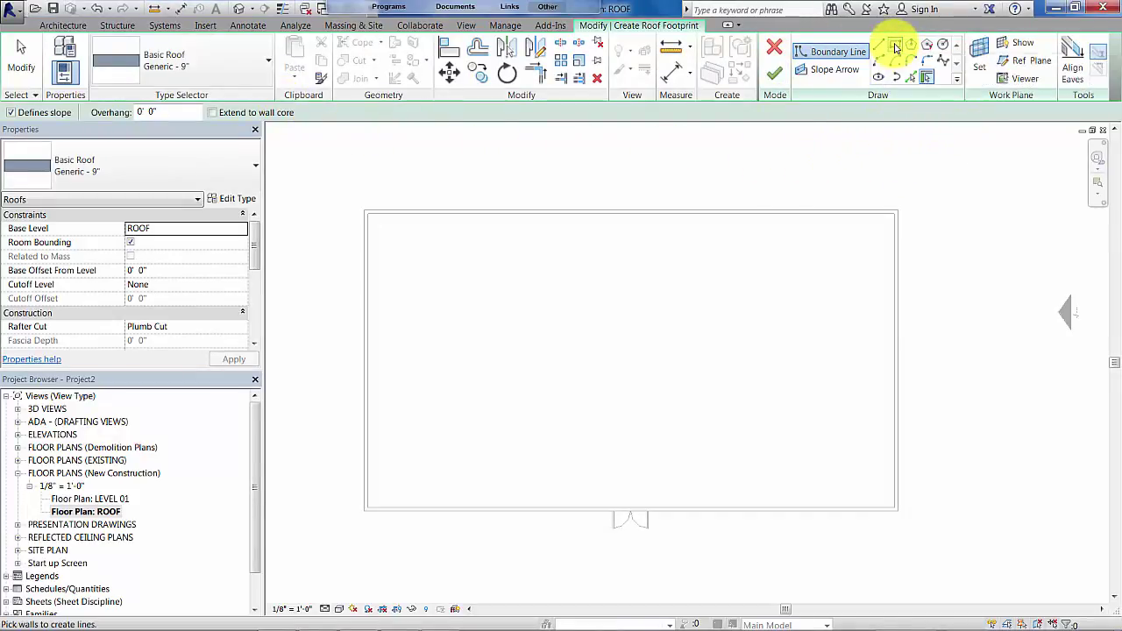
pyautogui.click(368, 210)
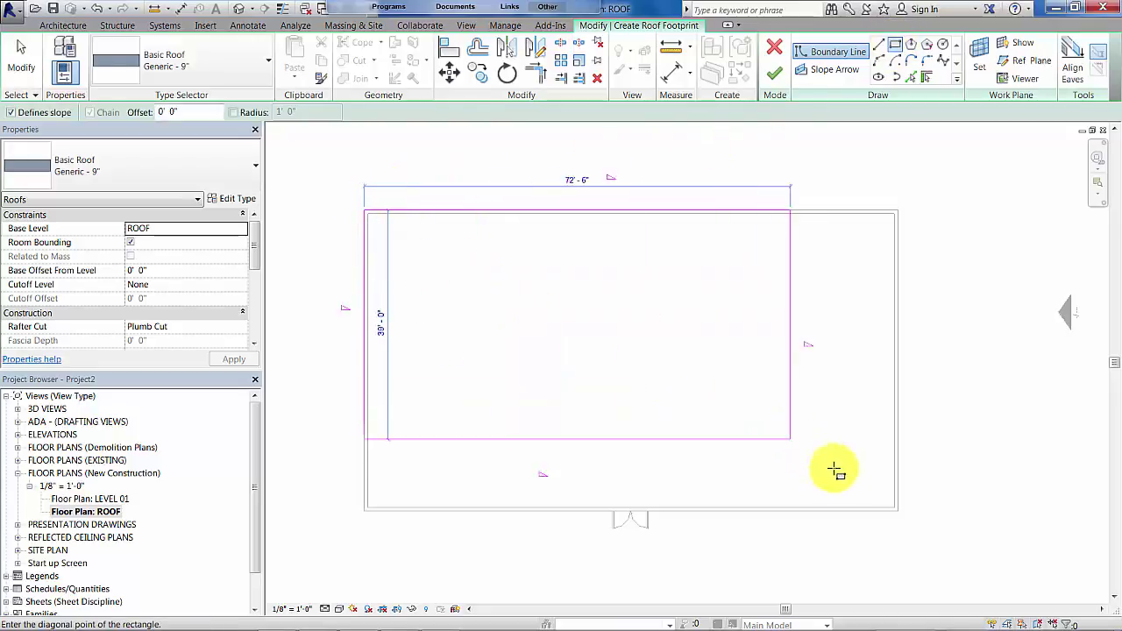
pyautogui.click(899, 513)
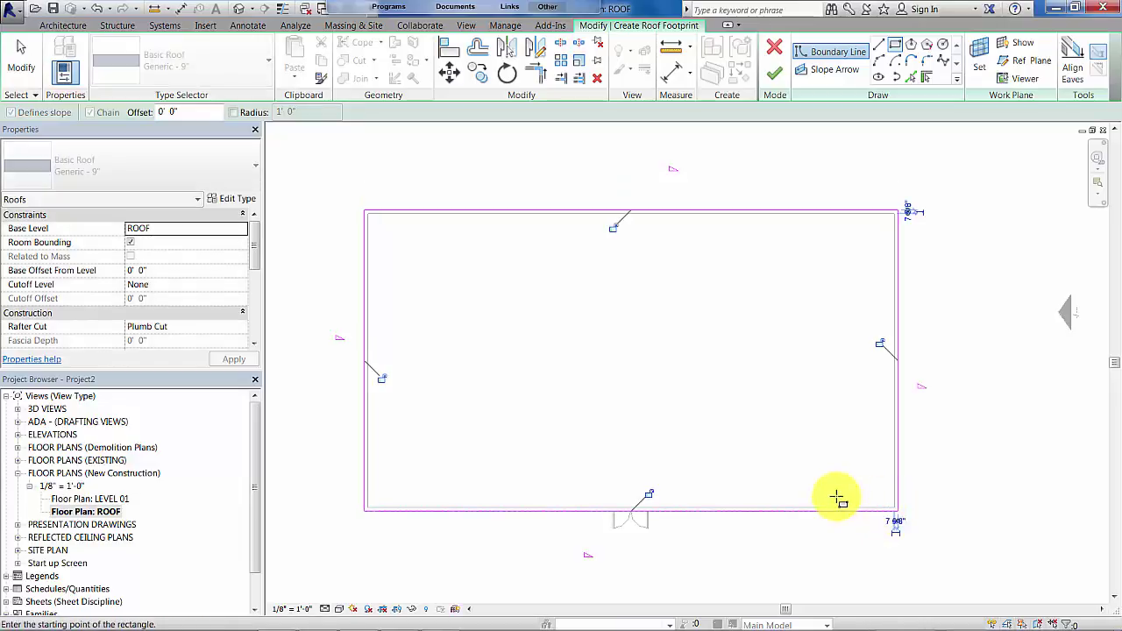
pyautogui.press('Escape')
pyautogui.press('Escape')
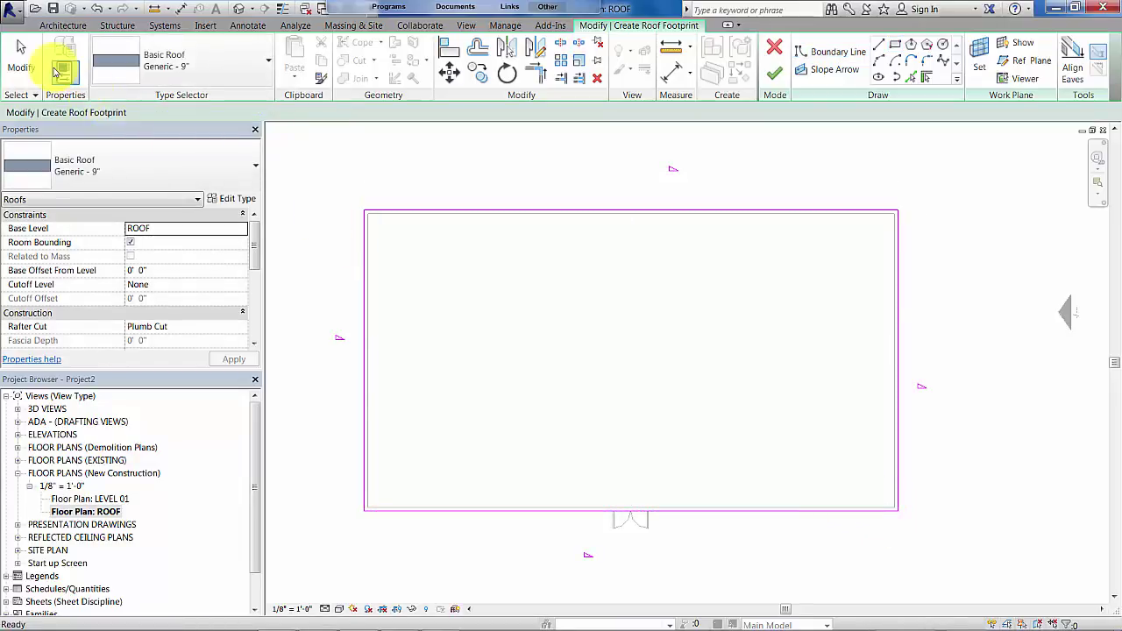
pyautogui.click(21, 60)
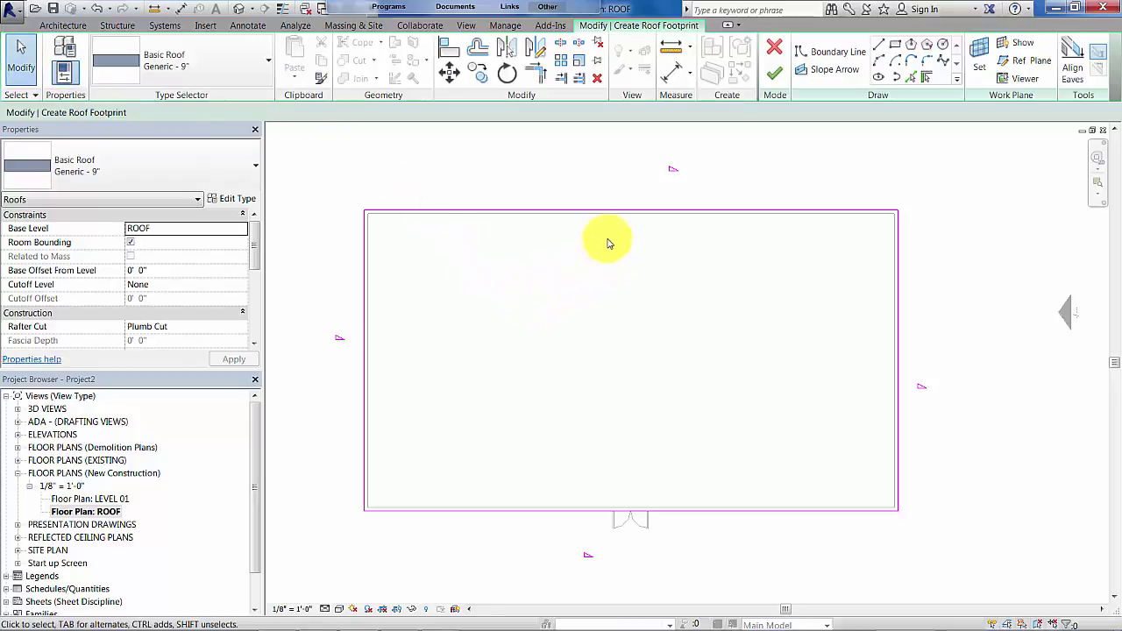
# Step: Move the upper horizontal boundary line of the roof sketch 1' outward, beyond the building's wall
pyautogui.click(594, 212)
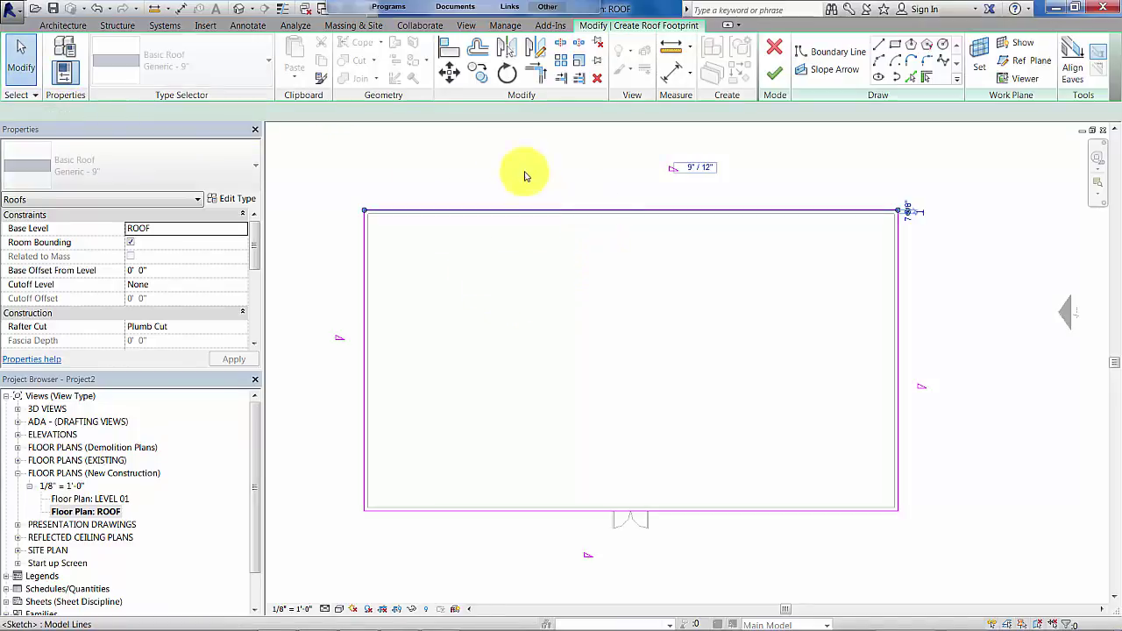
pyautogui.click(450, 75)
pyautogui.click(506, 189)
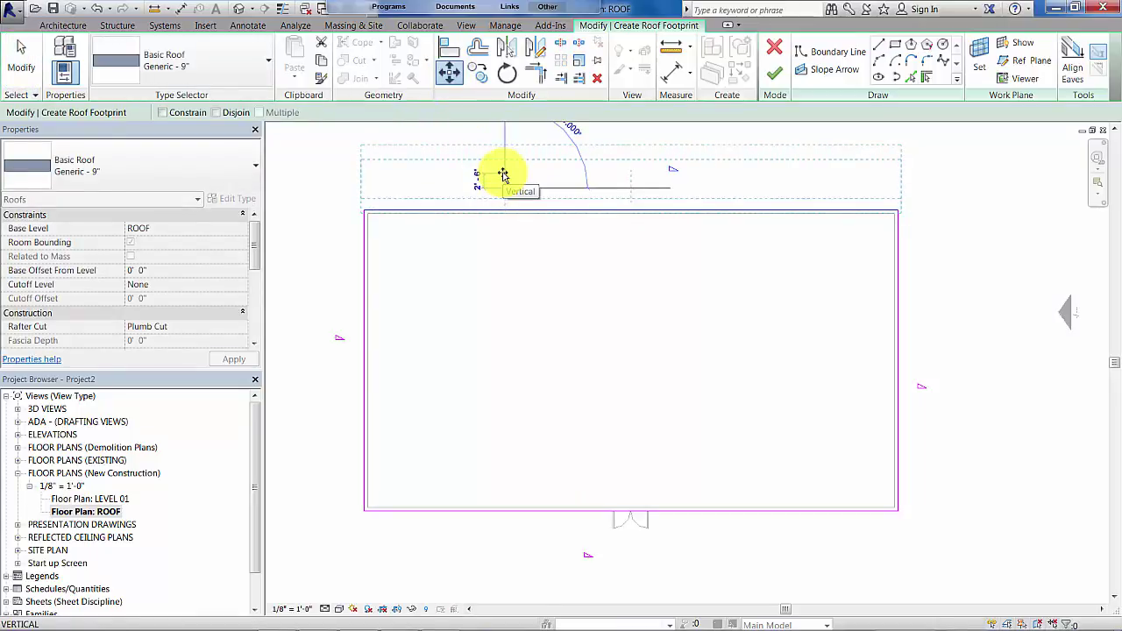
pyautogui.write('1')
pyautogui.press('Return')
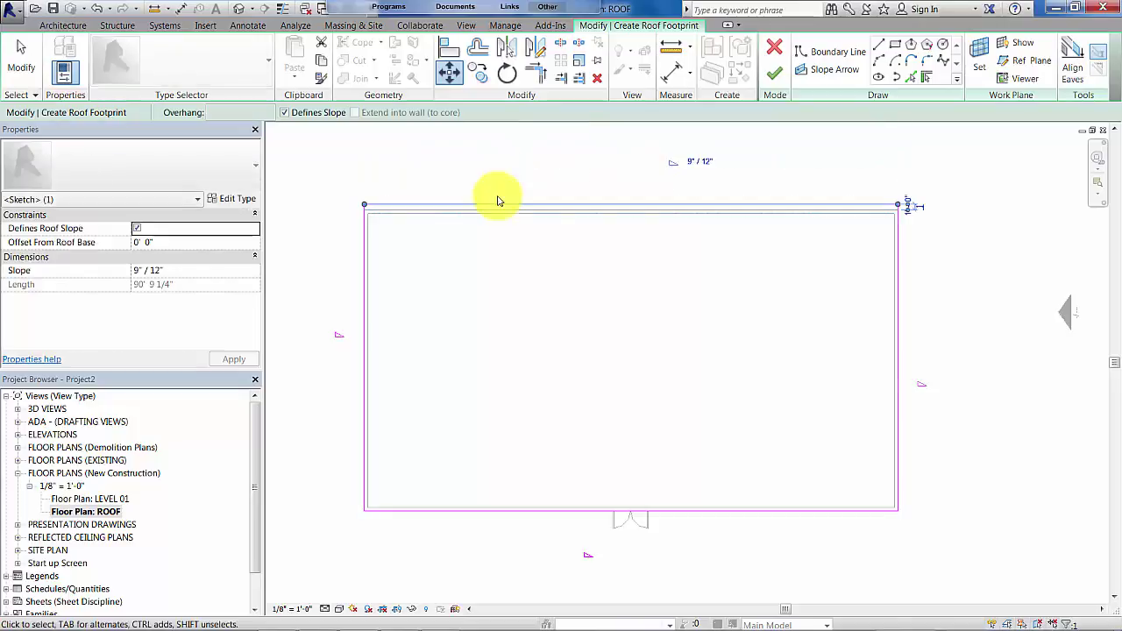
# Step: Move the lower horizontal boundary line of the roof sketch 1' outward, past the wall with the door
pyautogui.click(529, 515)
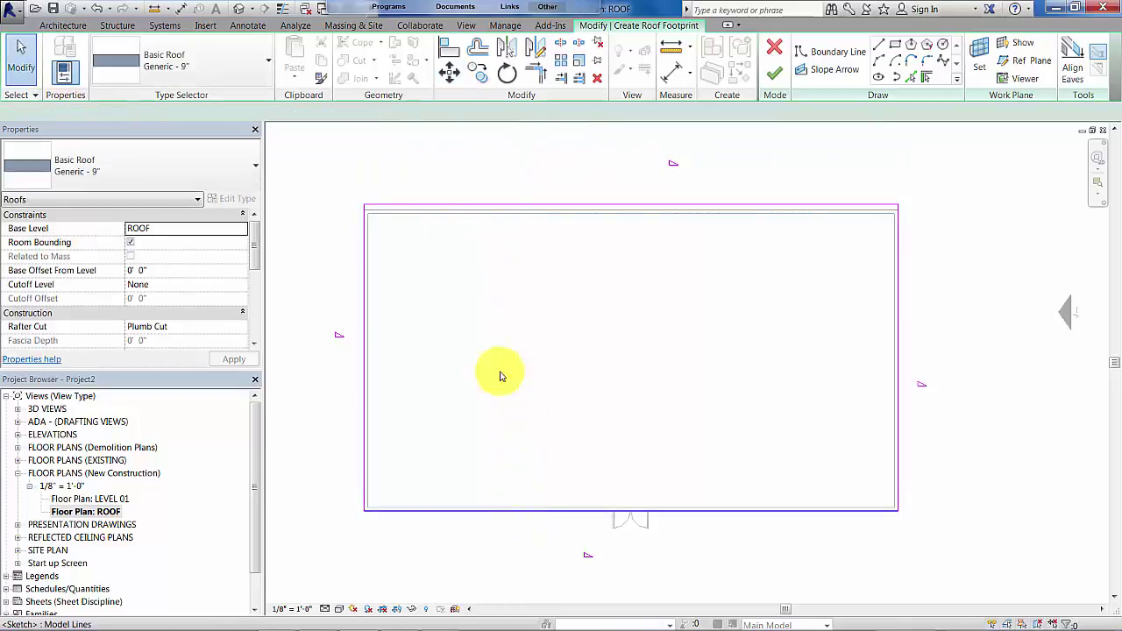
pyautogui.click(448, 74)
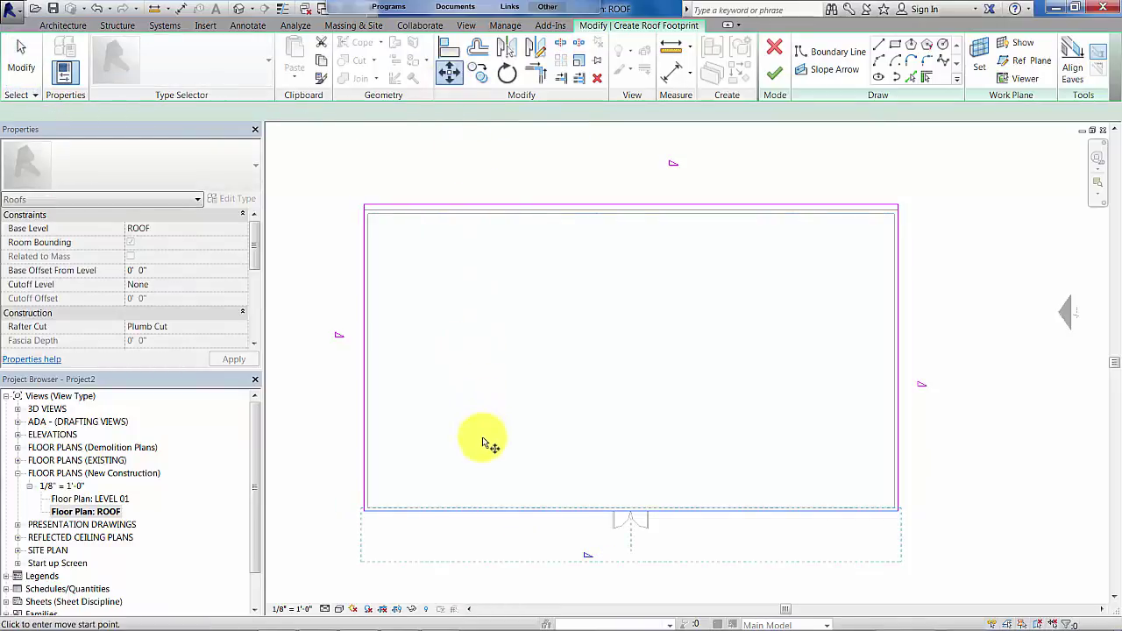
pyautogui.click(482, 428)
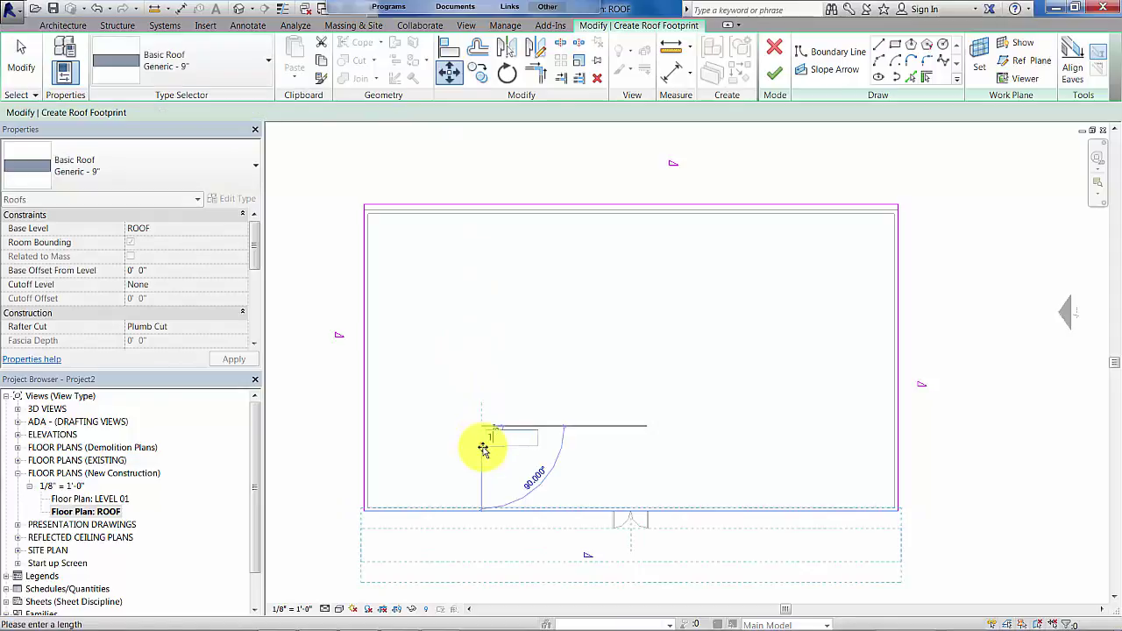
pyautogui.write('1')
pyautogui.press('Return')
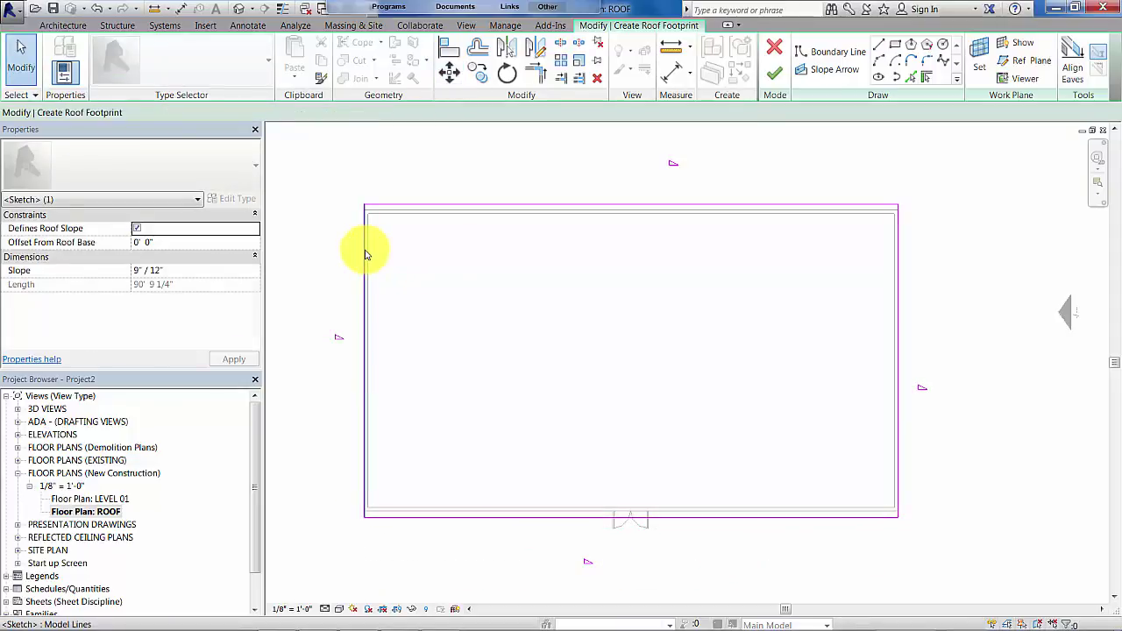
# Step: Move the left vertical boundary line of the roof sketch 2' outward from the wall
pyautogui.click(389, 213)
pyautogui.click(449, 74)
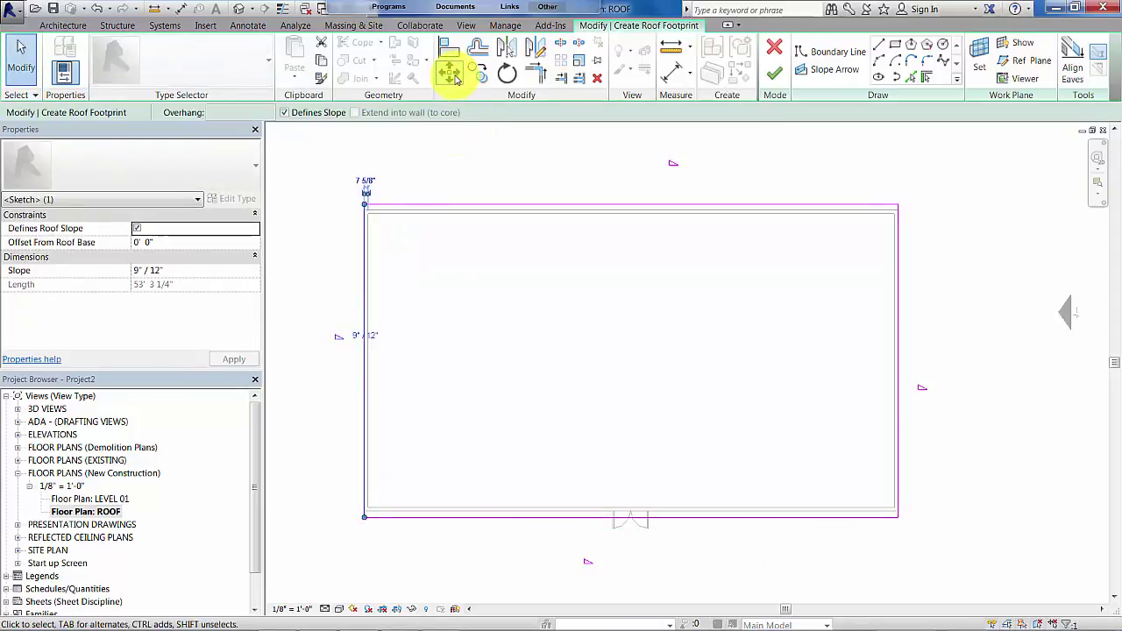
pyautogui.click(426, 171)
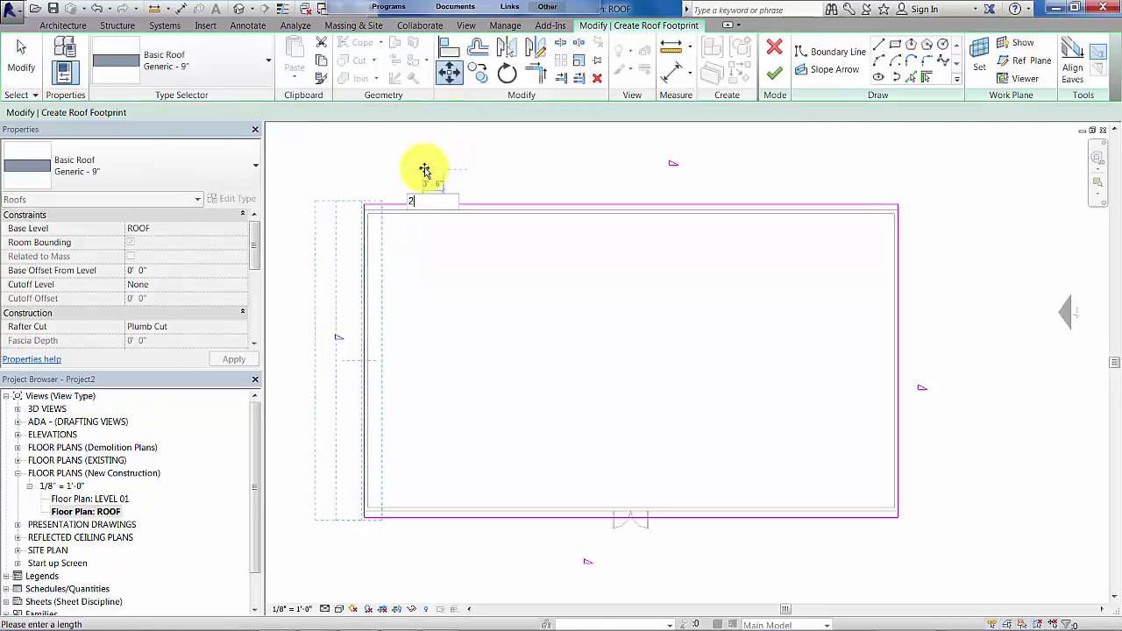
pyautogui.write('2')
pyautogui.press('Return')
pyautogui.press('Escape')
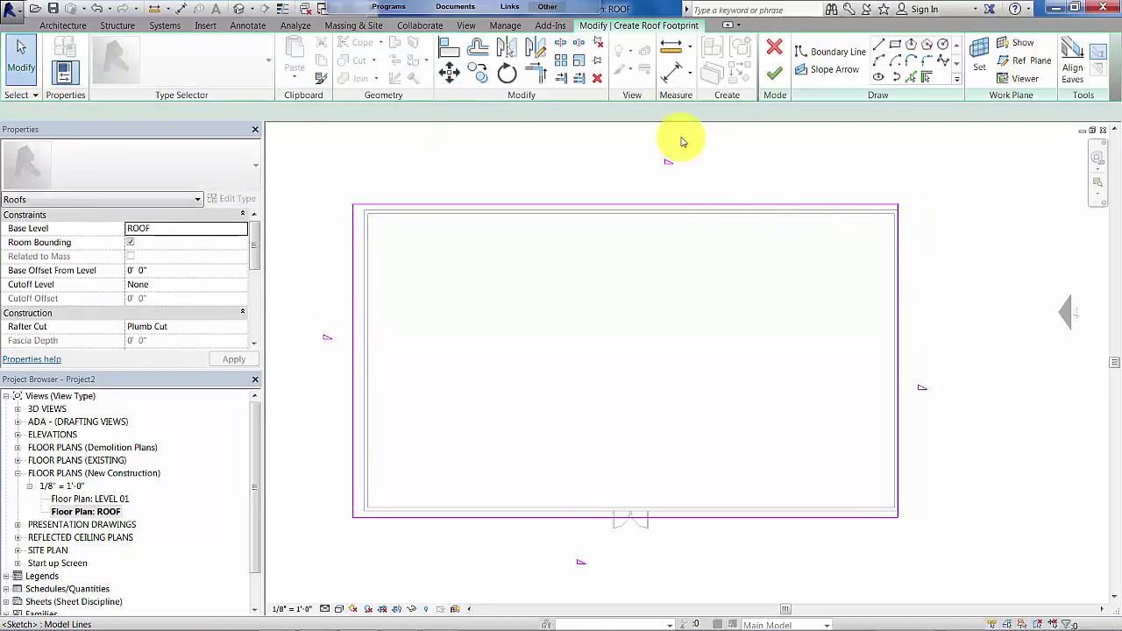
# Step: Move the right vertical boundary line of the roof sketch 2' outward from the wall
pyautogui.click(896, 264)
pyautogui.click(448, 73)
pyautogui.click(896, 294)
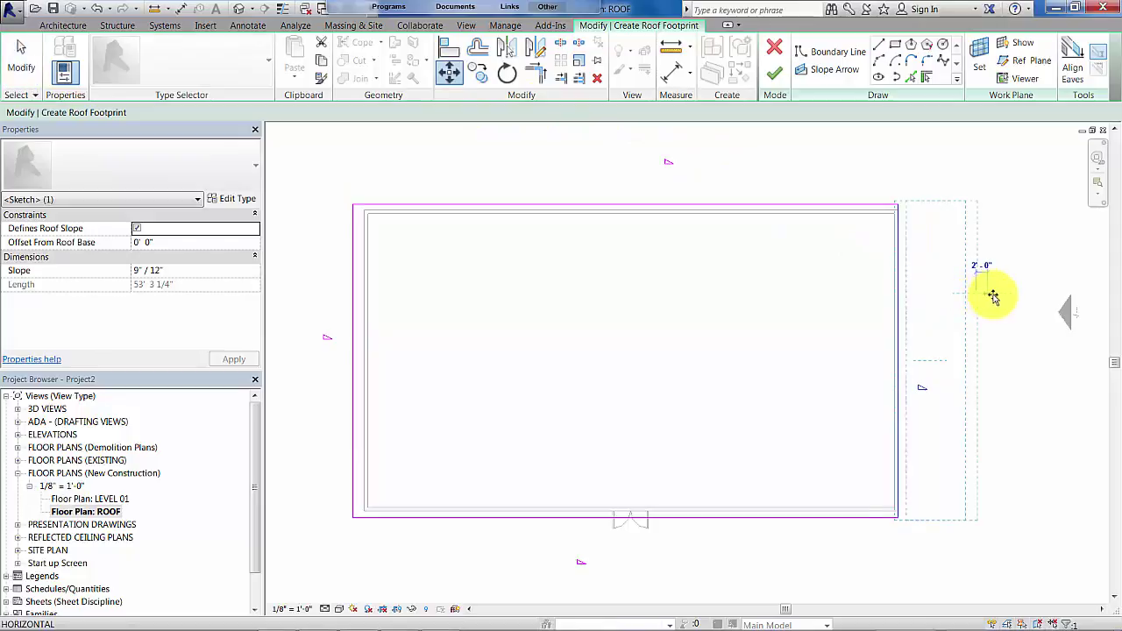
pyautogui.write('2')
pyautogui.press('Return')
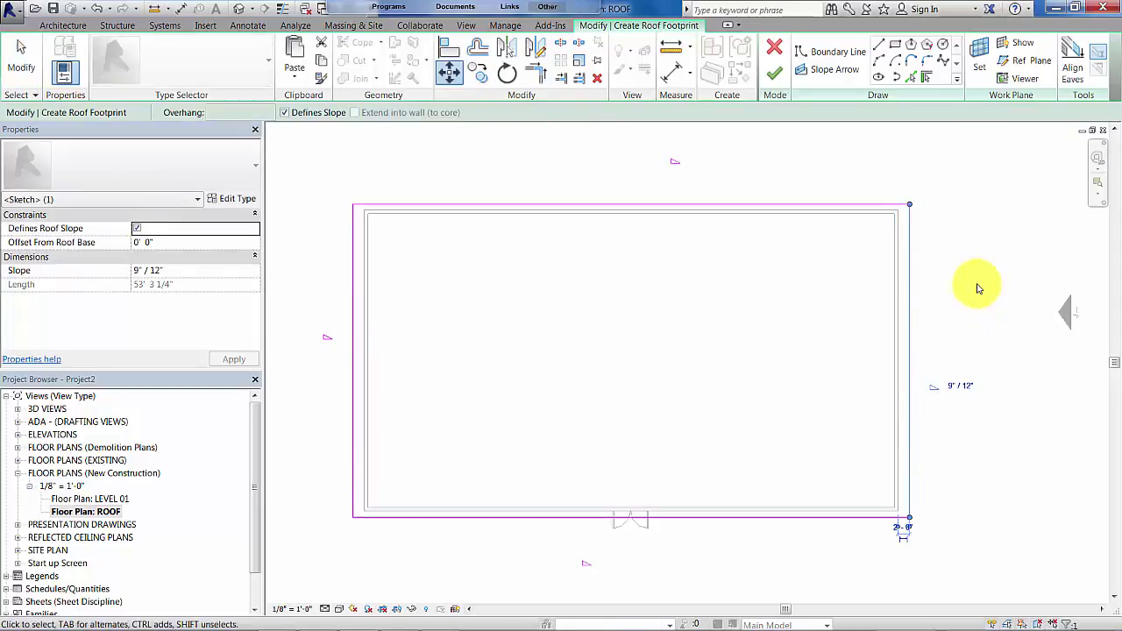
pyautogui.press('Escape')
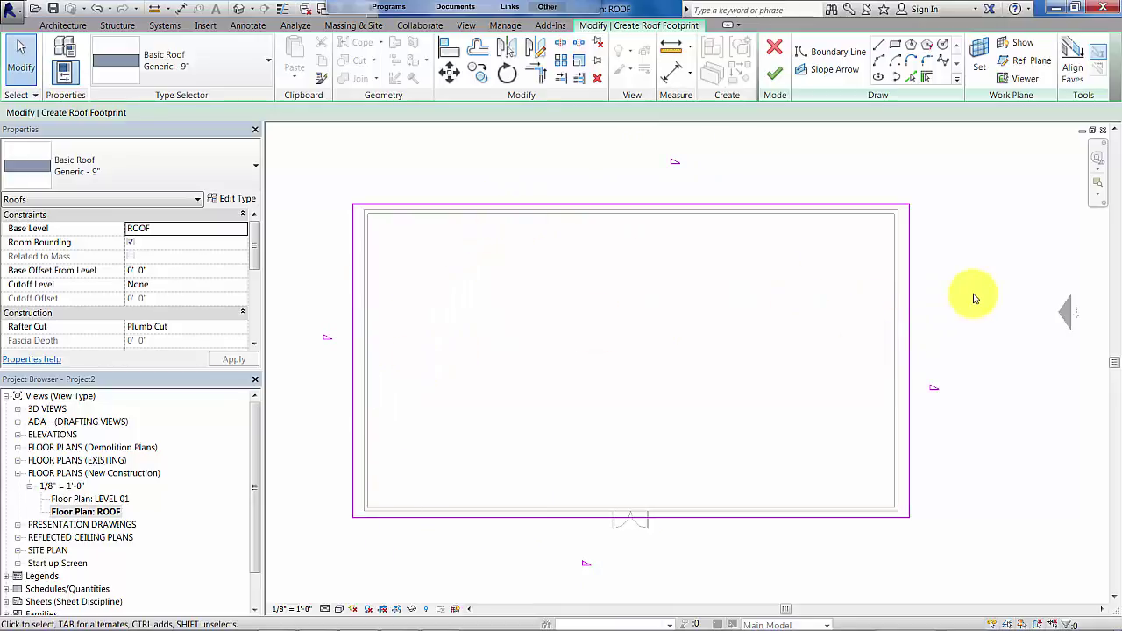
# Step: Select both vertical end lines of the roof sketch together and turn off Defines Slope for them
pyautogui.moveTo(971, 294)
pyautogui.mouseDown()
pyautogui.moveTo(654, 351)
pyautogui.moveTo(376, 386)
pyautogui.moveTo(338, 376)
pyautogui.mouseUp()
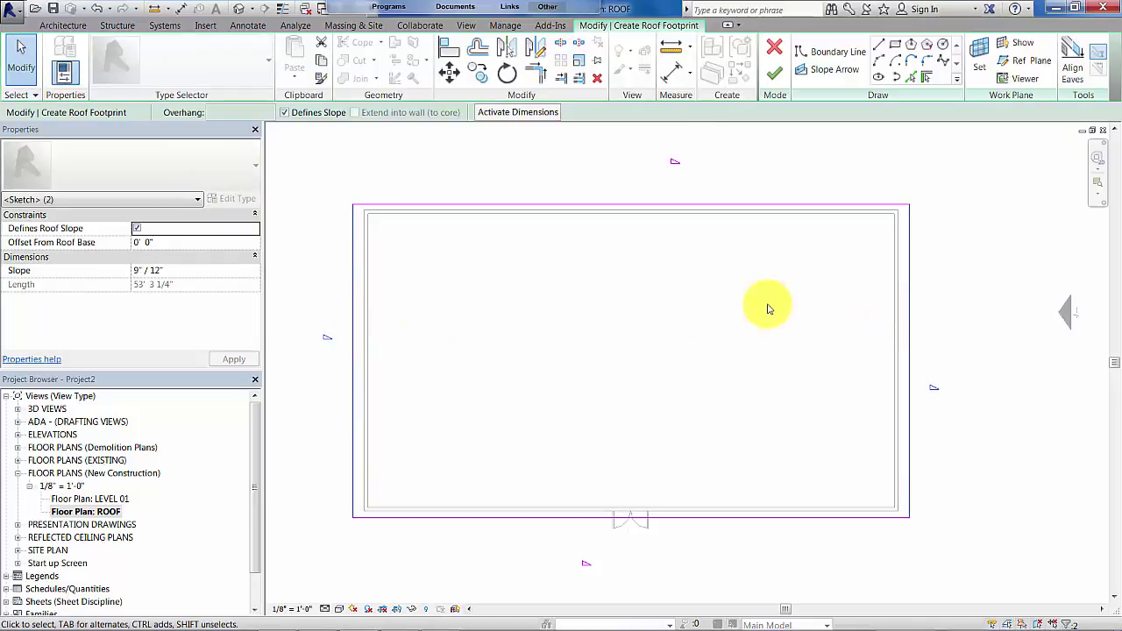
pyautogui.moveTo(959, 299); pyautogui.dragTo(324, 421)
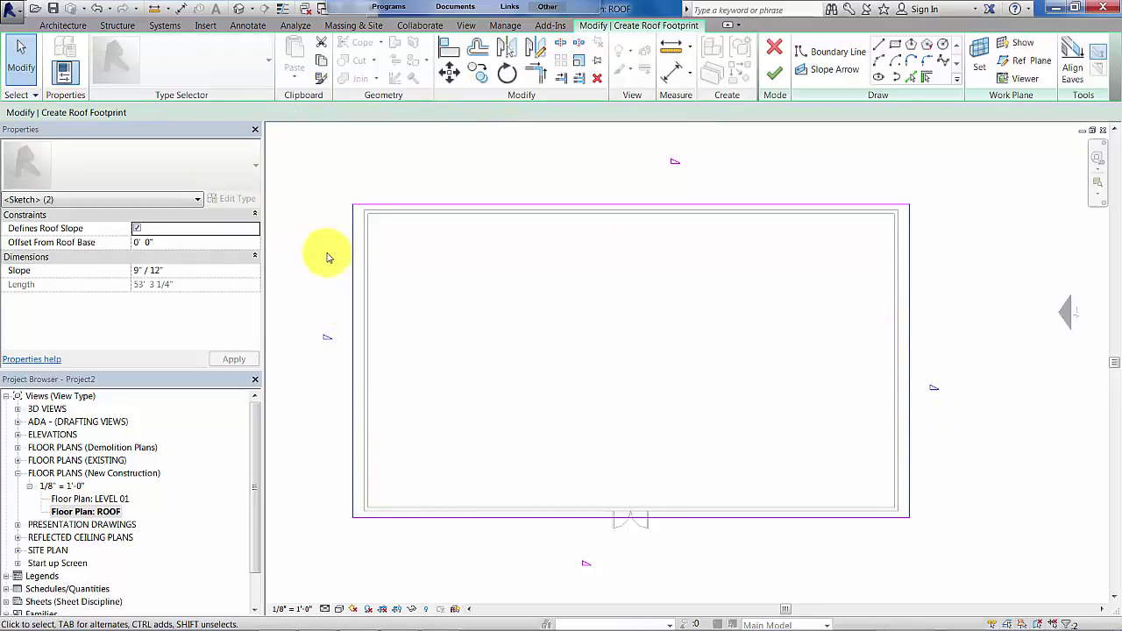
pyautogui.moveTo(981, 295)
pyautogui.mouseDown()
pyautogui.moveTo(449, 413)
pyautogui.moveTo(303, 408)
pyautogui.mouseUp()
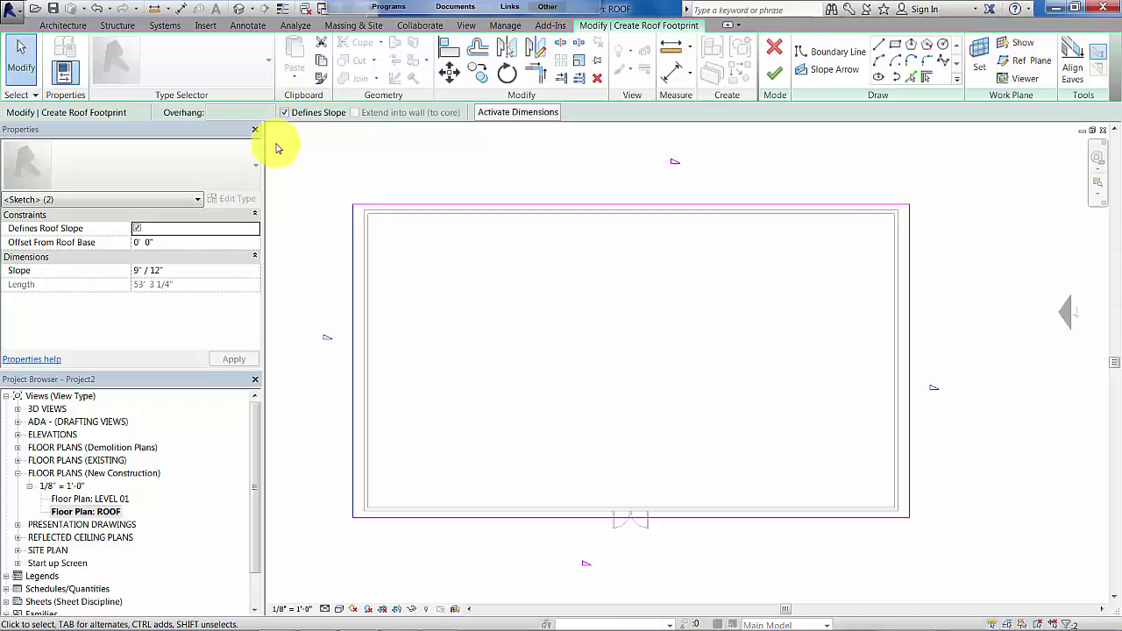
pyautogui.click(284, 113)
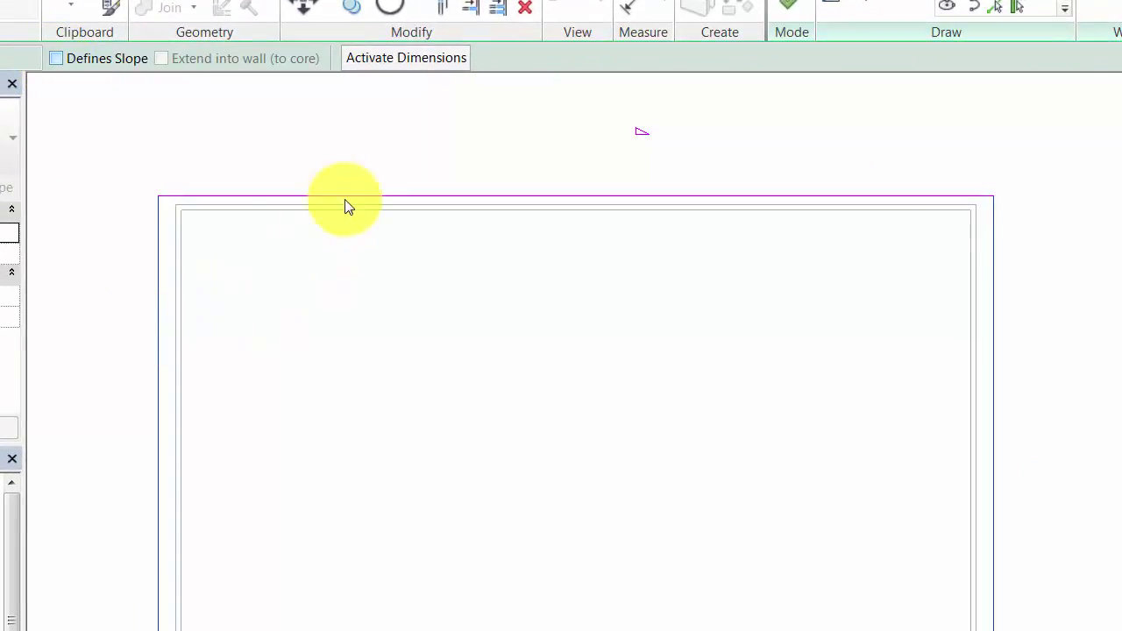
pyautogui.click(377, 147)
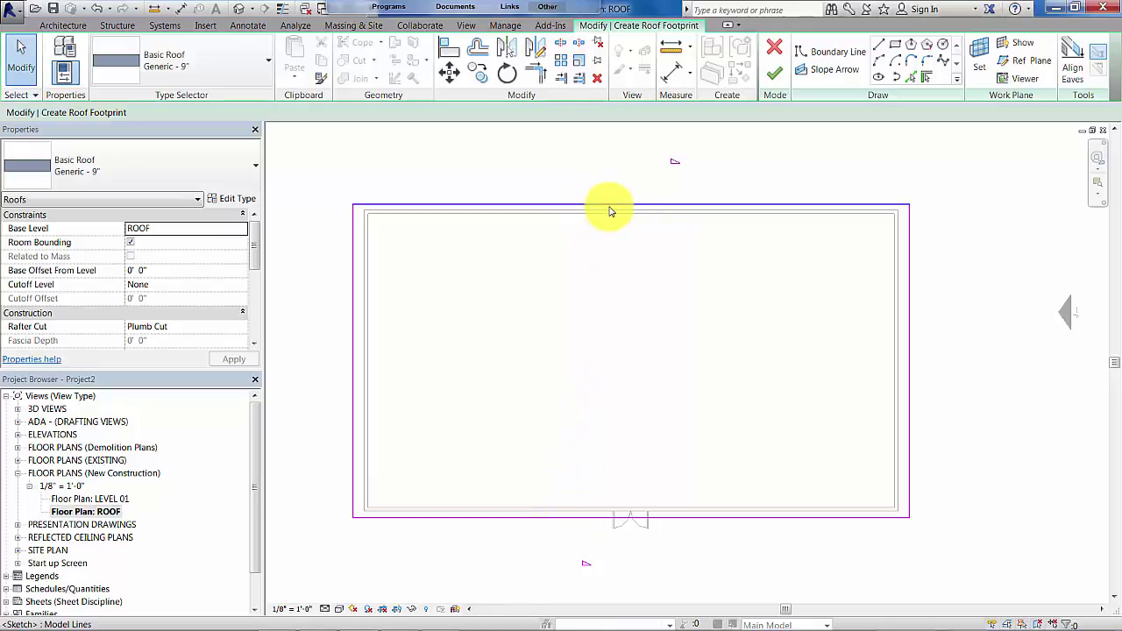
# Step: Set the slope of the upper horizontal roof boundary line to 4" / 12"
pyautogui.click(610, 210)
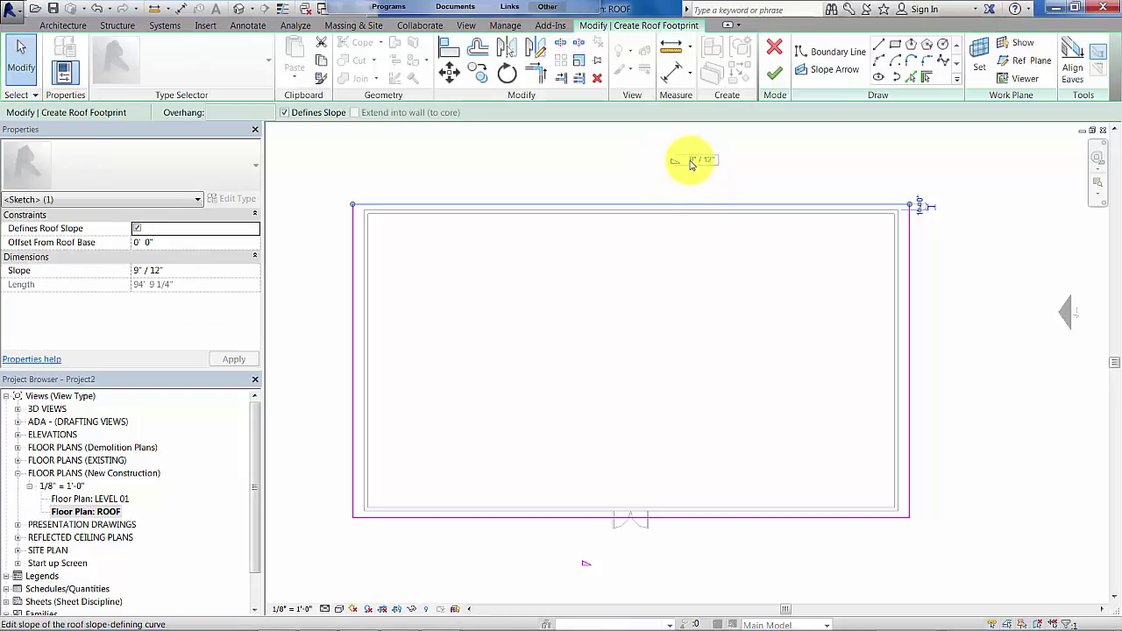
pyautogui.click(691, 162)
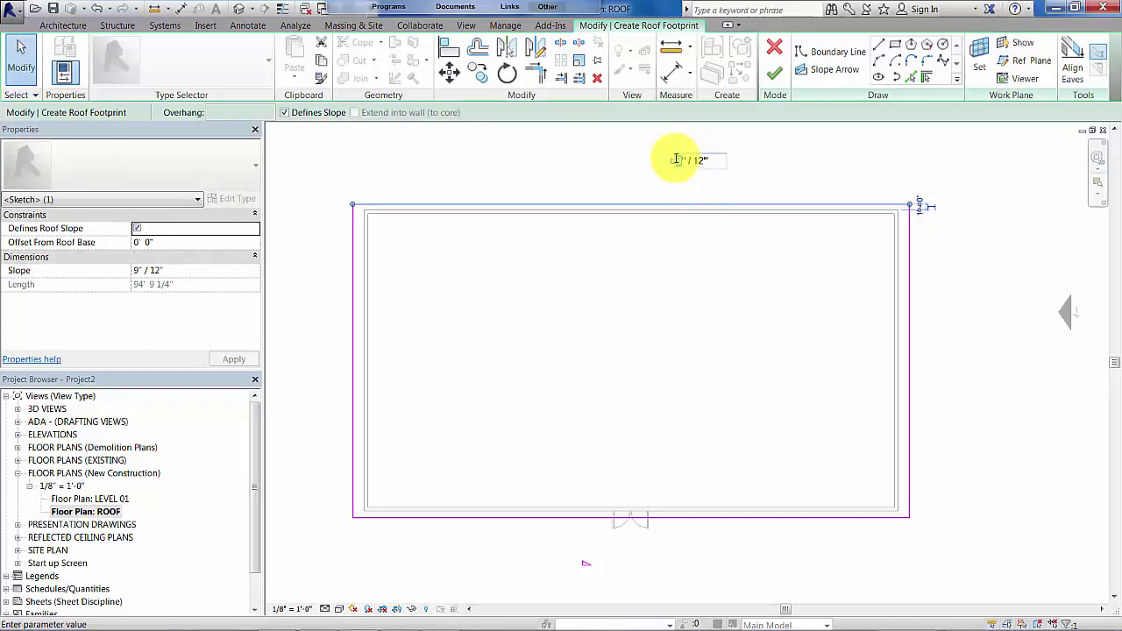
pyautogui.write('4')
pyautogui.press('Return')
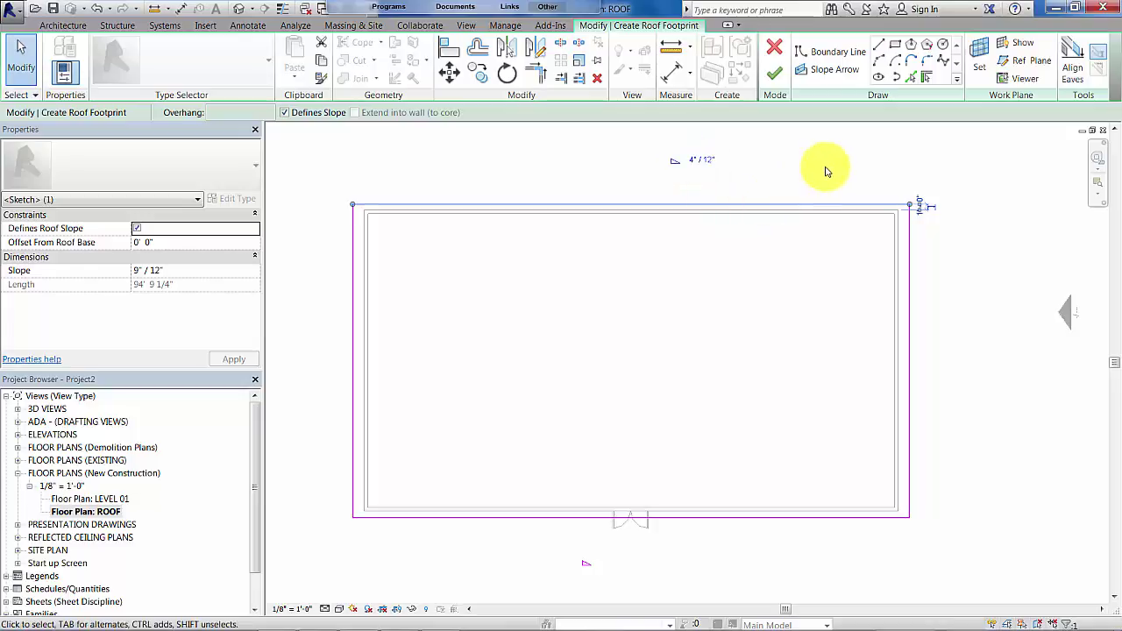
pyautogui.click(960, 344)
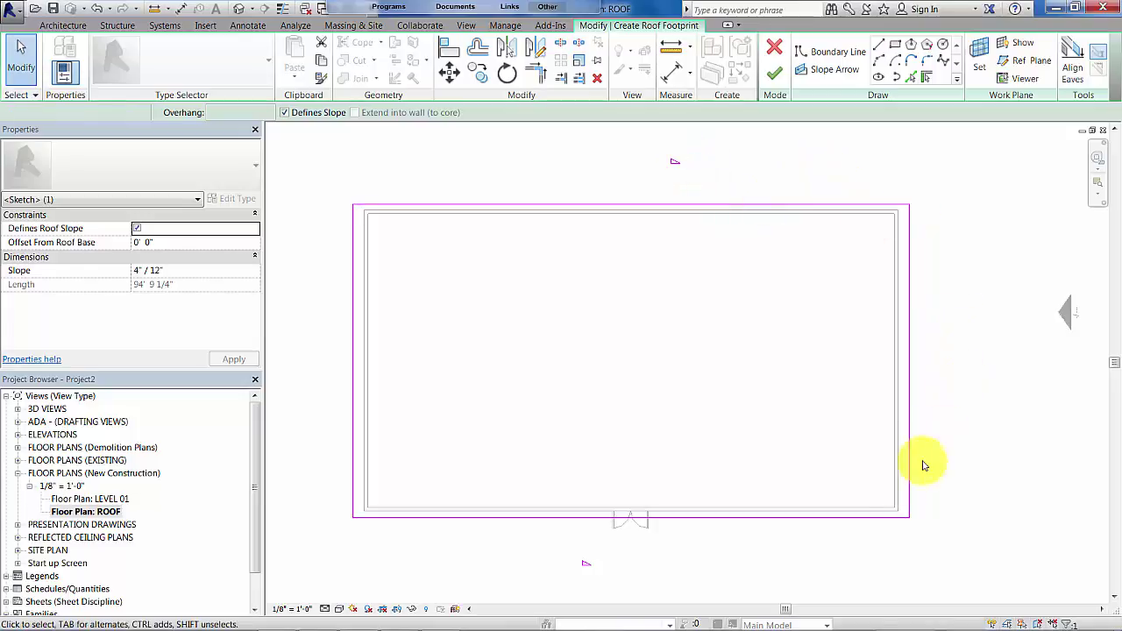
# Step: Set the slope of the lower horizontal roof boundary line to 4" / 12" as well
pyautogui.click(697, 533)
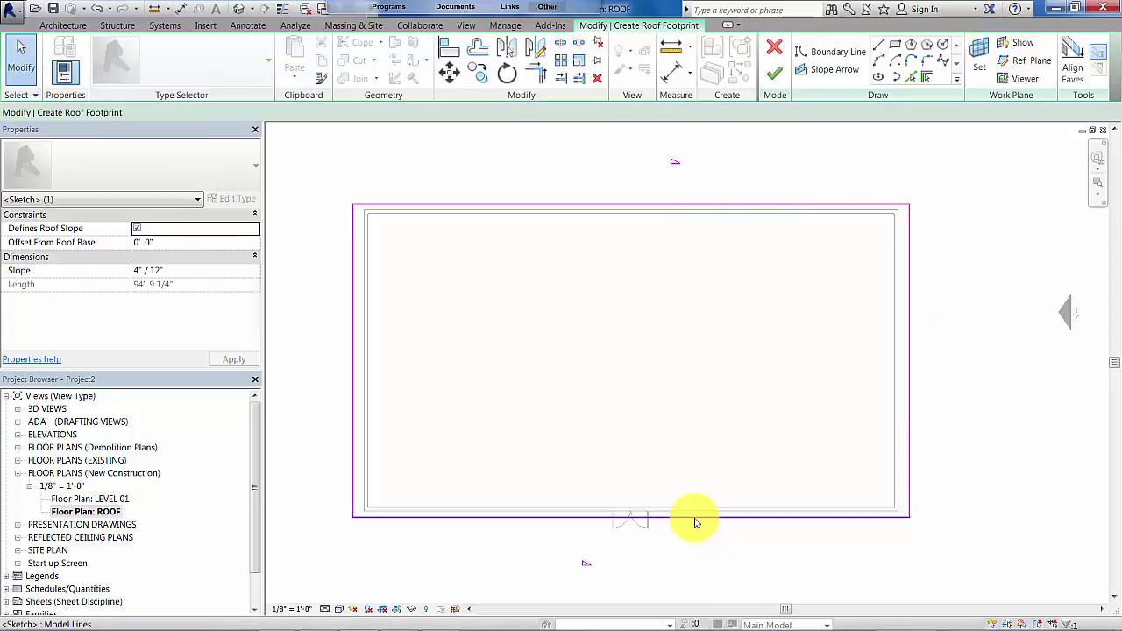
pyautogui.click(605, 563)
pyautogui.click(595, 563)
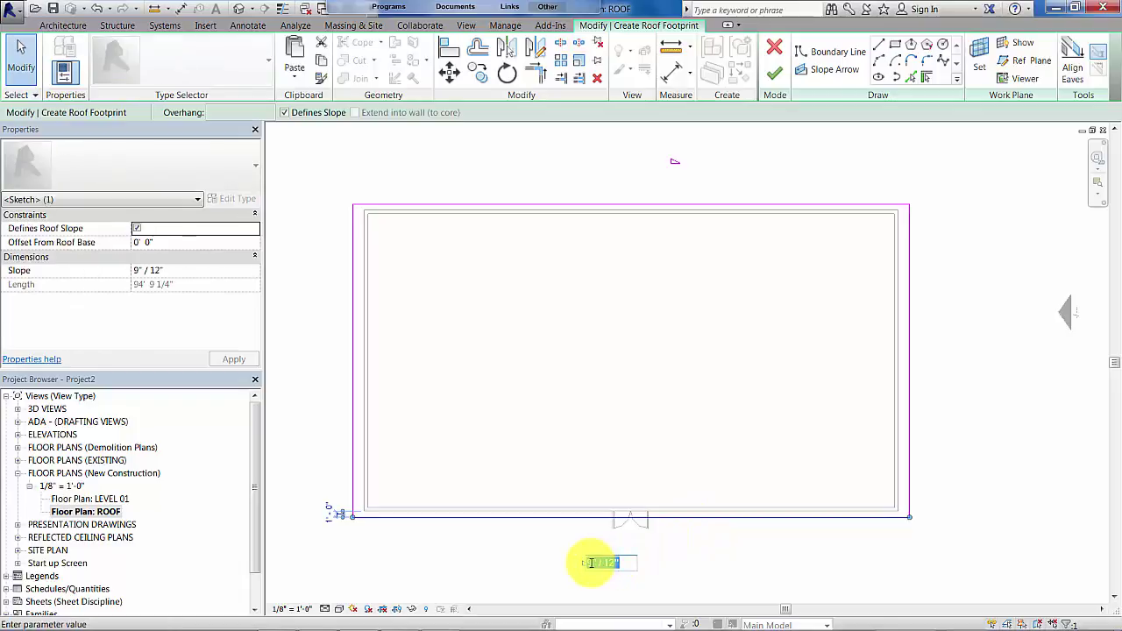
pyautogui.write('4" / 12"')
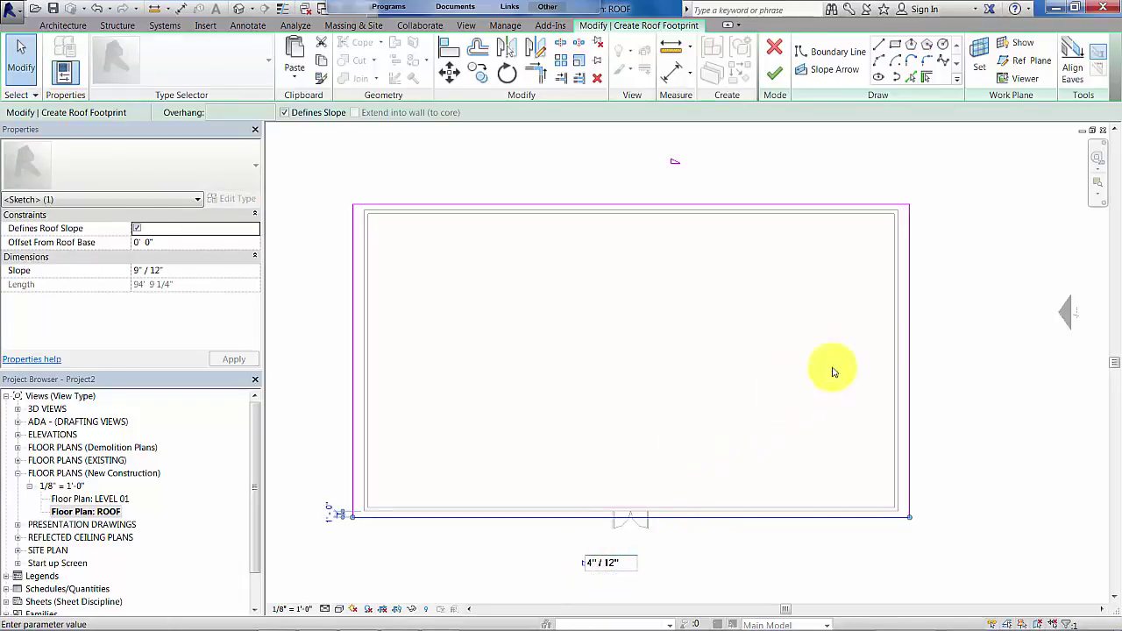
pyautogui.press('Return')
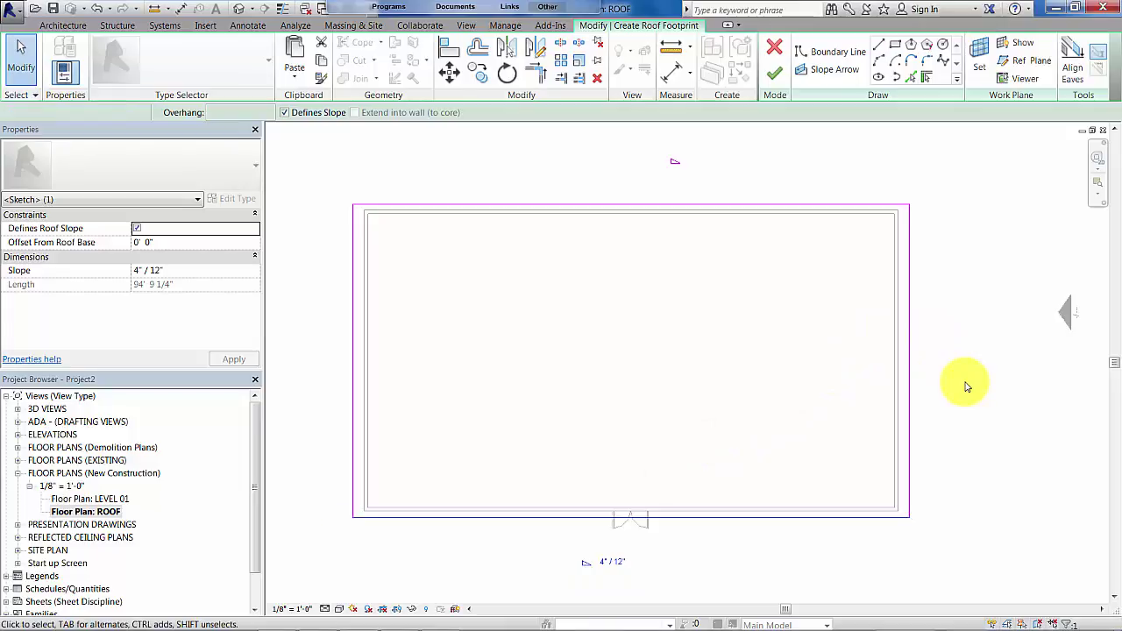
pyautogui.click(359, 175)
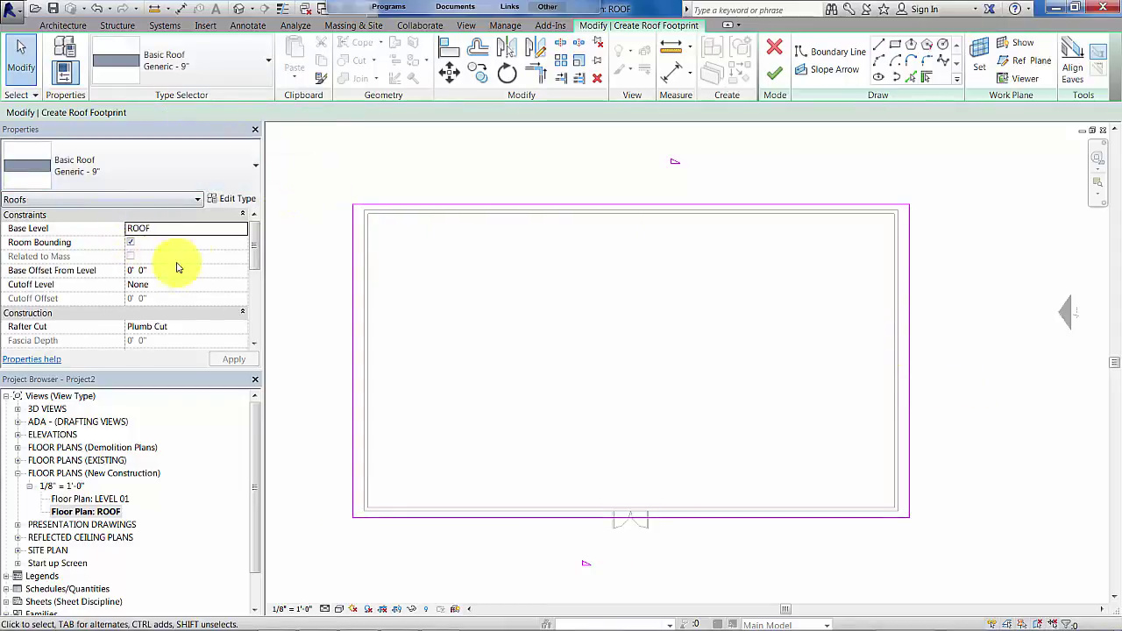
# Step: Choose the Basic Roof type Generic - 9" and finish the roof footprint sketch
pyautogui.click(206, 172)
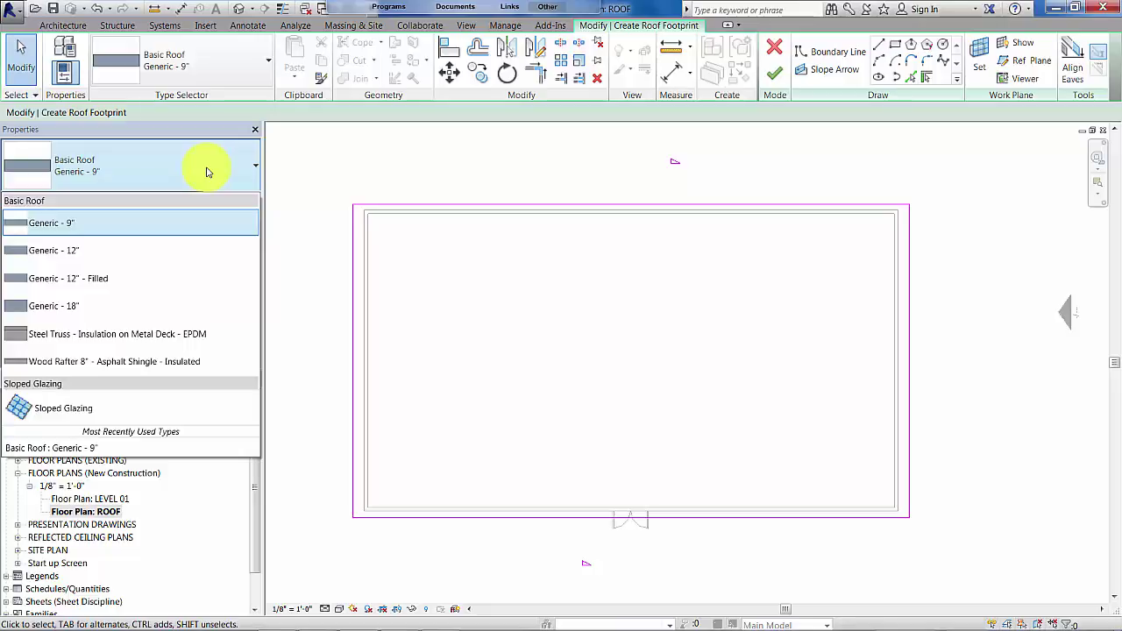
pyautogui.click(202, 231)
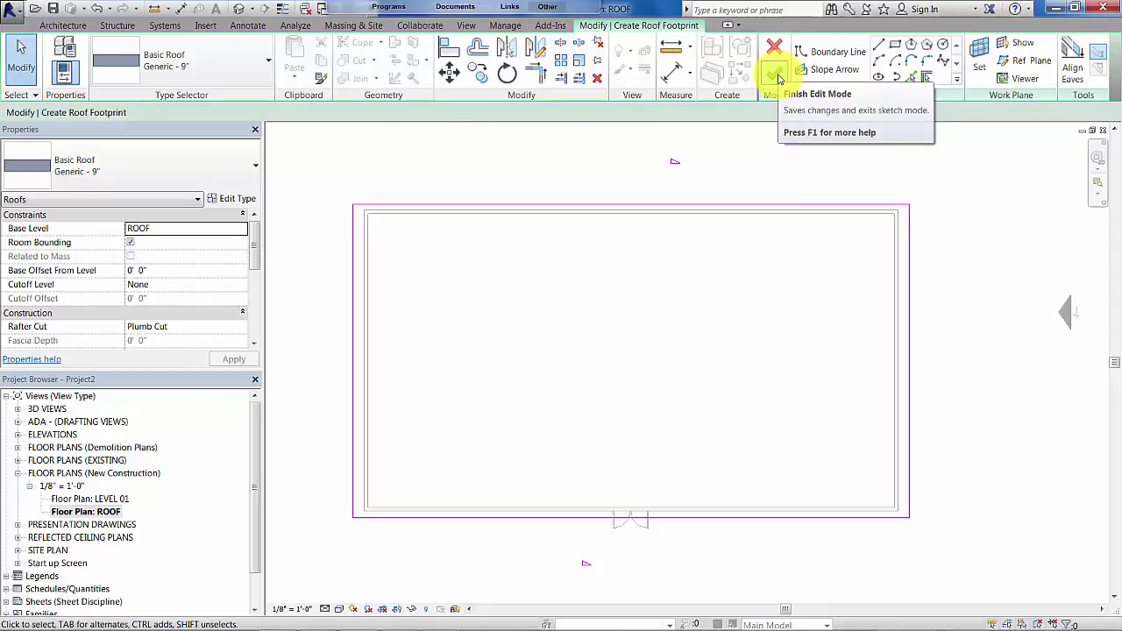
pyautogui.click(777, 77)
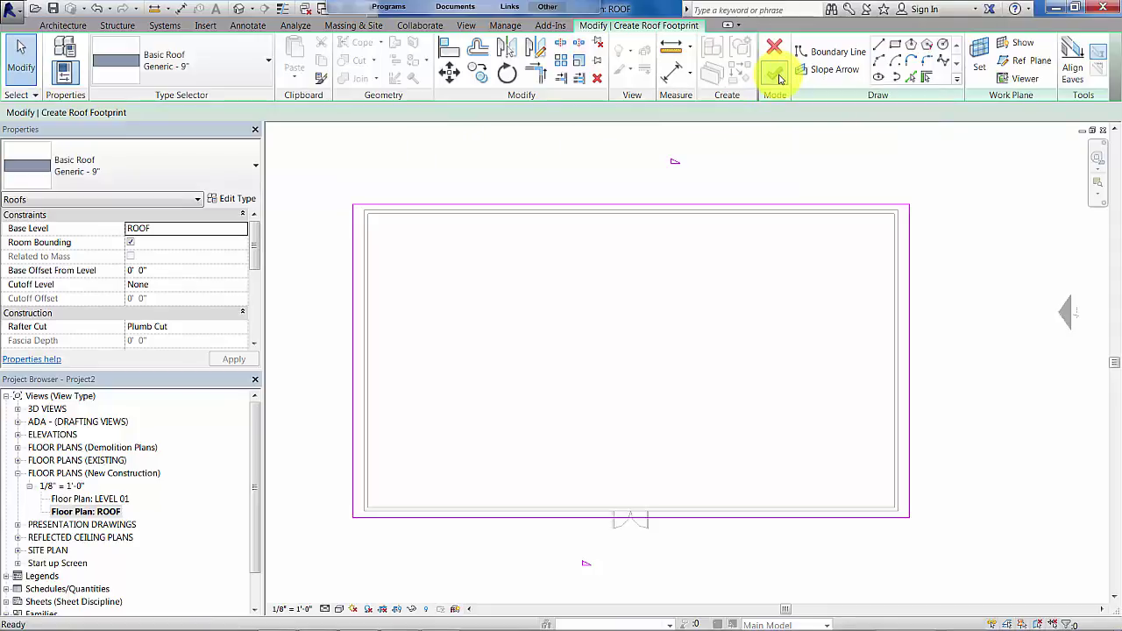
pyautogui.click(989, 416)
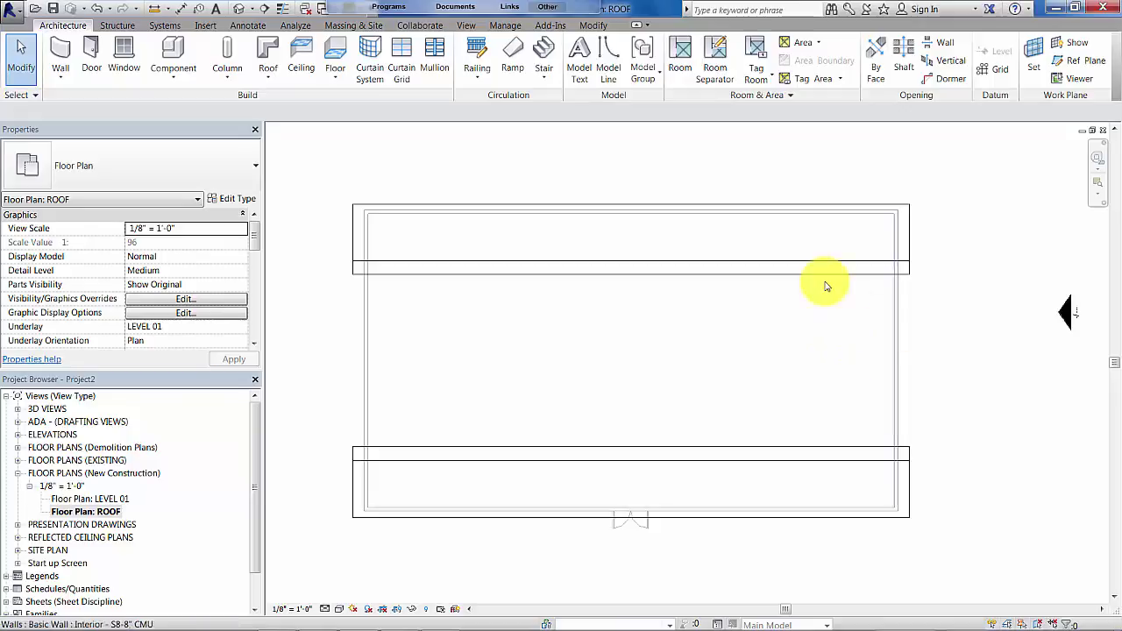
# Step: Open the default 3D view and examine the gable end between the sloped roof and the end wall
pyautogui.click(239, 11)
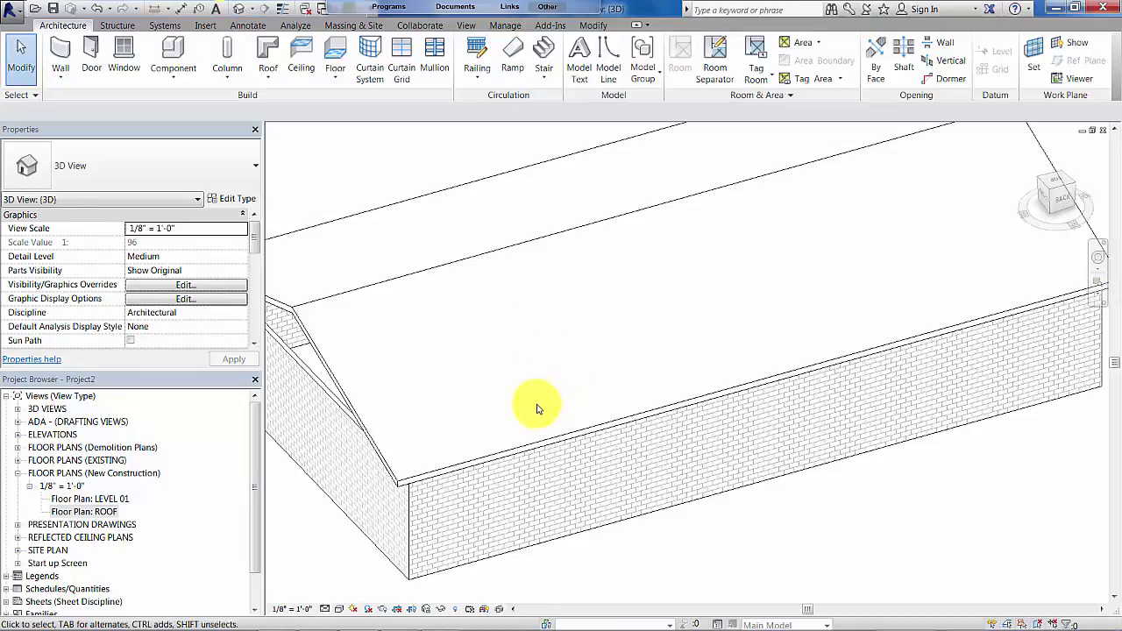
pyautogui.scroll(-5, 549, 419)
pyautogui.keyDown('shift'); pyautogui.moveTo(509, 466); pyautogui.dragTo(784, 488, button='middle'); pyautogui.keyUp('shift')
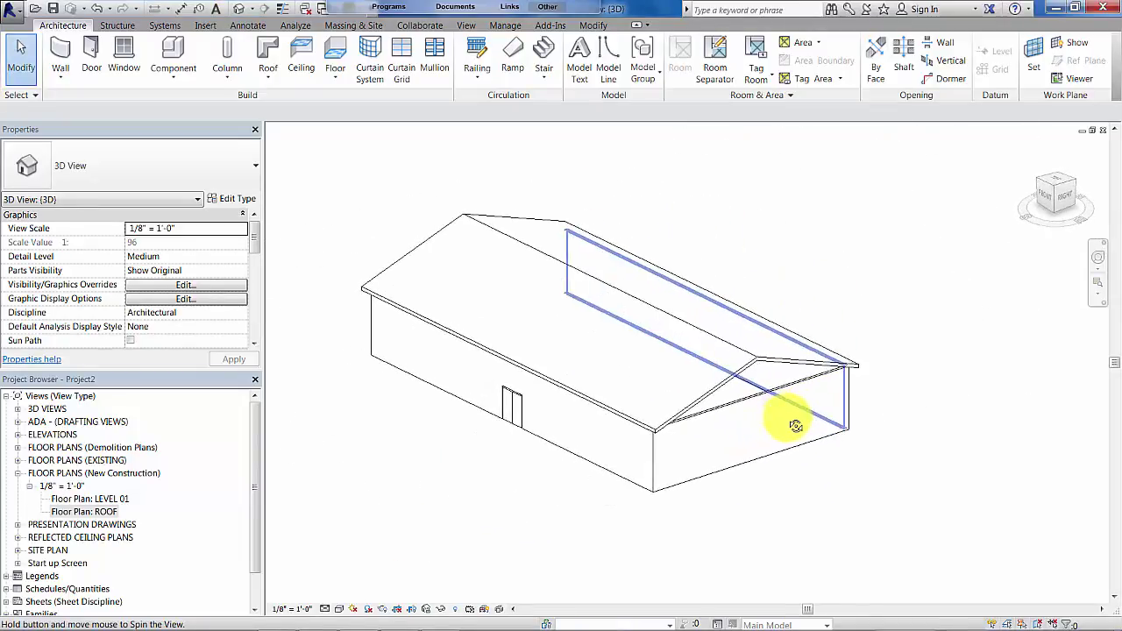
pyautogui.scroll(4, 892, 381)
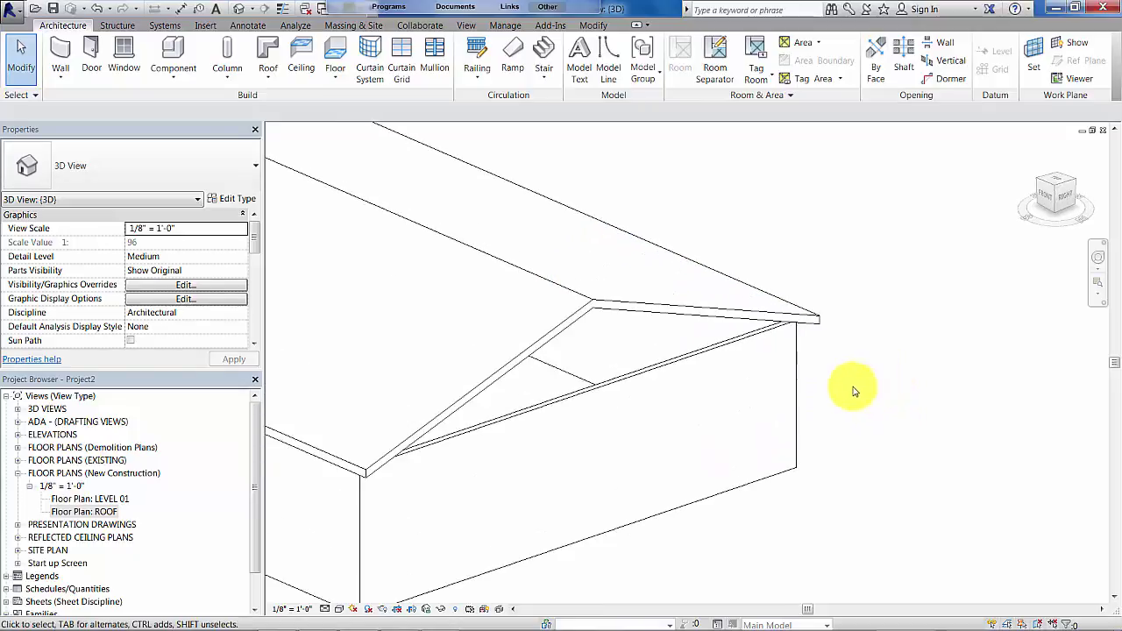
pyautogui.keyDown('shift'); pyautogui.moveTo(752, 446); pyautogui.dragTo(848, 514, button='middle'); pyautogui.keyUp('shift')
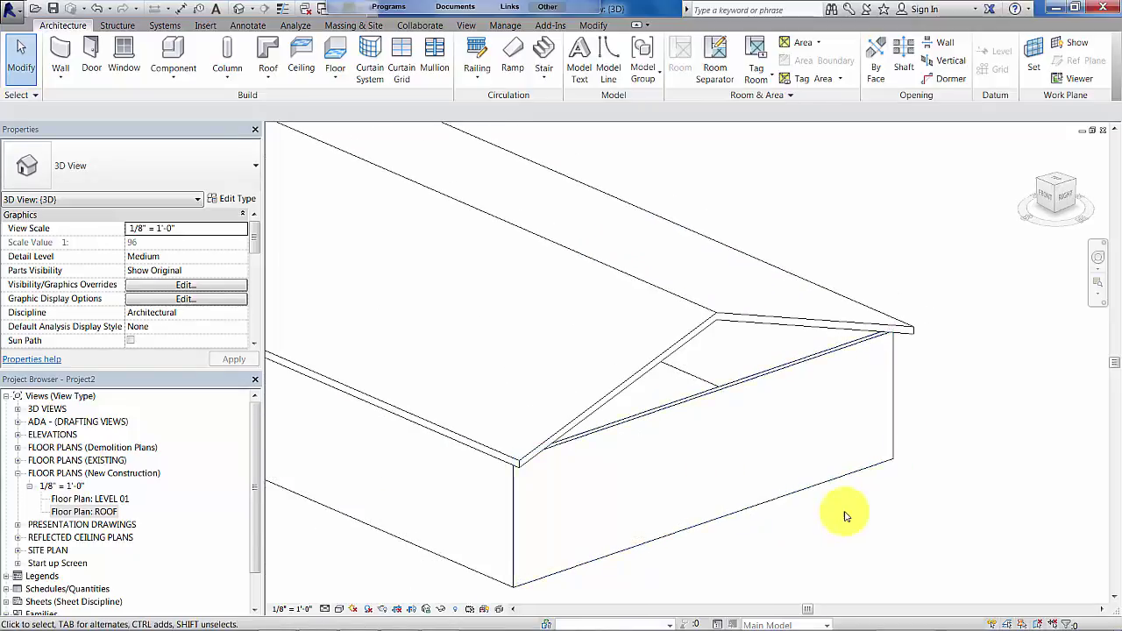
# Step: Attach the top of the CMU end wall below the open gable to the sloped roof above it
pyautogui.click(715, 326)
pyautogui.press('Delete')
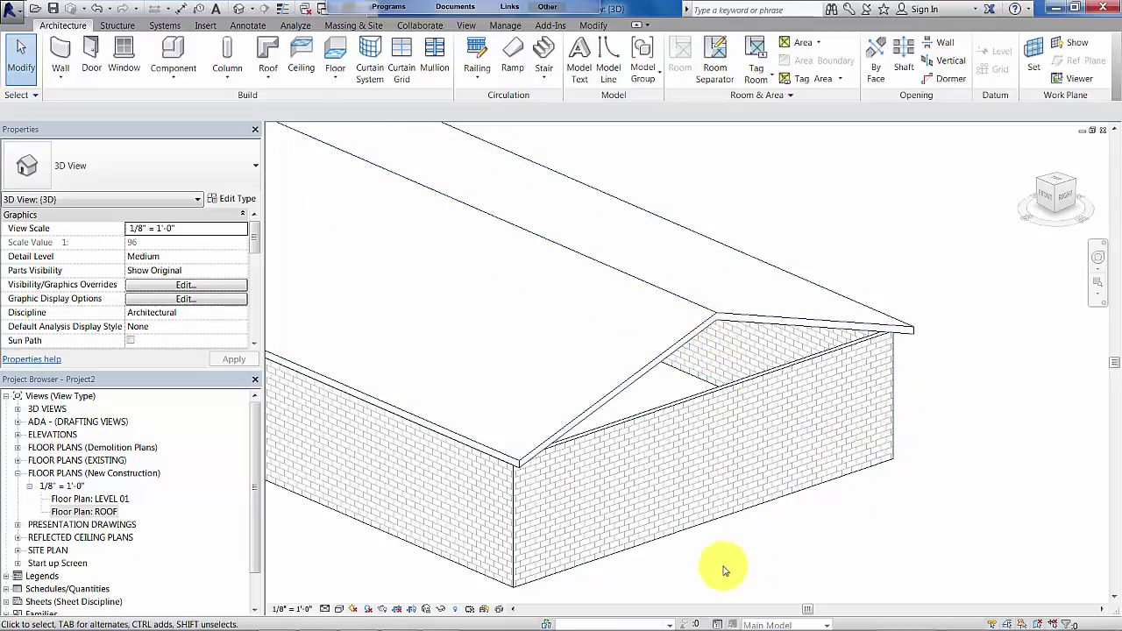
pyautogui.click(693, 405)
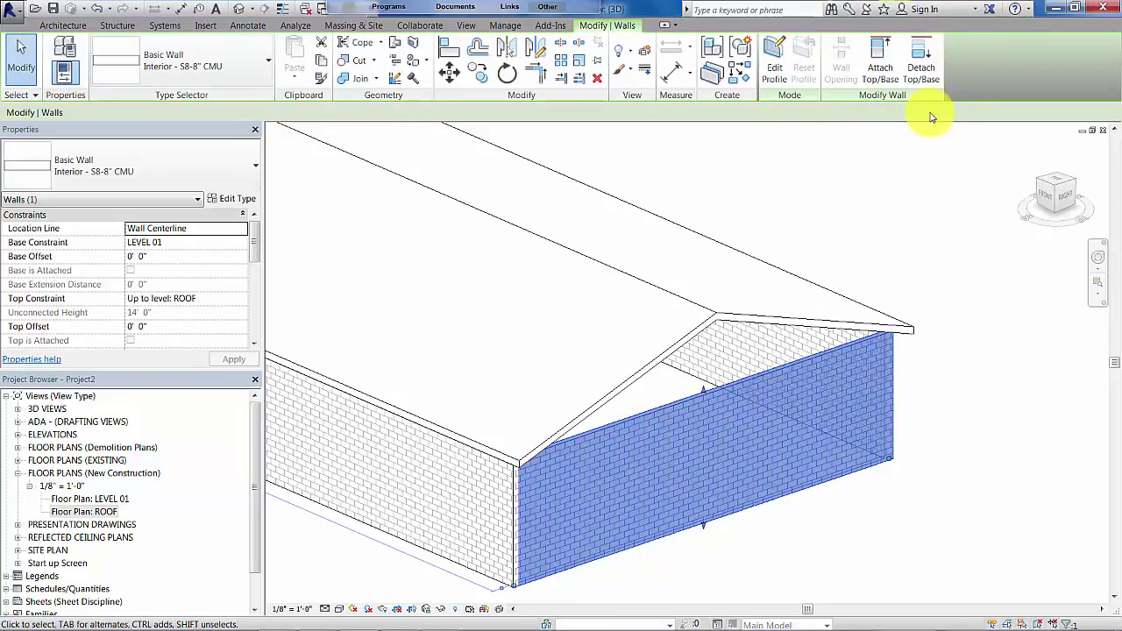
pyautogui.click(878, 66)
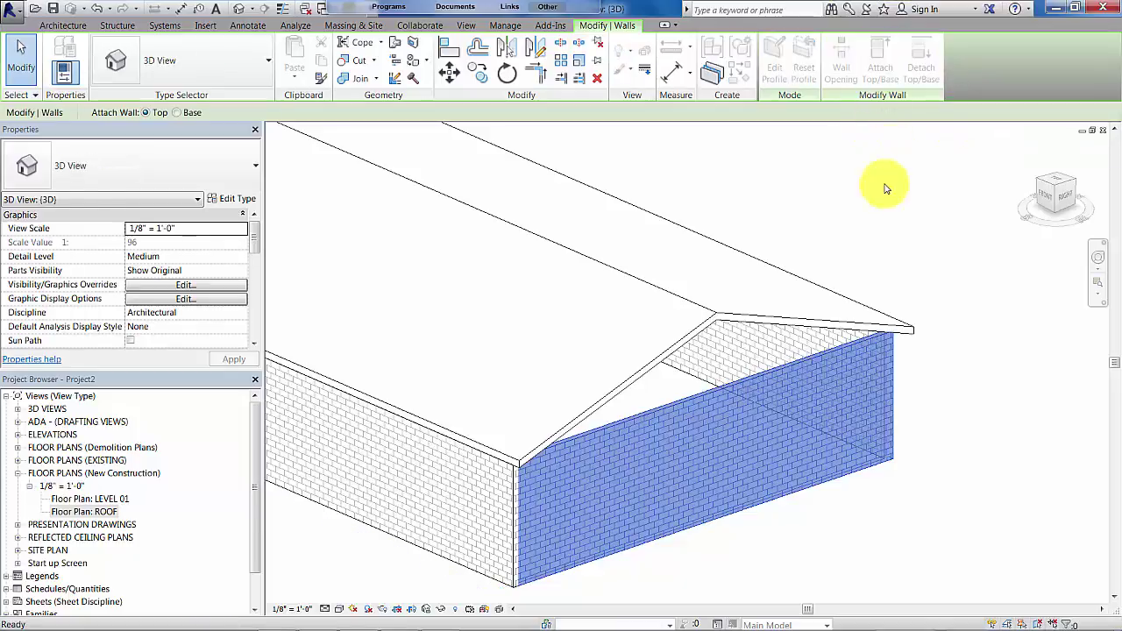
pyautogui.click(758, 317)
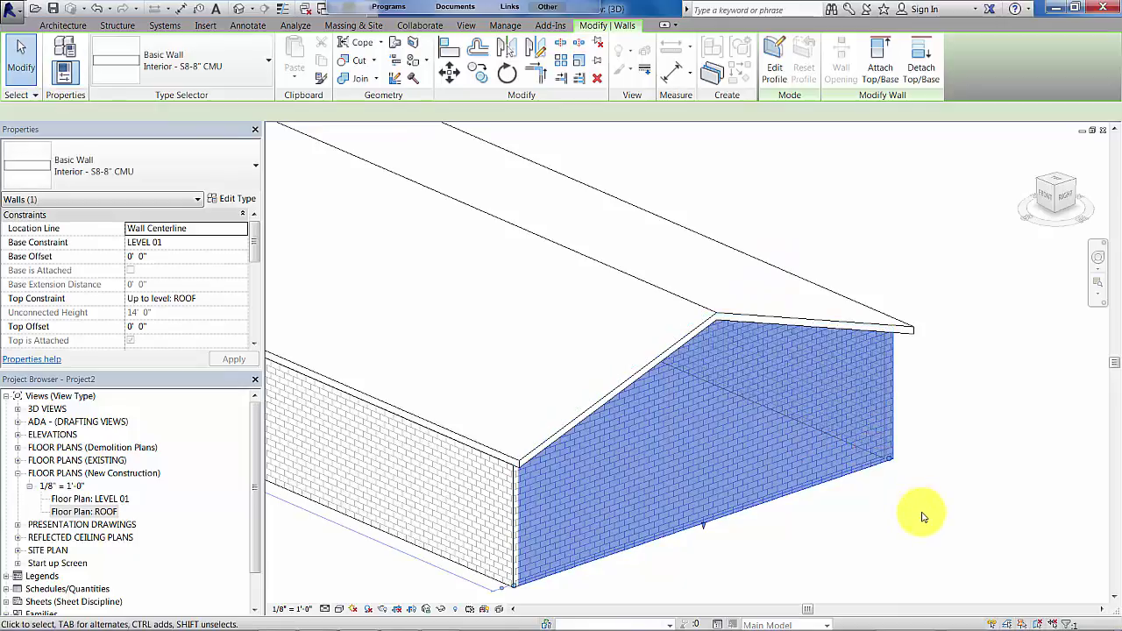
pyautogui.click(827, 501)
# Step: Attach the top of the CMU wall at the building's opposite gable end to the same roof
pyautogui.scroll(-4, 789, 491)
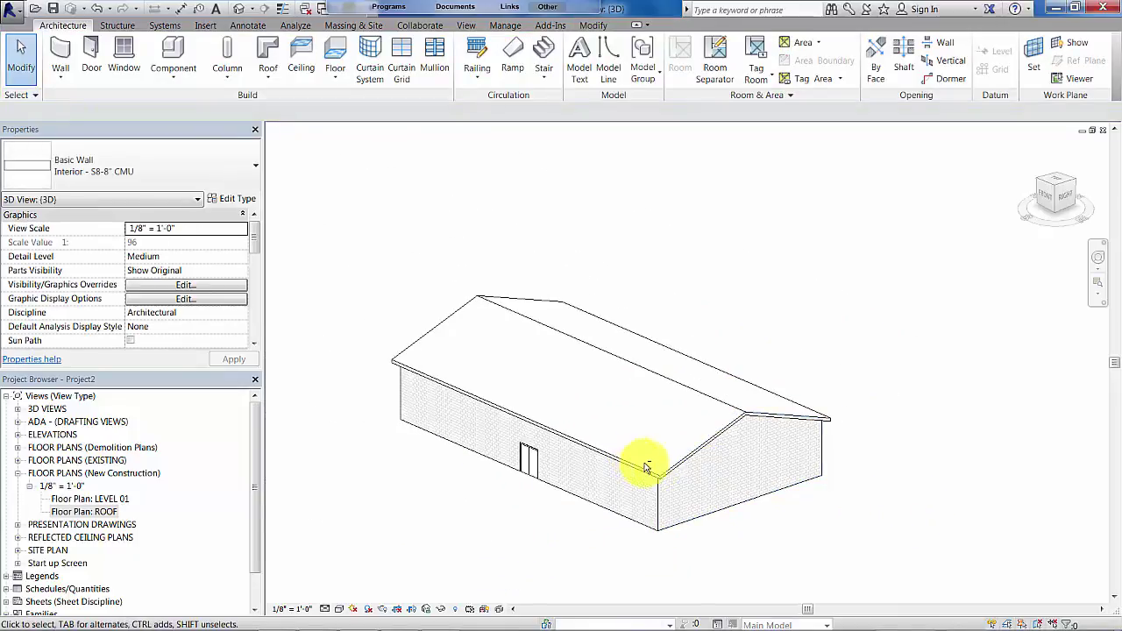
pyautogui.moveTo(646, 465)
pyautogui.keyDown('shift'); pyautogui.mouseDown(button='middle')
pyautogui.moveTo(907, 429)
pyautogui.moveTo(637, 465)
pyautogui.mouseUp(button='middle'); pyautogui.keyUp('shift')
pyautogui.scroll(6, 511, 426)
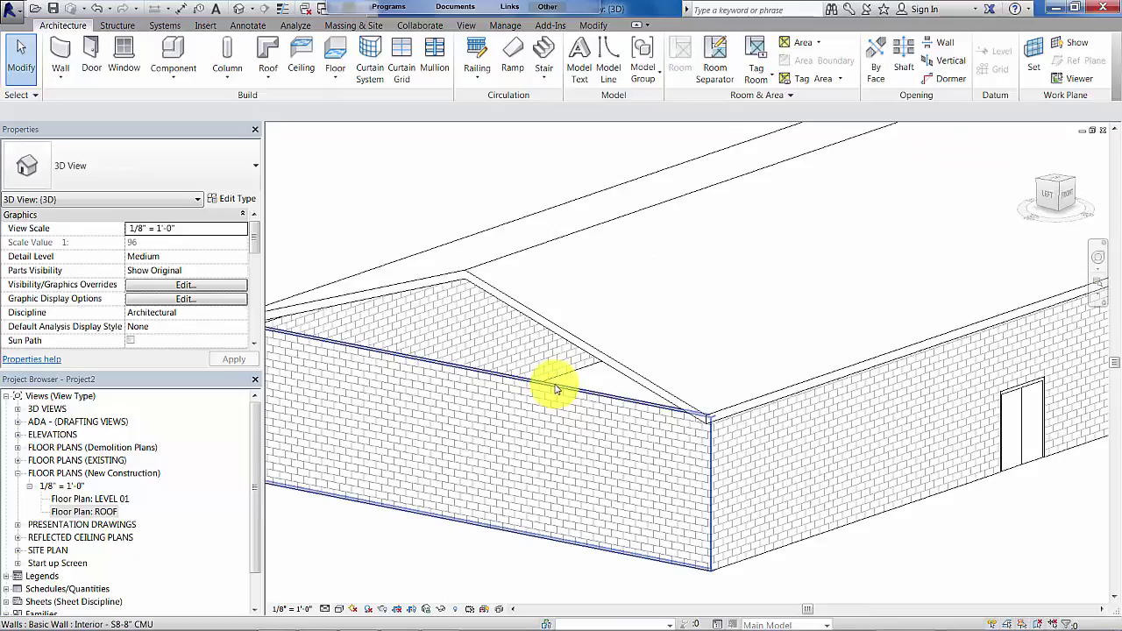
pyautogui.click(555, 389)
pyautogui.click(881, 70)
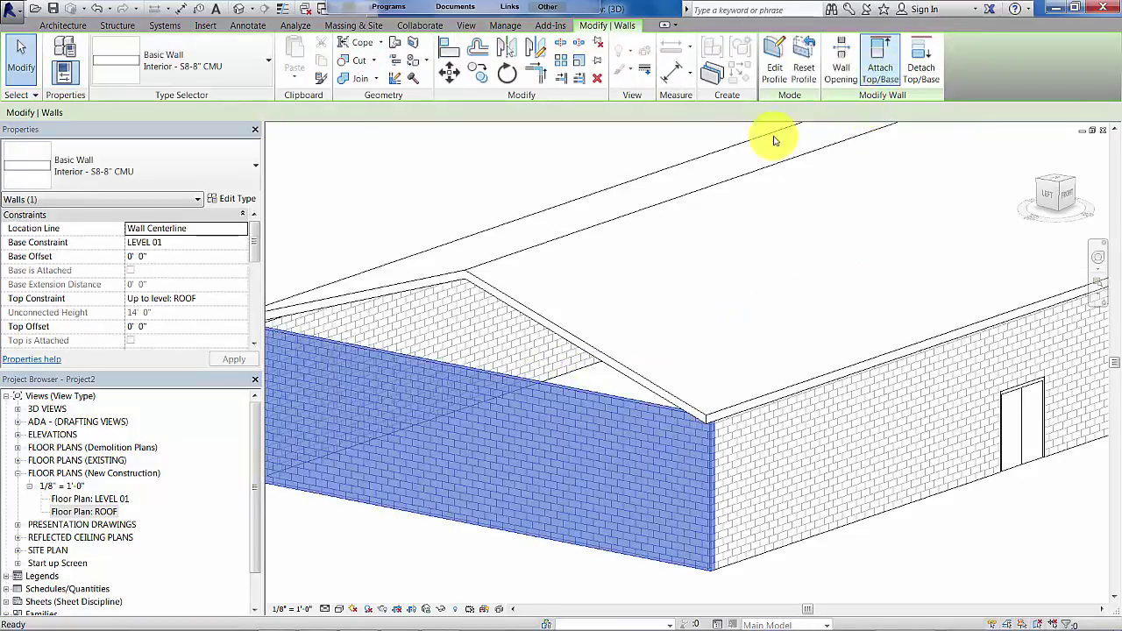
pyautogui.click(556, 336)
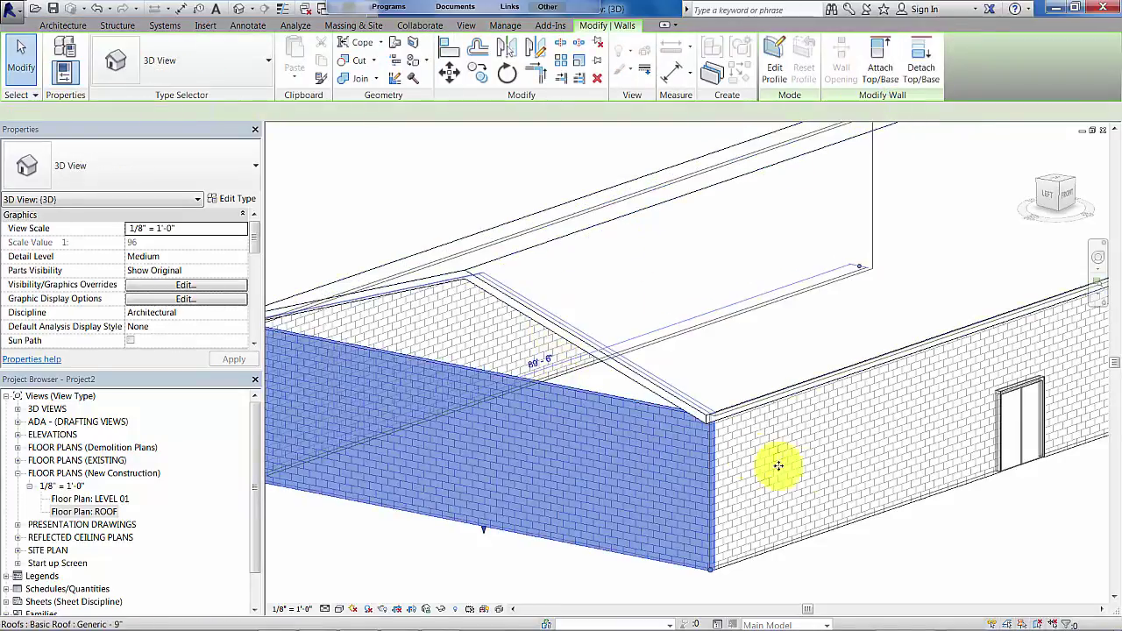
pyautogui.press('Escape')
# Step: Raise the gable roof's ridge in two stages with its shape handle to steepen both slopes
pyautogui.keyDown('shift'); pyautogui.moveTo(914, 521); pyautogui.dragTo(696, 384, button='middle'); pyautogui.keyUp('shift')
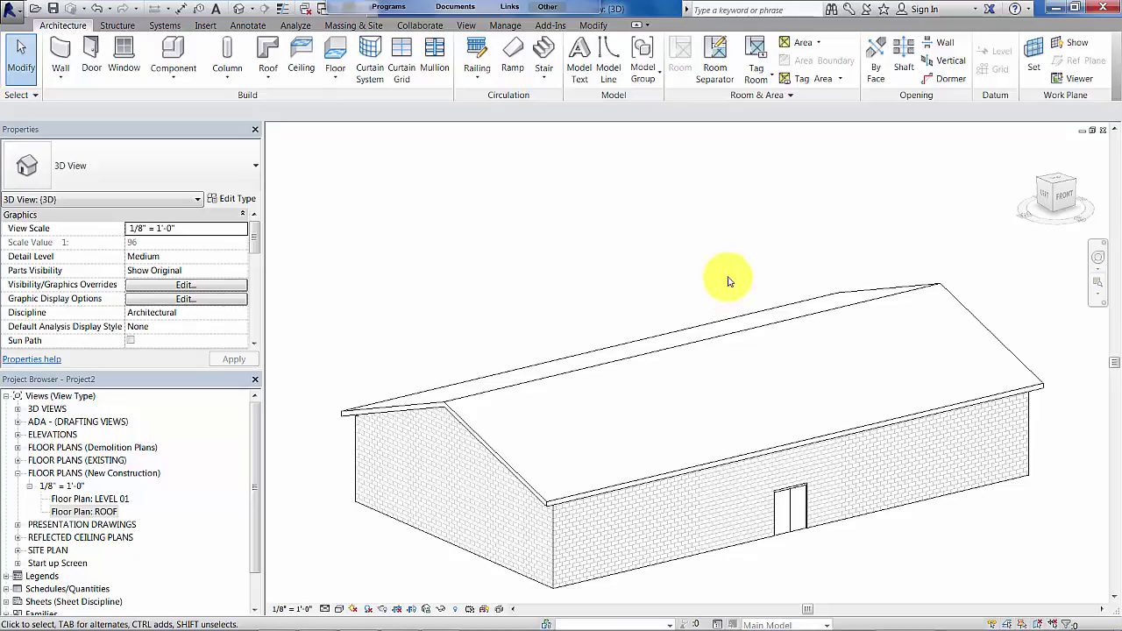
pyautogui.click(614, 365)
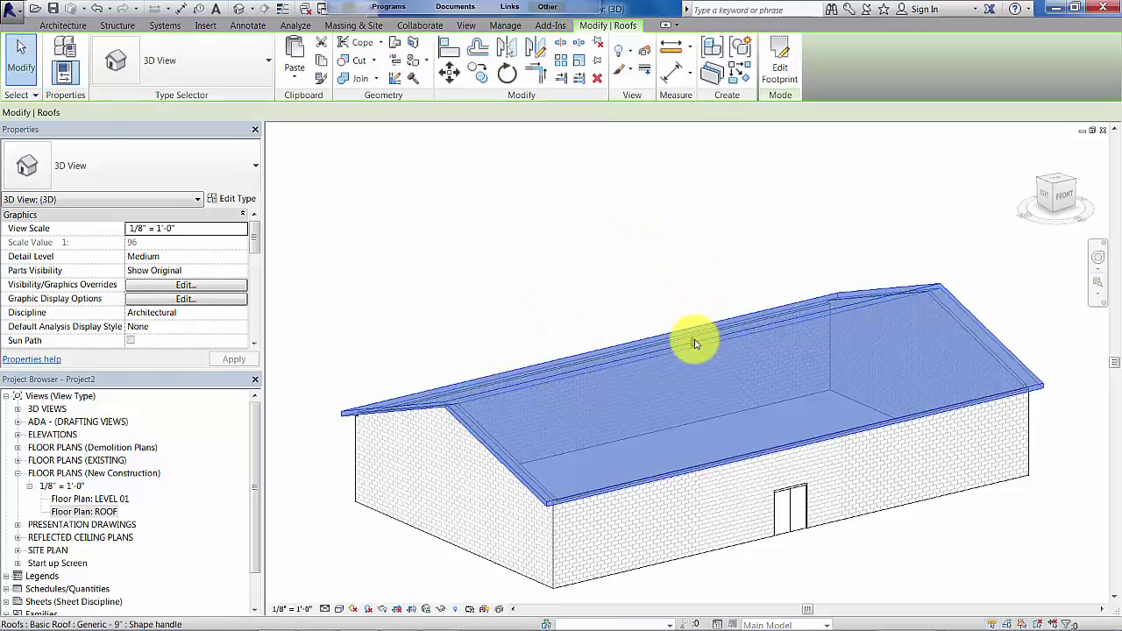
pyautogui.moveTo(692, 327); pyautogui.dragTo(691, 292)
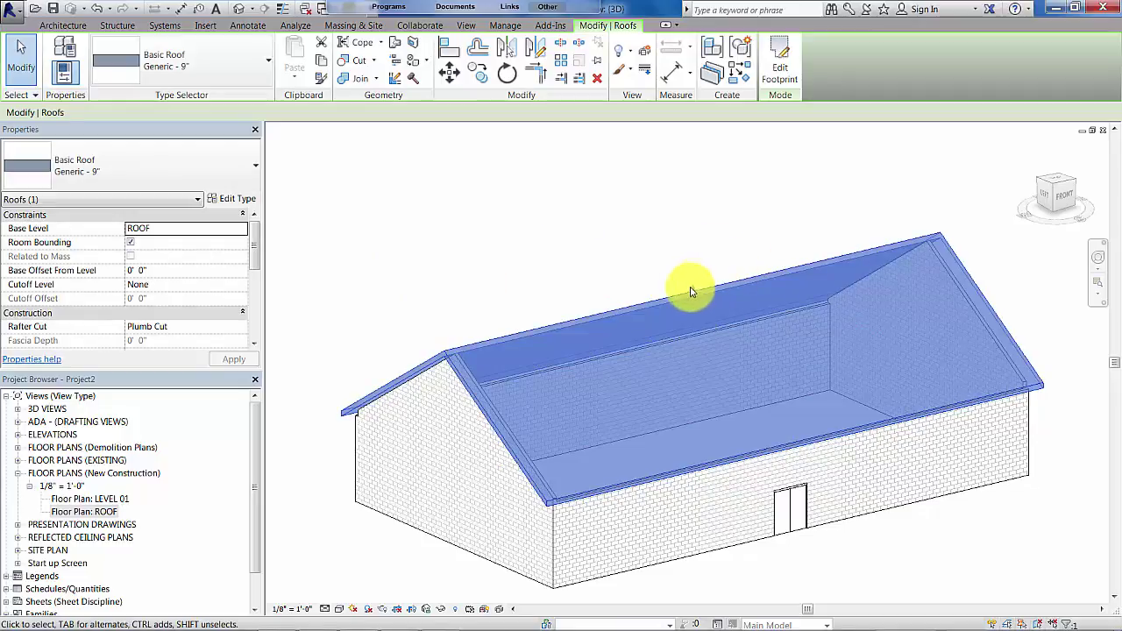
pyautogui.moveTo(692, 292); pyautogui.dragTo(690, 269)
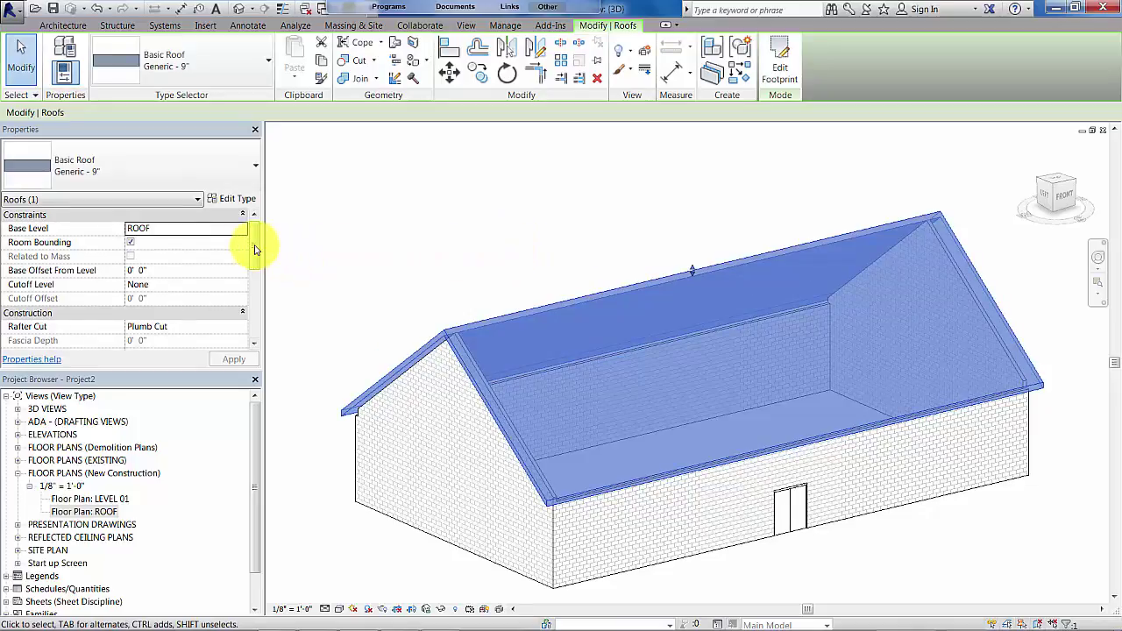
# Step: Set the slope of the selected gable roof to 9" / 12" and deselect it
pyautogui.scroll(-3, 255, 250)
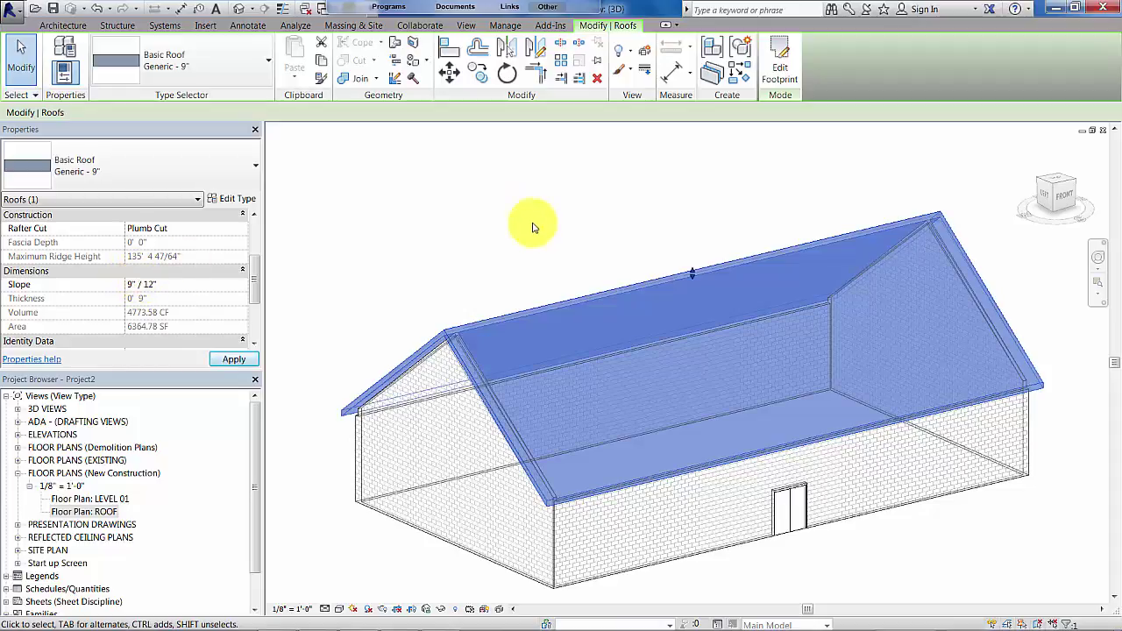
pyautogui.press('Escape')
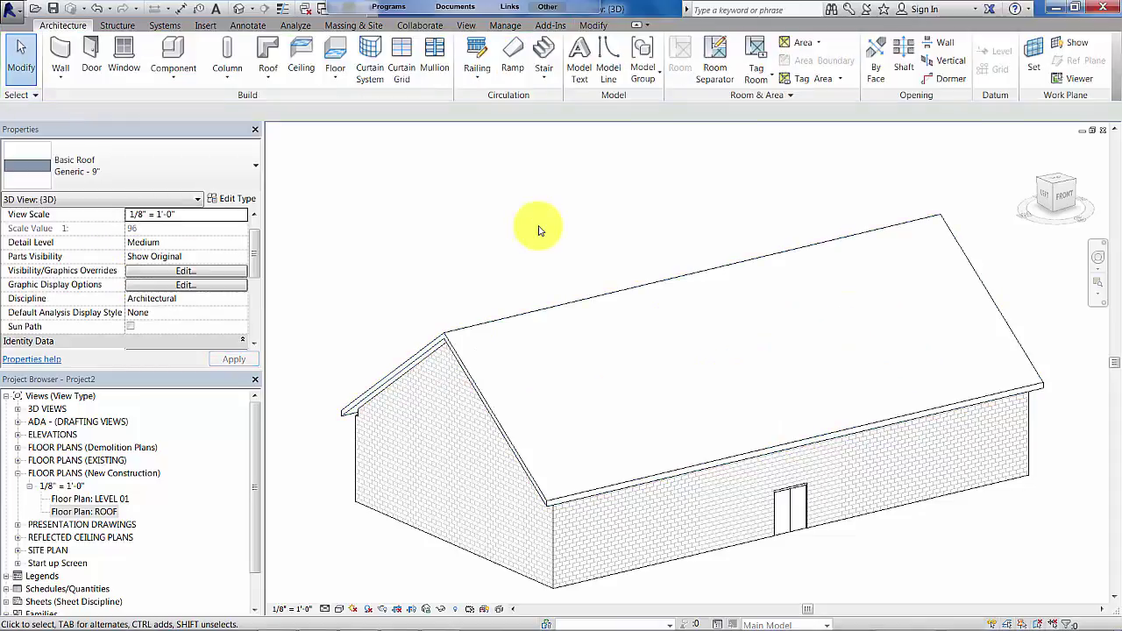
pyautogui.scroll(-2, 534, 217)
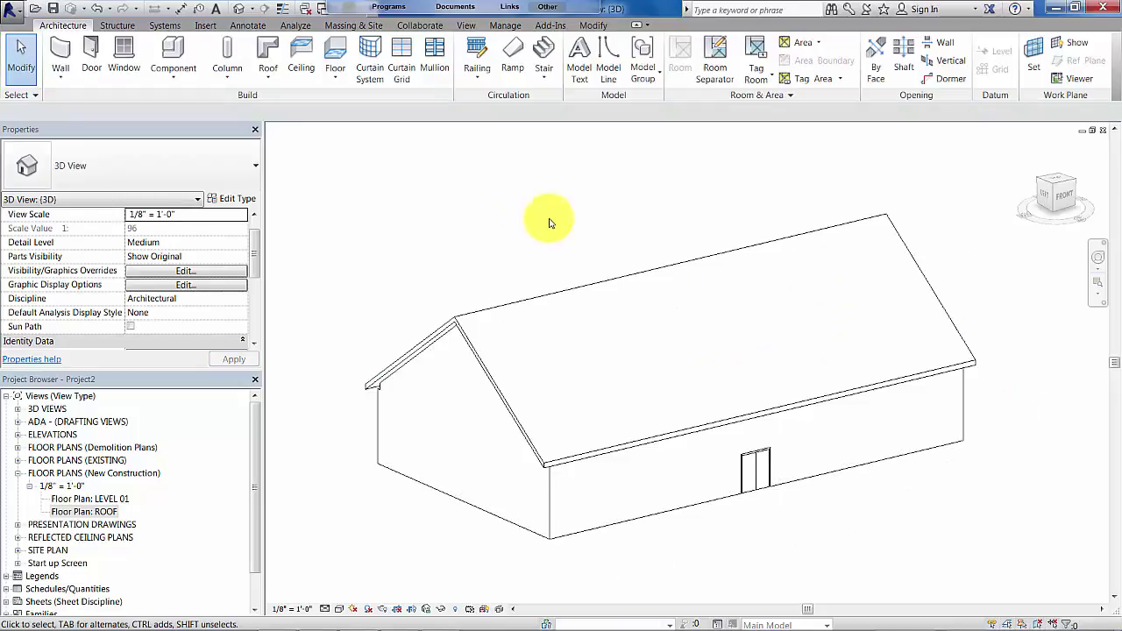
pyautogui.moveTo(614, 230); pyautogui.dragTo(595, 245, button='middle')
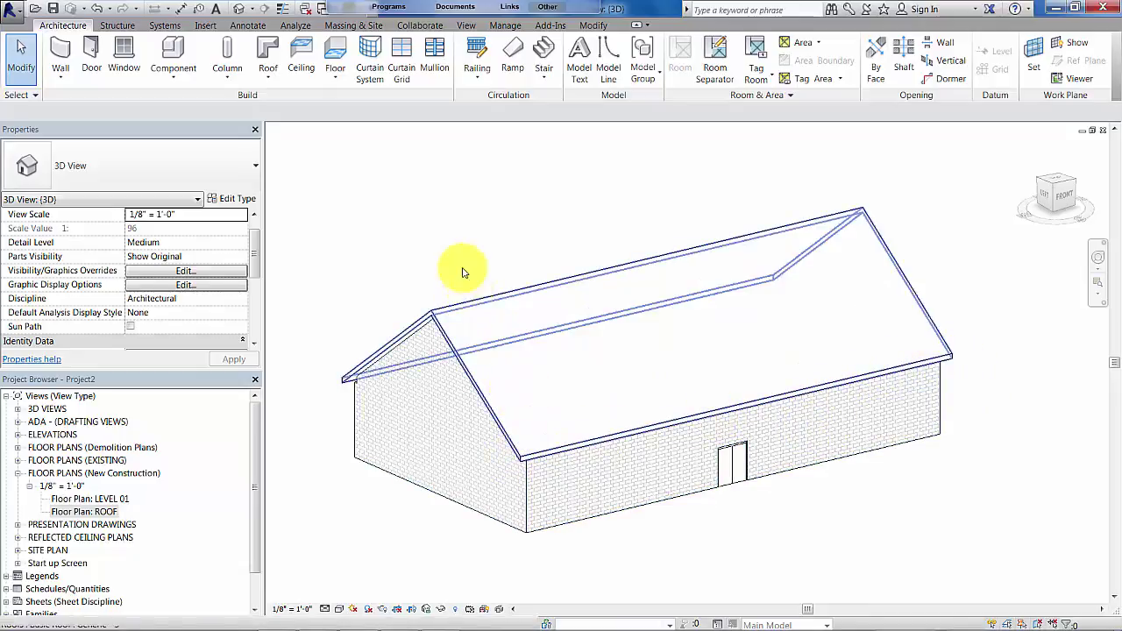
# Step: Place a Gutter - Bevel 5" x 5" along the roof's front eave above the door and inspect its profile at the corner
pyautogui.click(272, 78)
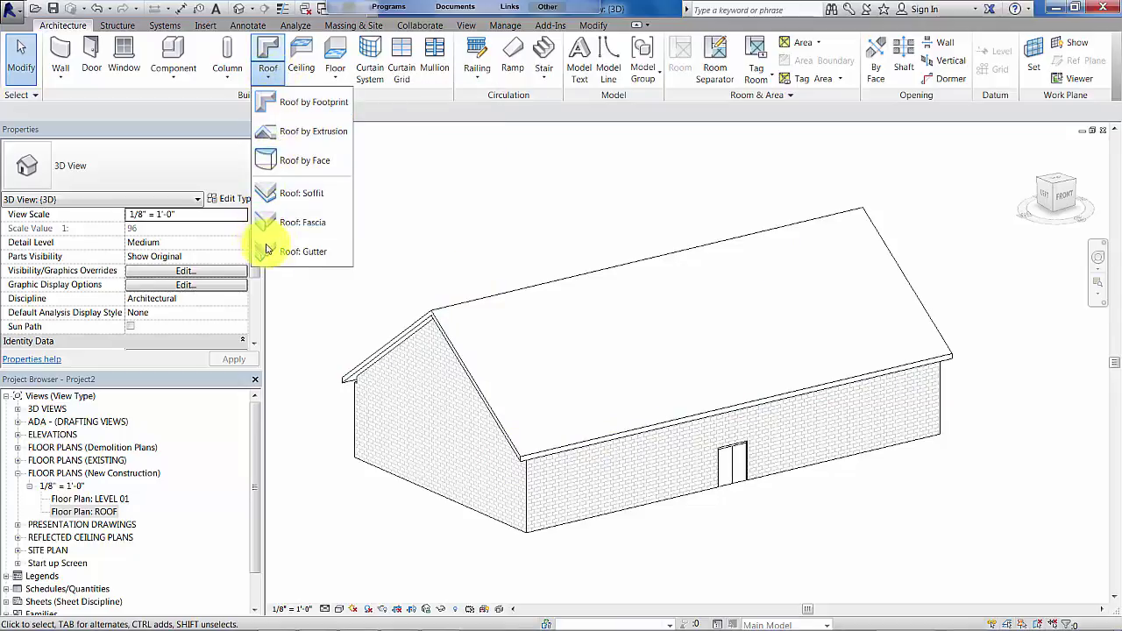
pyautogui.click(293, 253)
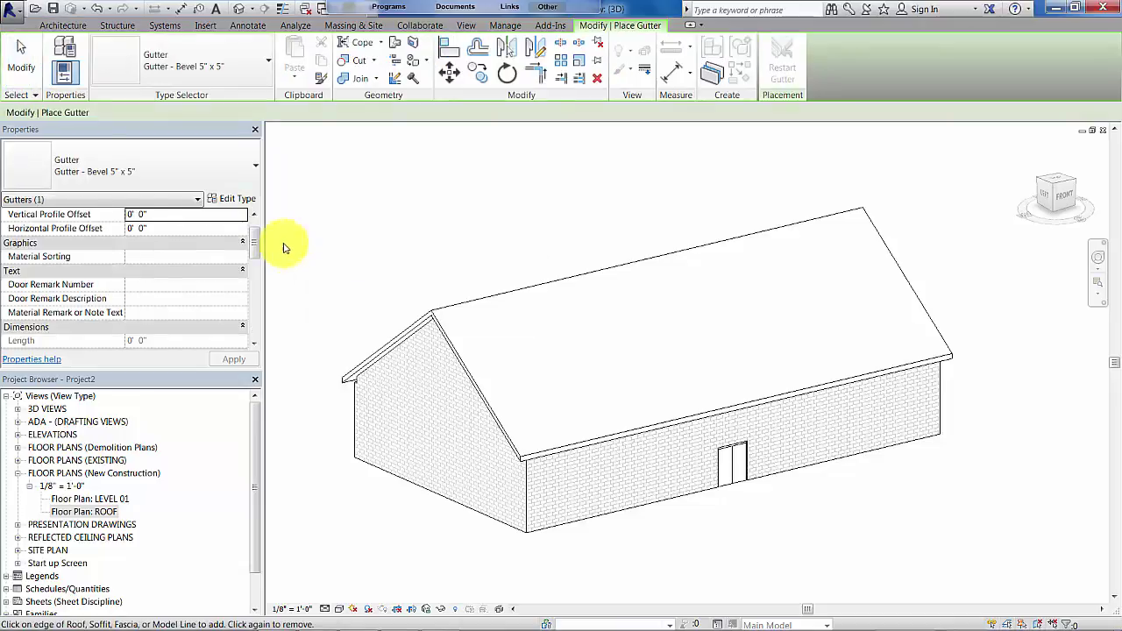
pyautogui.click(193, 178)
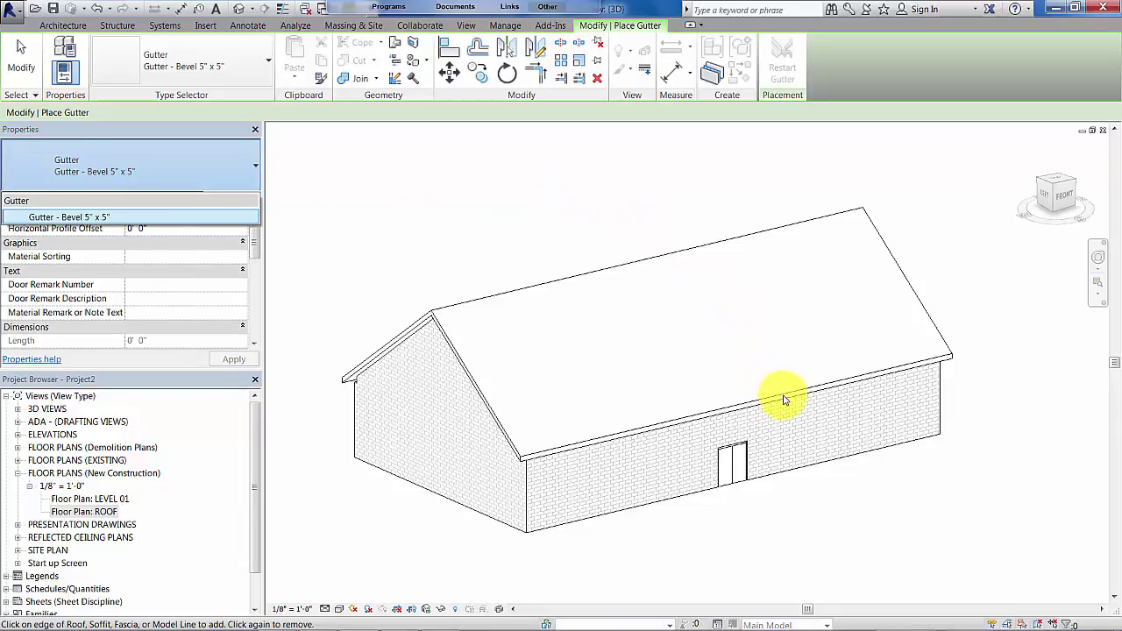
pyautogui.click(182, 166)
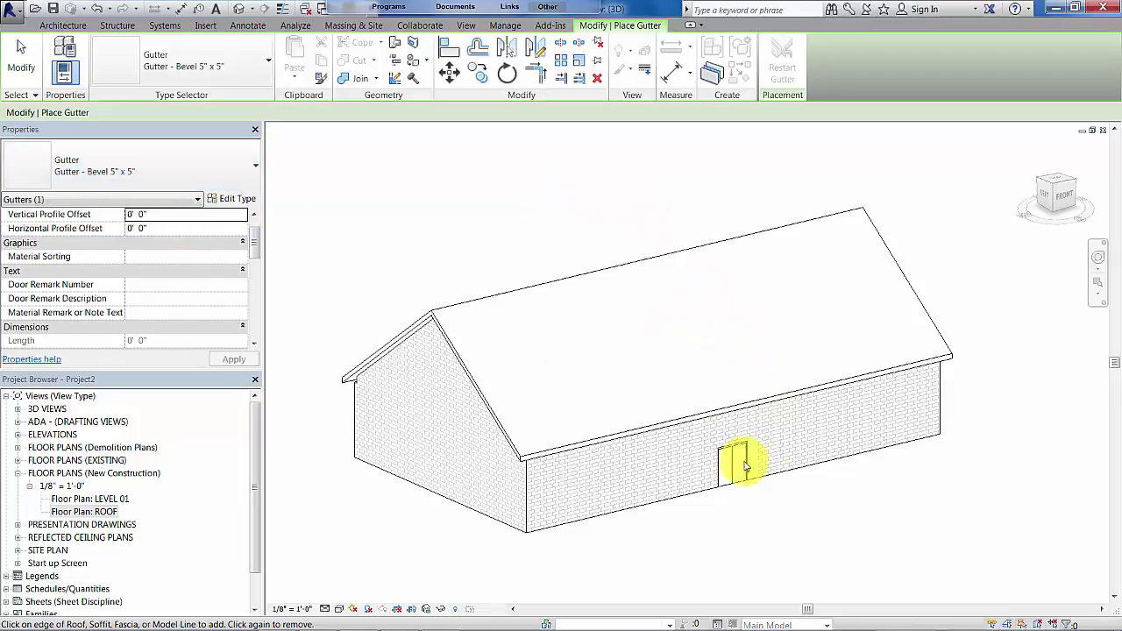
pyautogui.click(783, 401)
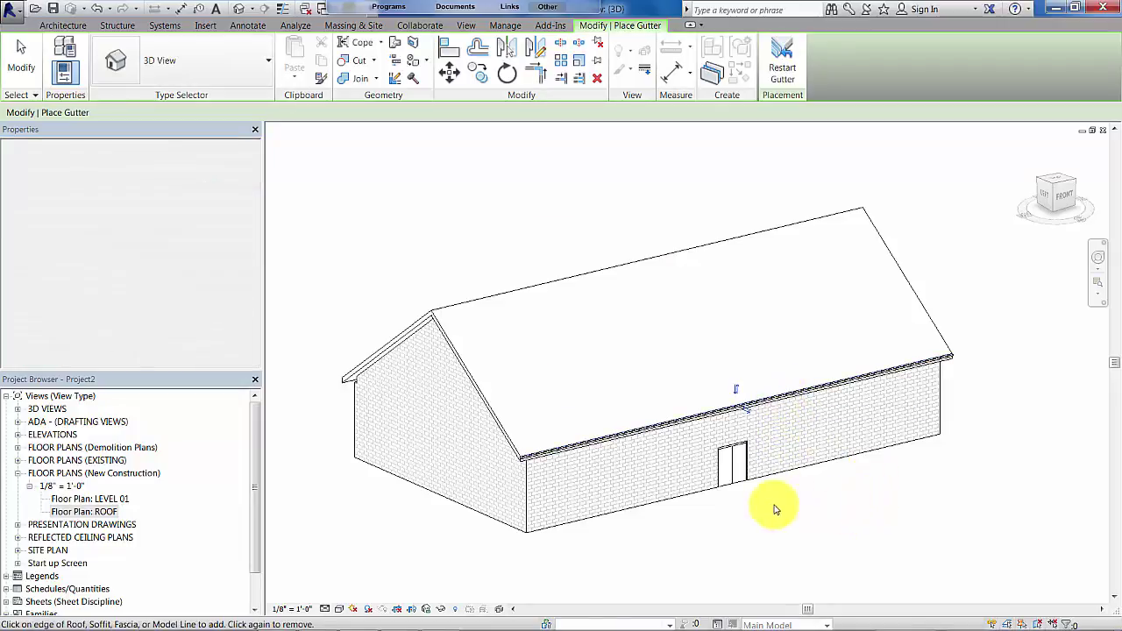
pyautogui.press('Escape')
pyautogui.scroll(5, 519, 474)
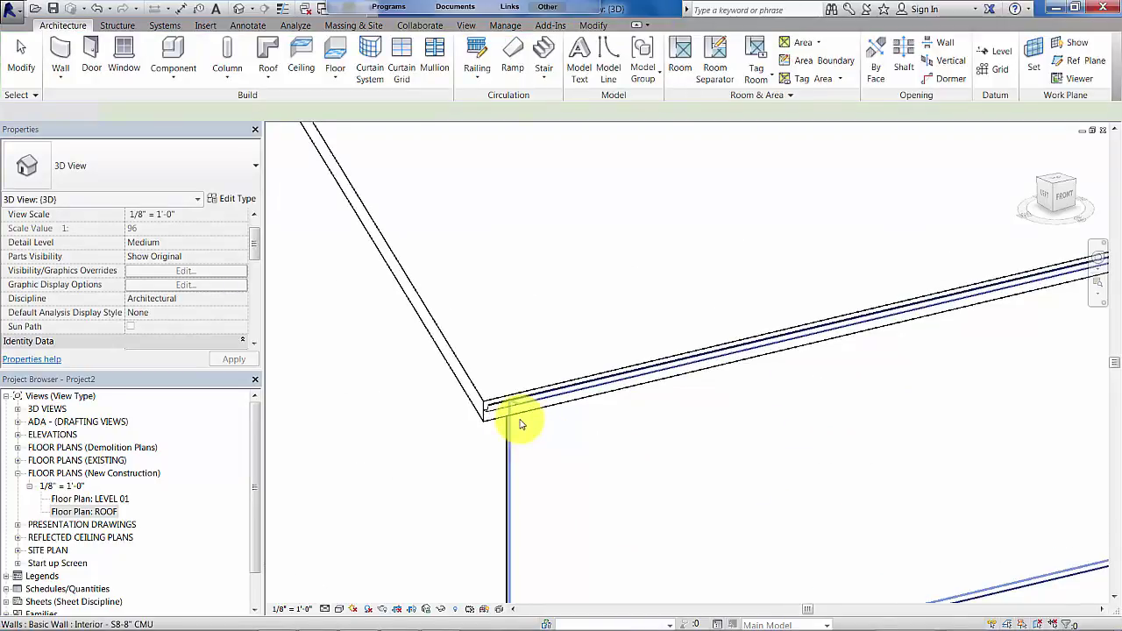
pyautogui.scroll(2, 518, 421)
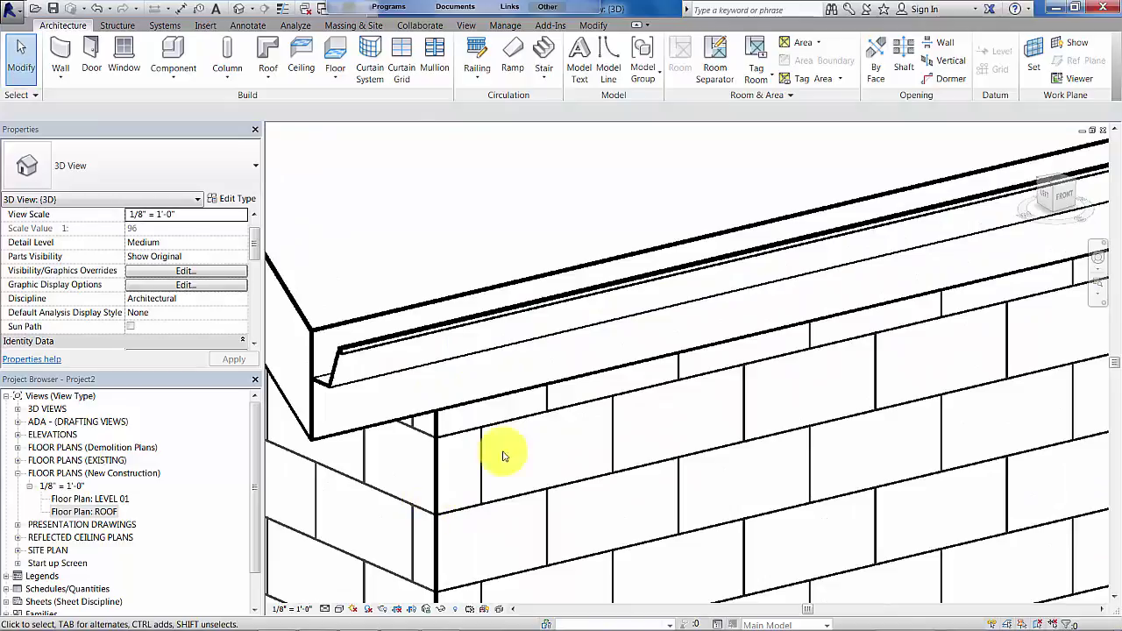
pyautogui.scroll(-5, 586, 432)
pyautogui.scroll(-4, 589, 432)
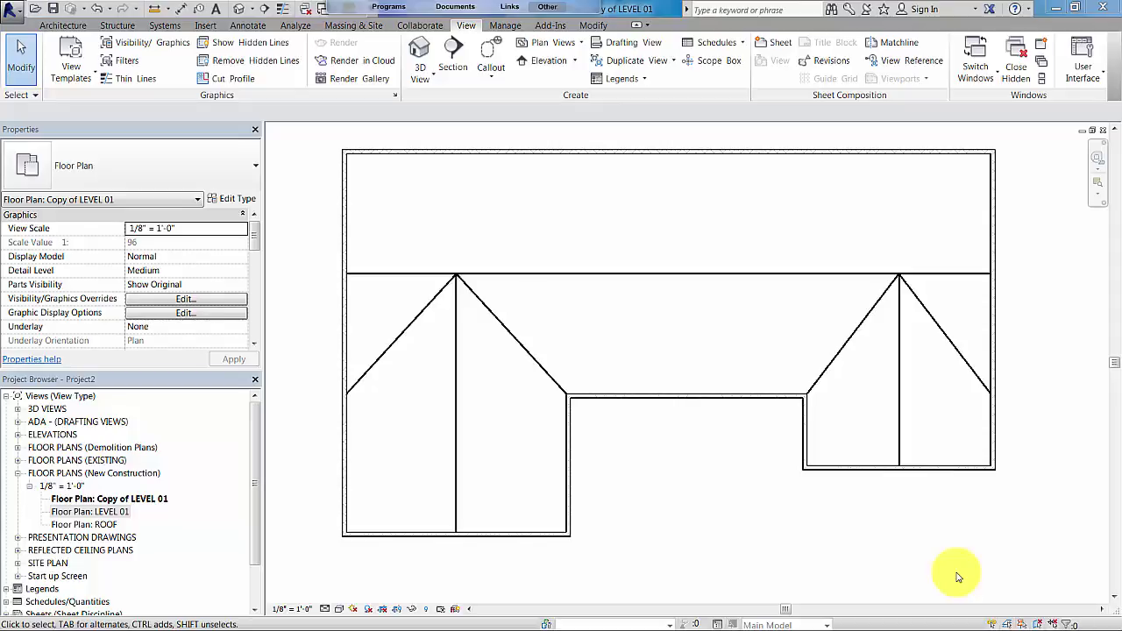
# Step: Open the ROOF floor plan of the building with the two unequal wings
pyautogui.doubleClick(98, 525)
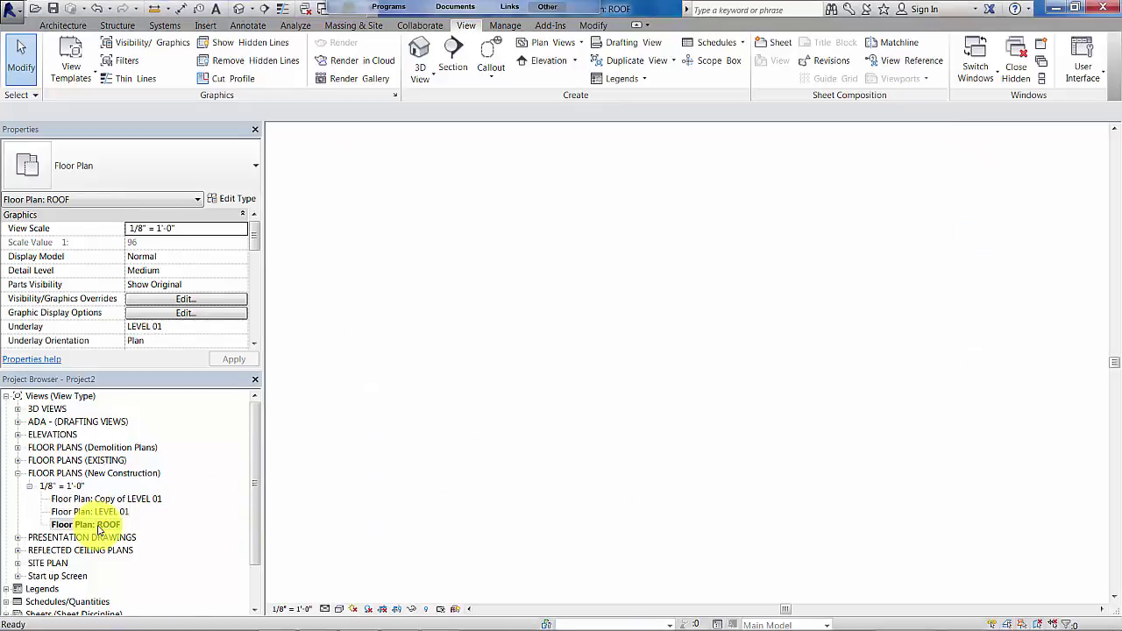
pyautogui.scroll(1, 568, 302)
pyautogui.moveTo(567, 303); pyautogui.dragTo(627, 321, button='middle')
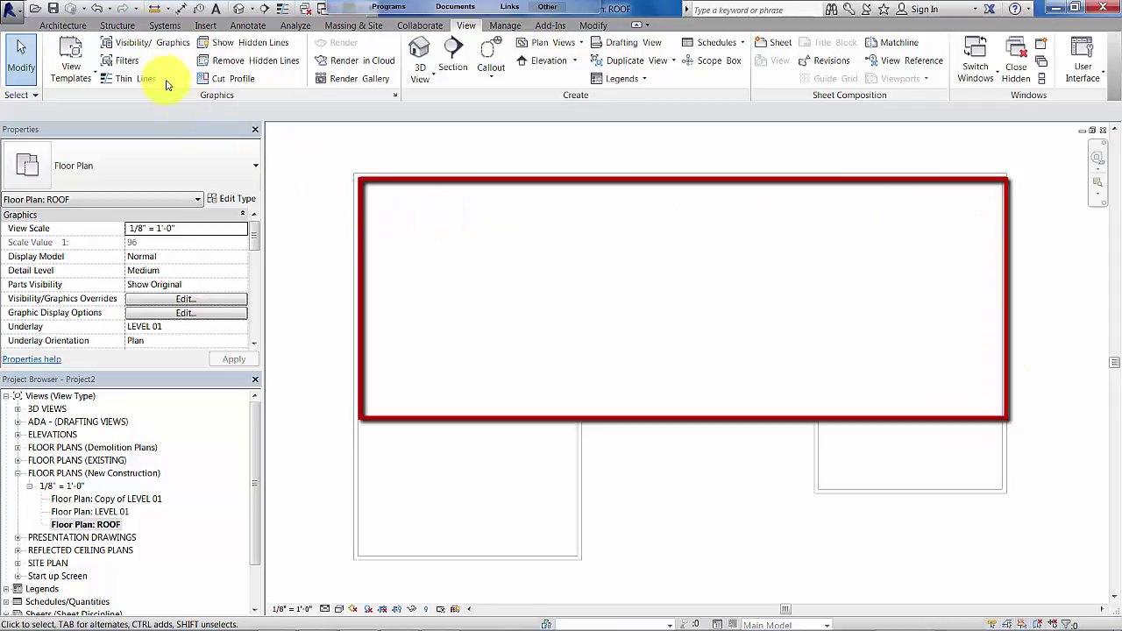
# Step: Sketch a rectangular roof footprint about 36'-9" deep over the main body, extending its right edge to the right wall's outer face; skip saving the project
pyautogui.click(63, 26)
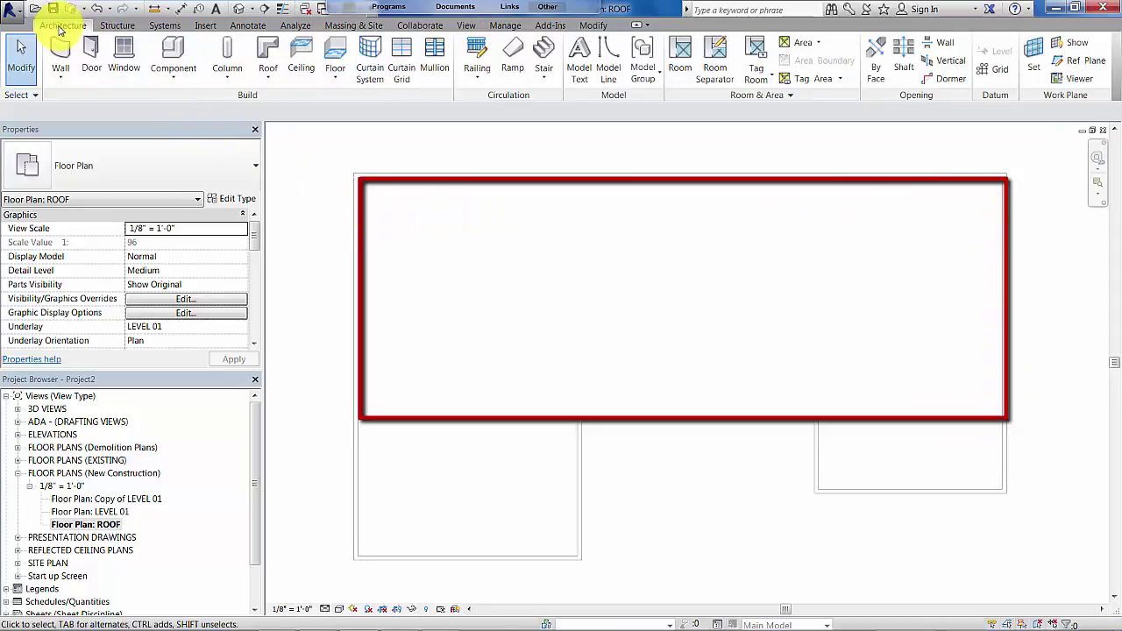
pyautogui.click(262, 52)
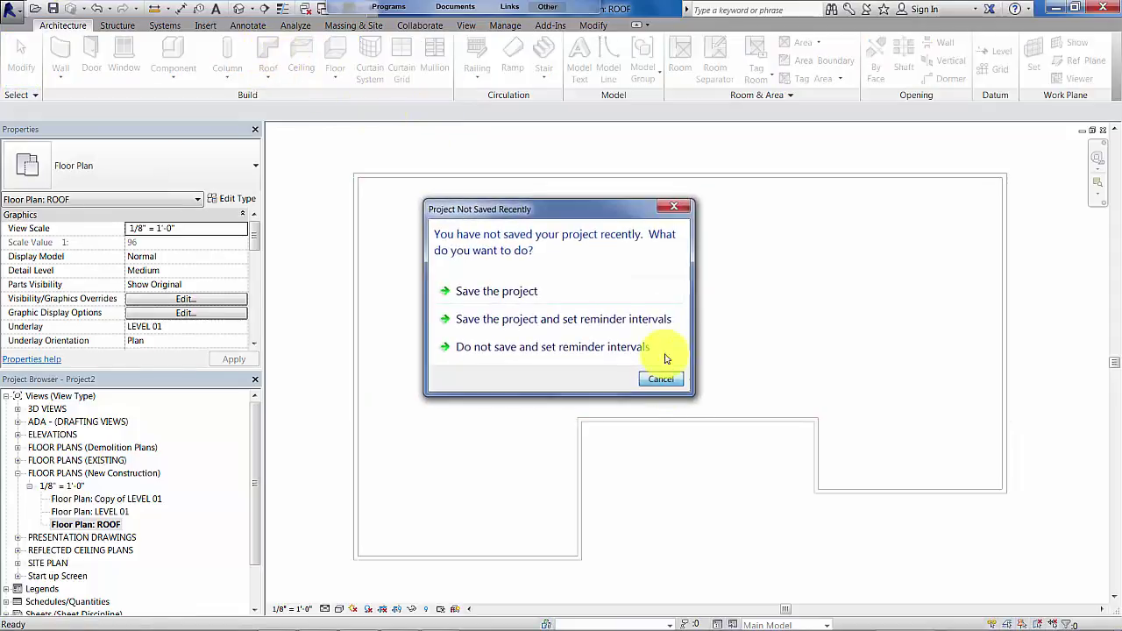
pyautogui.click(661, 379)
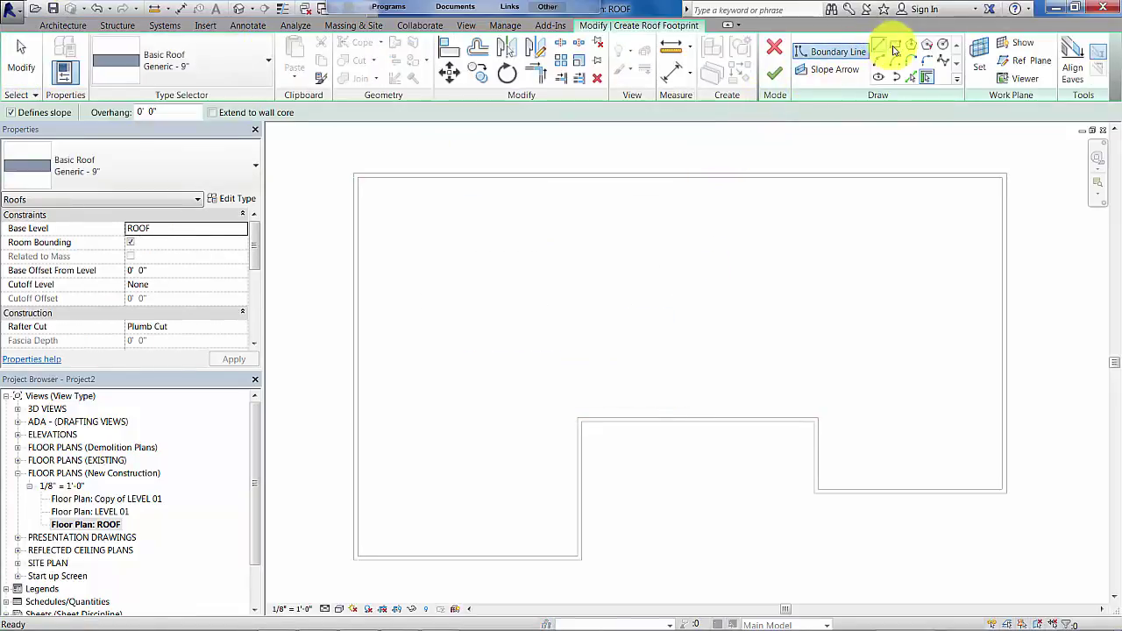
pyautogui.click(895, 45)
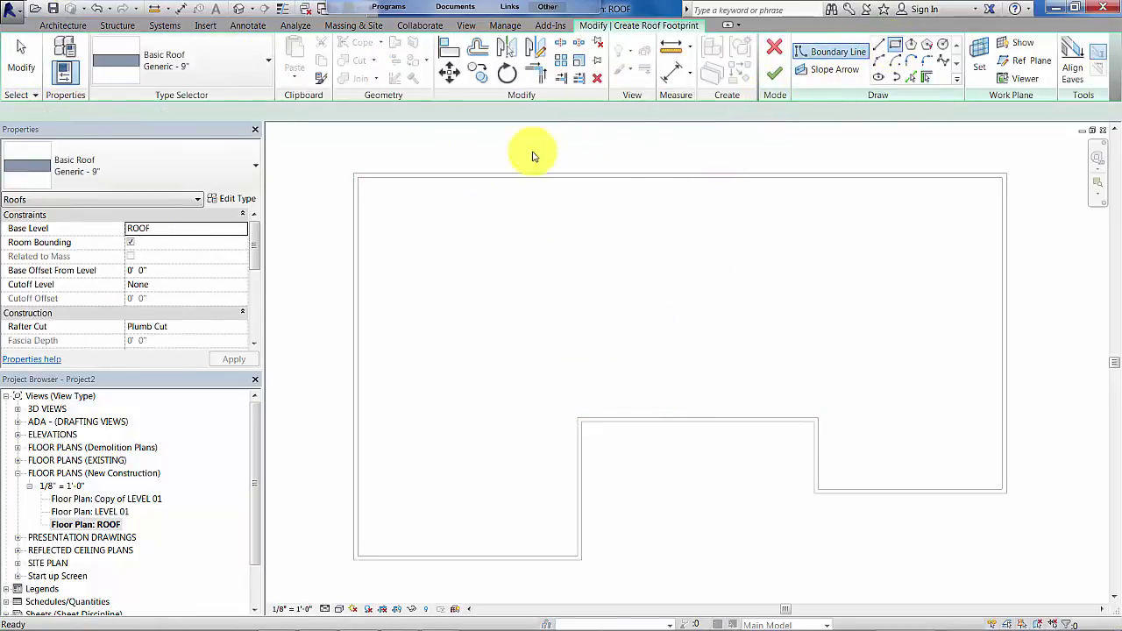
pyautogui.click(354, 173)
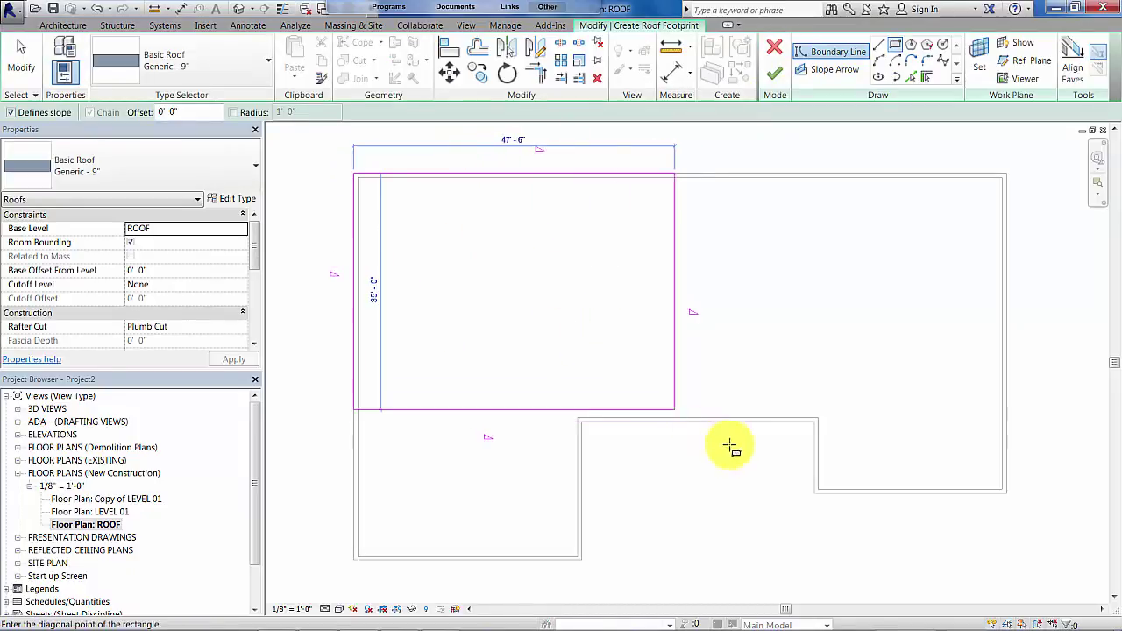
pyautogui.click(752, 424)
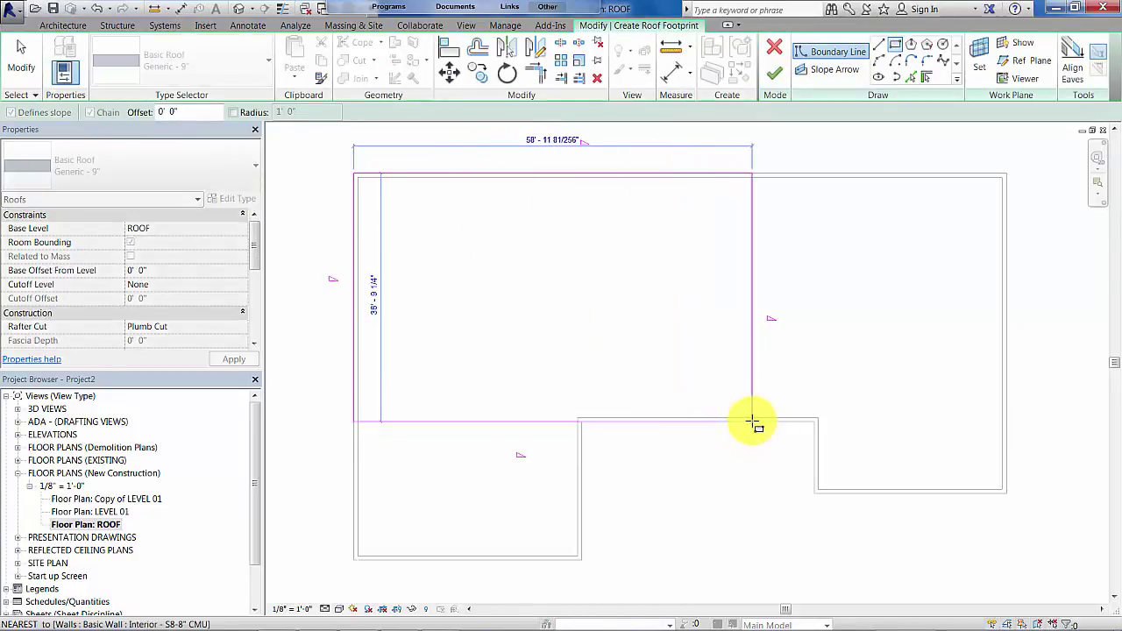
pyautogui.press('Escape')
pyautogui.press('Escape')
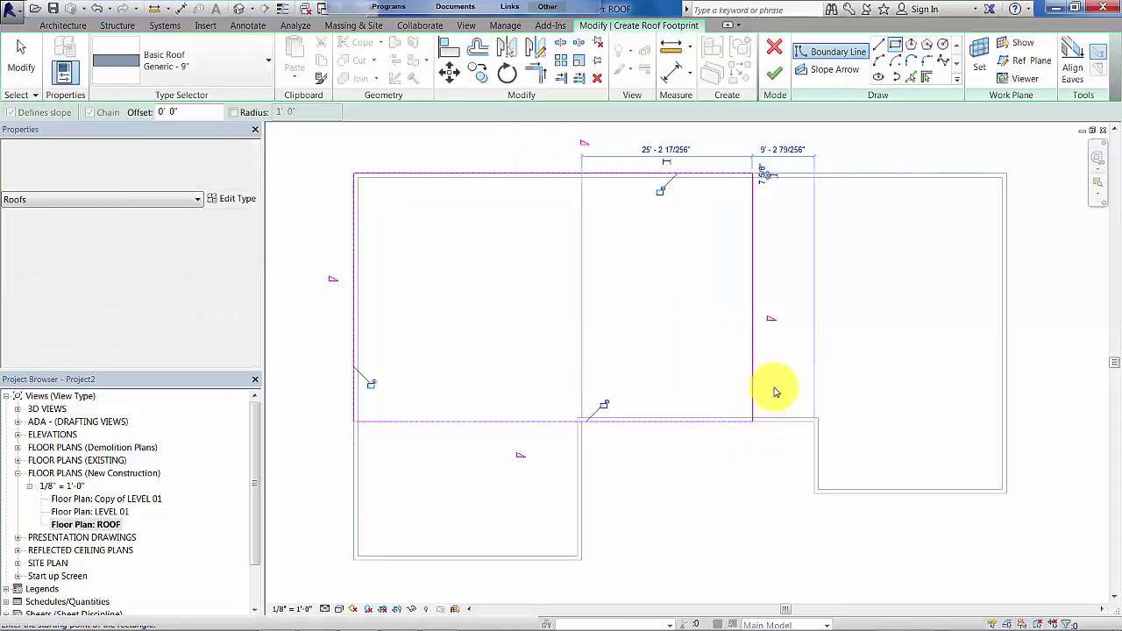
pyautogui.click(753, 257)
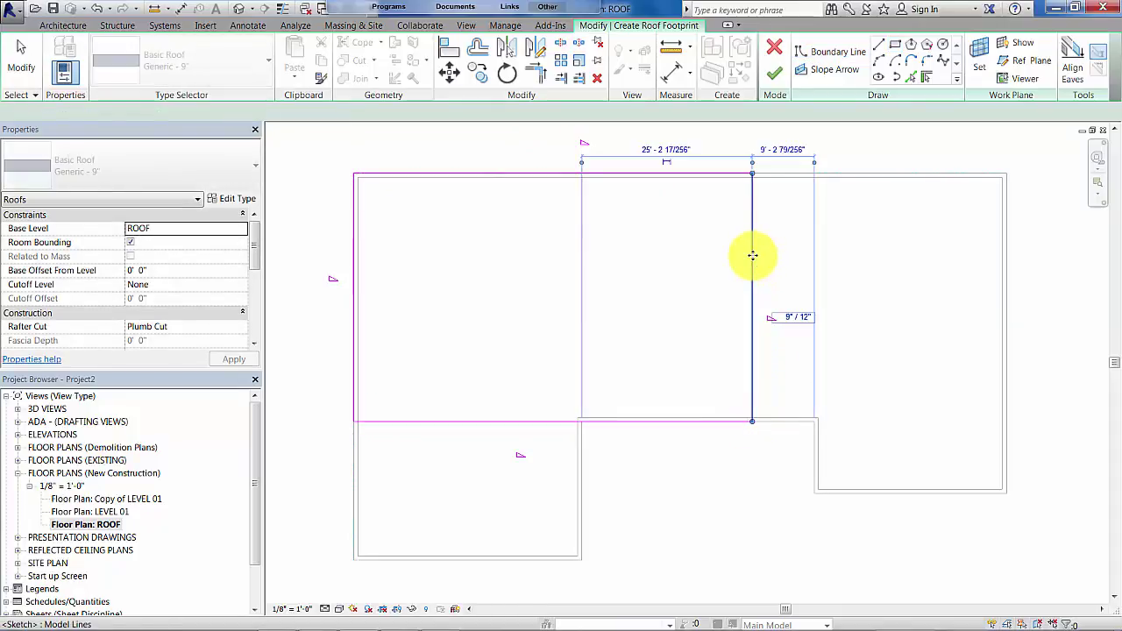
pyautogui.moveTo(752, 255)
pyautogui.mouseDown()
pyautogui.moveTo(1009, 283)
pyautogui.moveTo(1016, 262)
pyautogui.mouseUp()
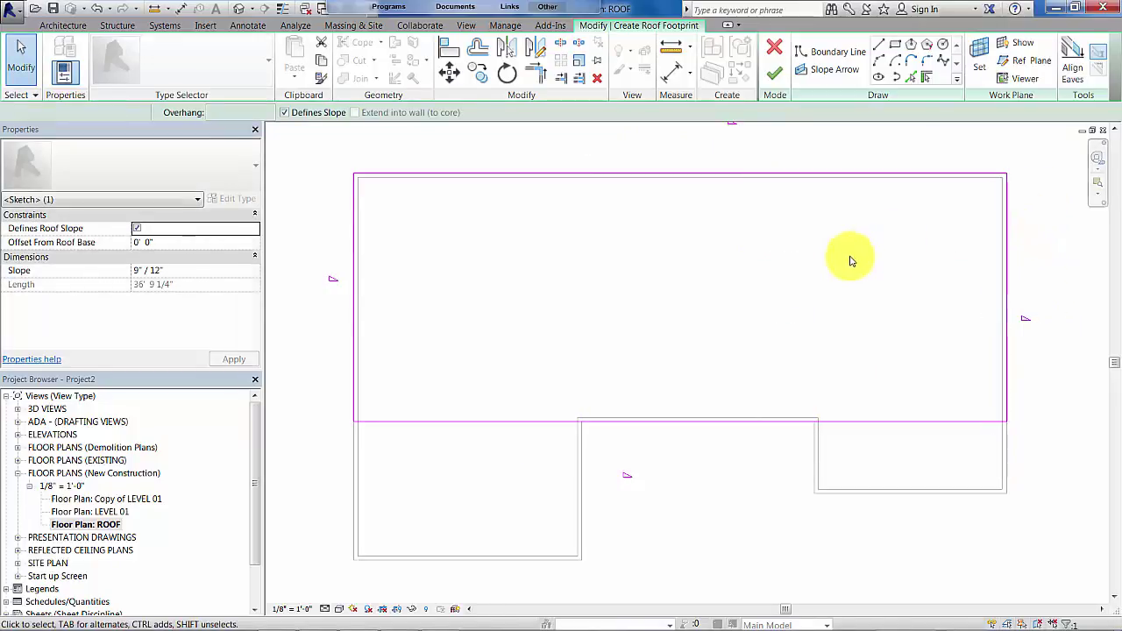
# Step: Turn off slope definition for the left and right edges of the main roof footprint and check the front edge's slope
pyautogui.click(1041, 233)
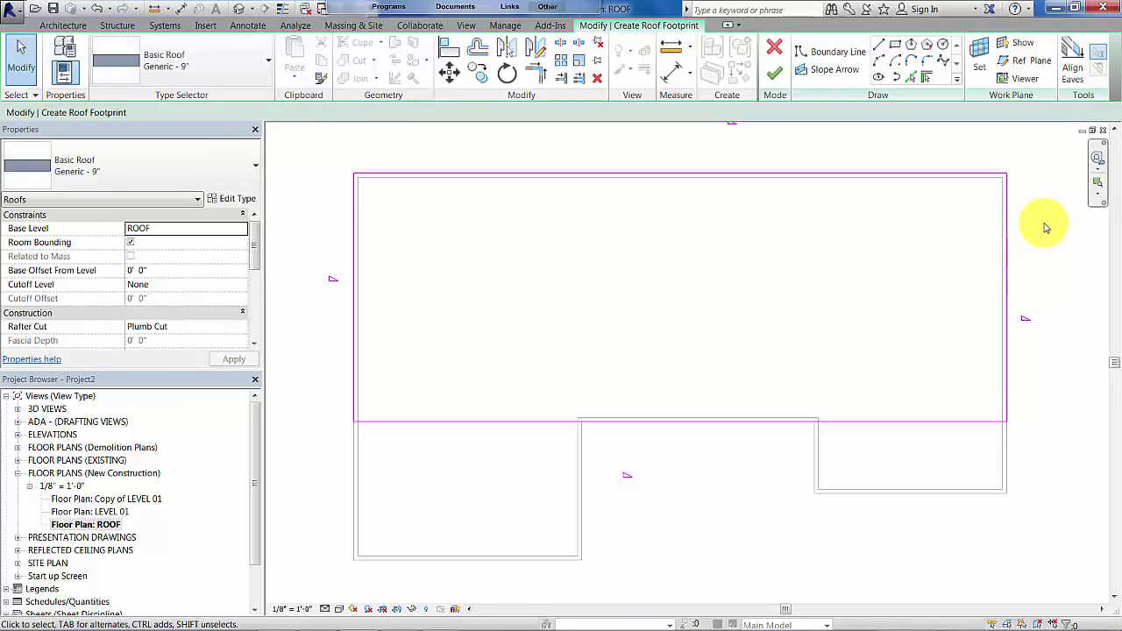
pyautogui.moveTo(1049, 216)
pyautogui.mouseDown()
pyautogui.moveTo(935, 251)
pyautogui.moveTo(531, 268)
pyautogui.moveTo(341, 251)
pyautogui.mouseUp()
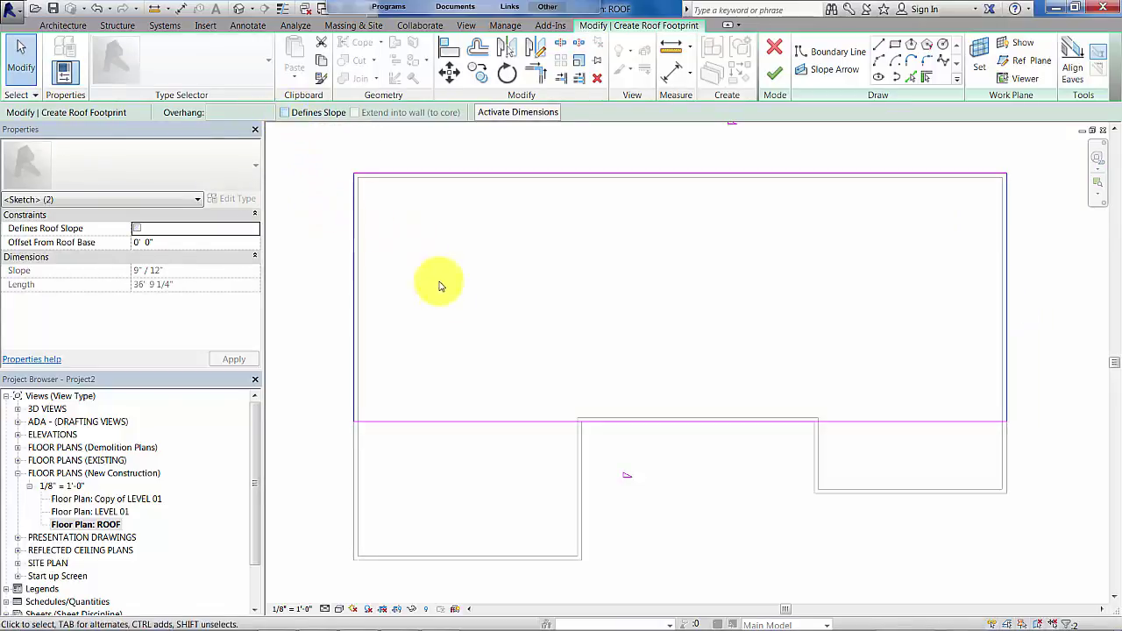
pyautogui.click(704, 458)
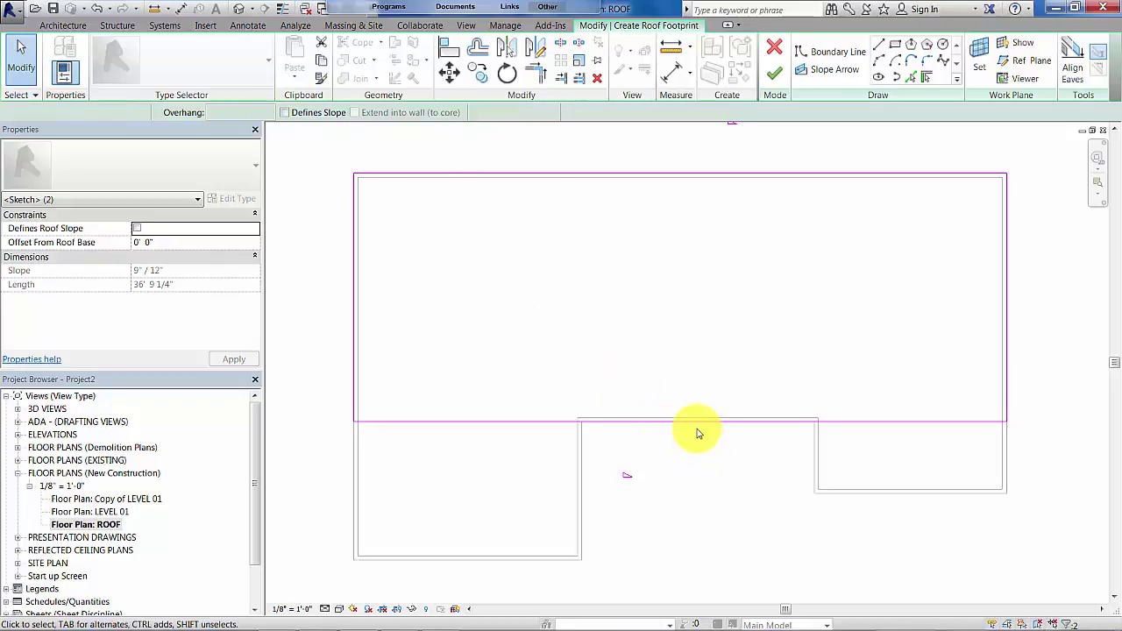
pyautogui.click(696, 423)
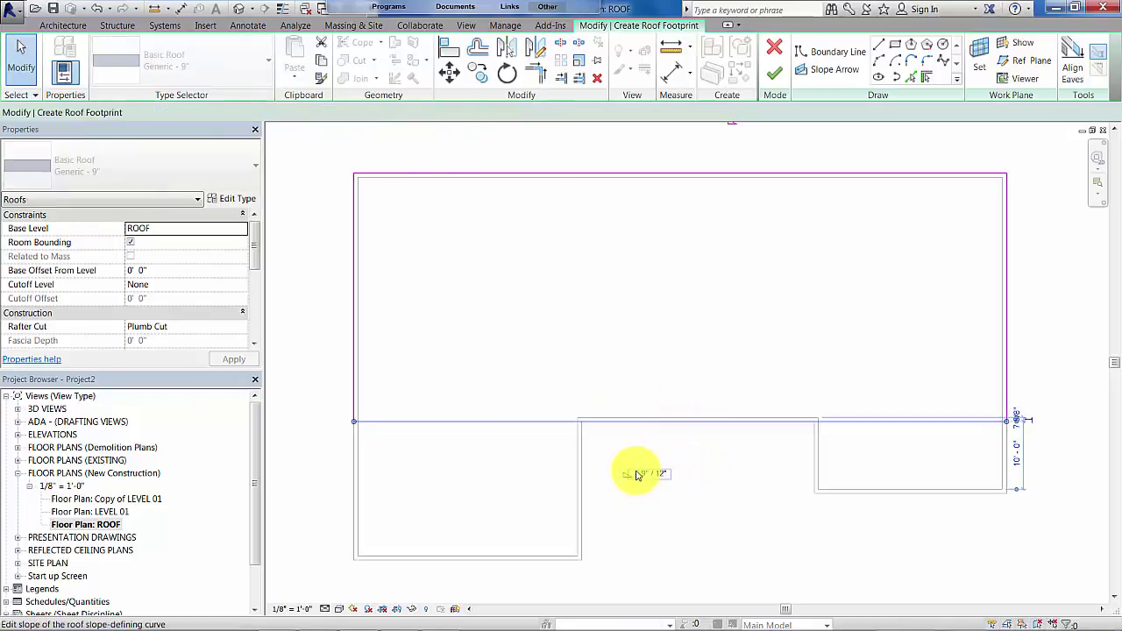
pyautogui.click(727, 449)
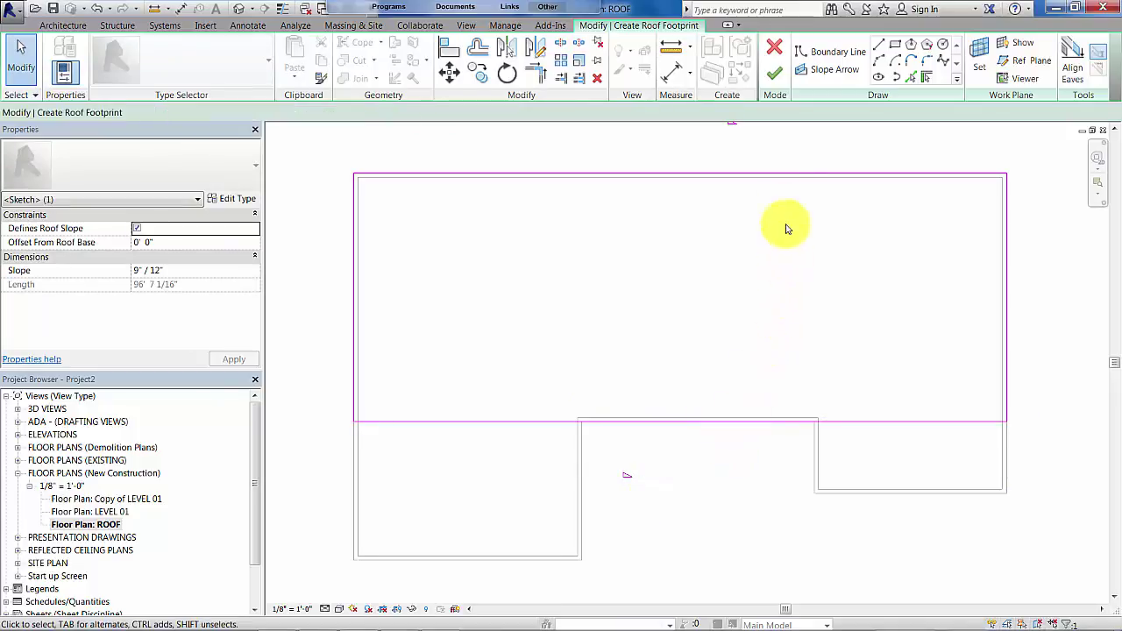
# Step: Finish the main roof footprint without attaching the highlighted walls to the roof, and deselect the roof
pyautogui.click(773, 79)
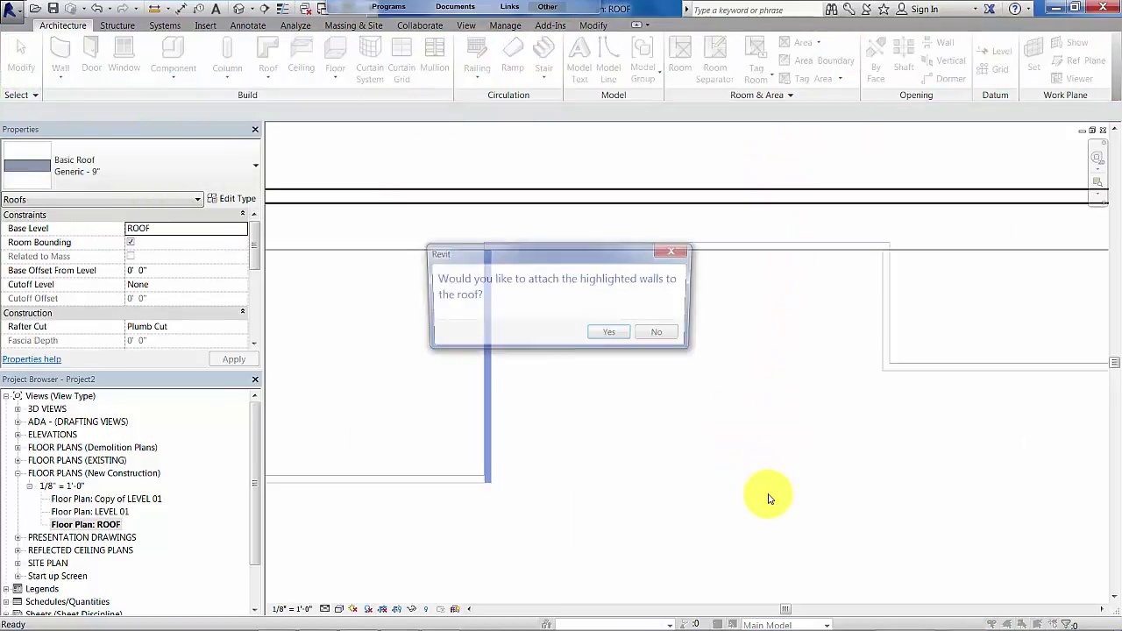
pyautogui.click(663, 338)
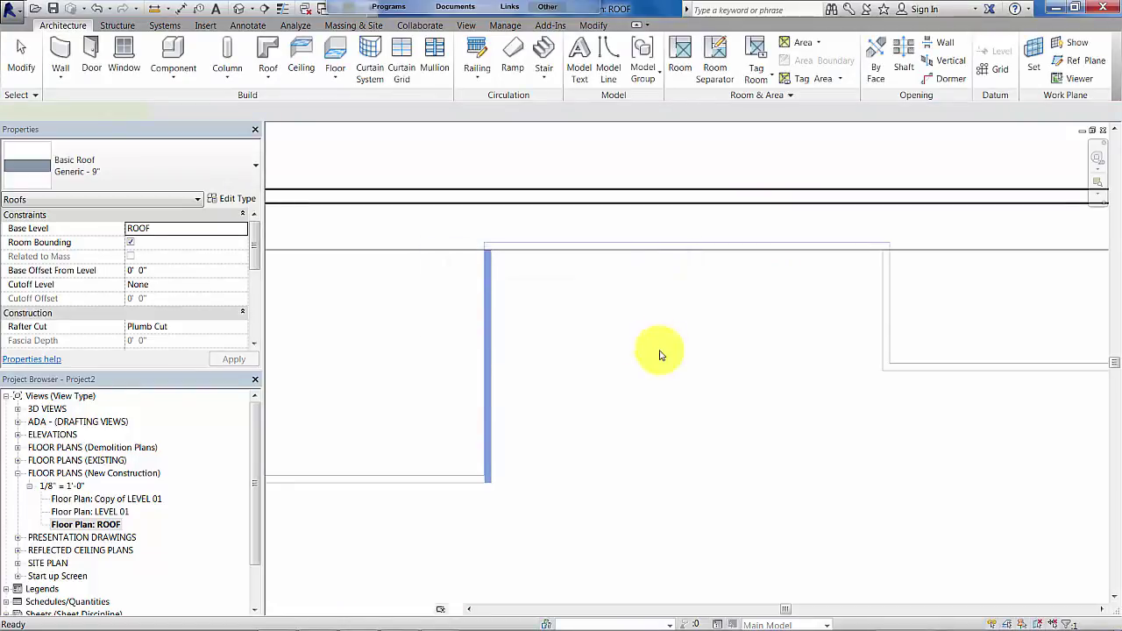
pyautogui.click(674, 487)
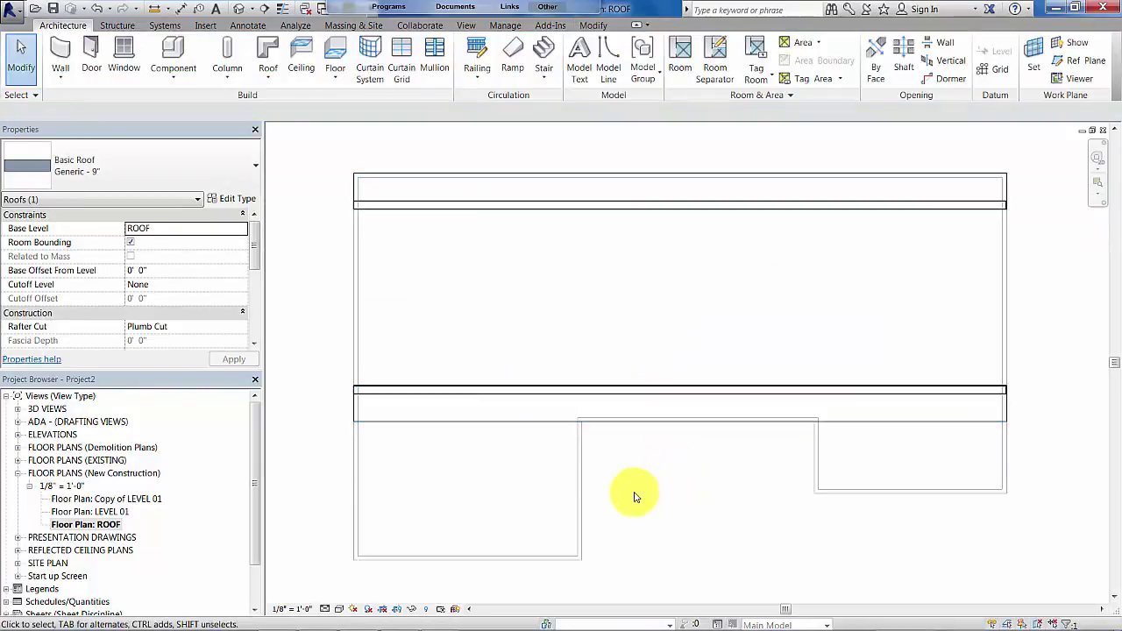
# Step: Examine the main gable roof over the building in plan and in the 3D view
pyautogui.scroll(2, 676, 415)
pyautogui.scroll(2, 471, 380)
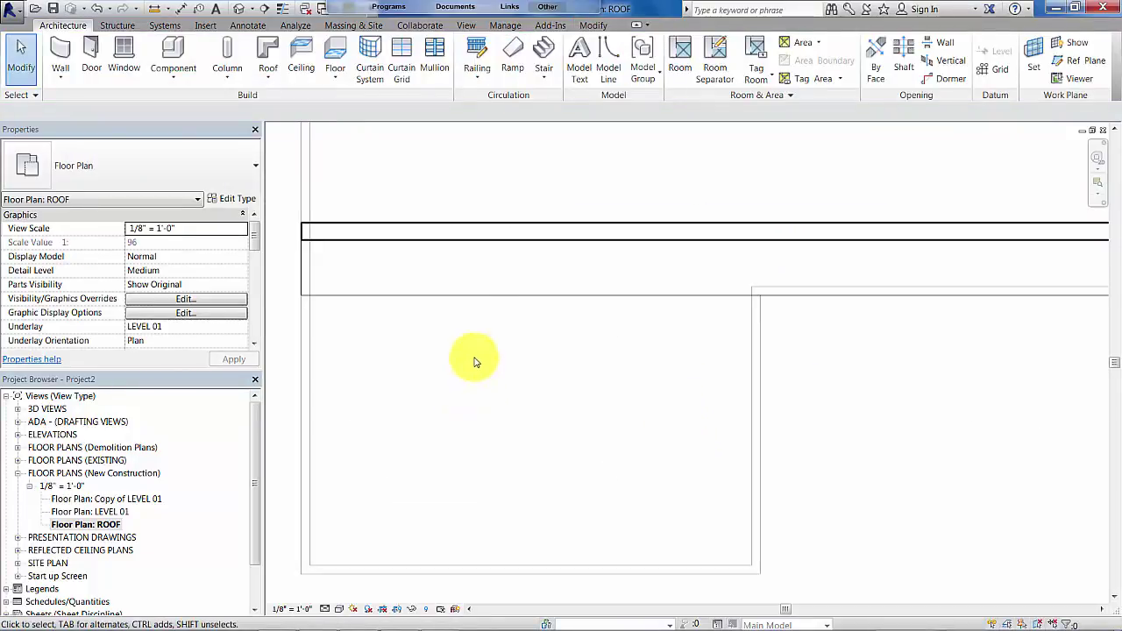
pyautogui.scroll(1, 467, 333)
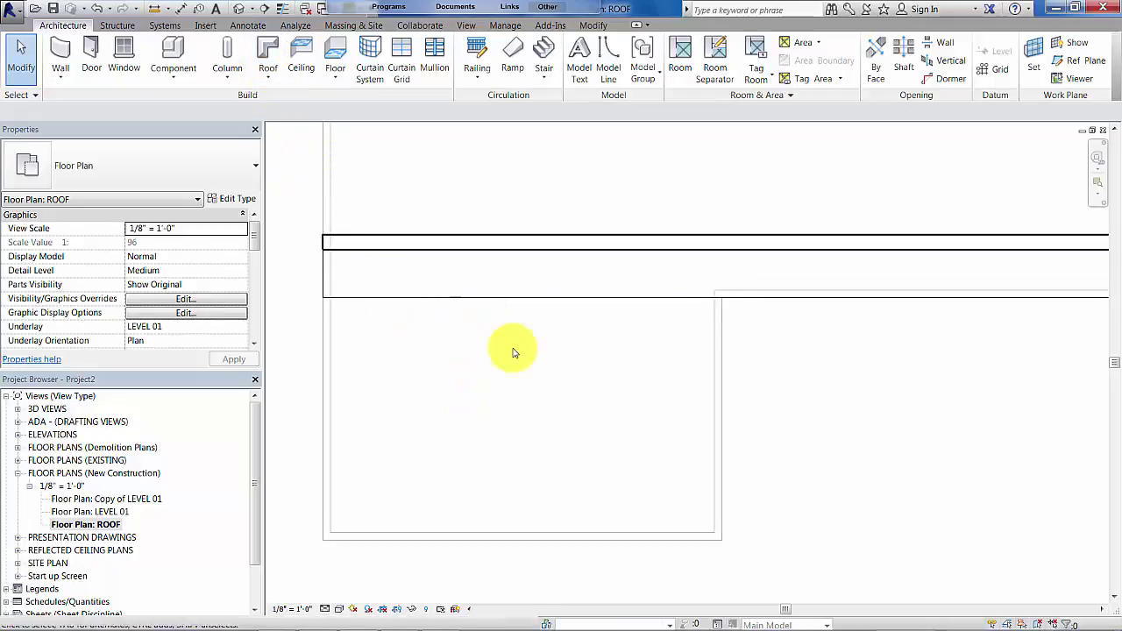
pyautogui.scroll(-4, 535, 355)
pyautogui.scroll(1, 637, 416)
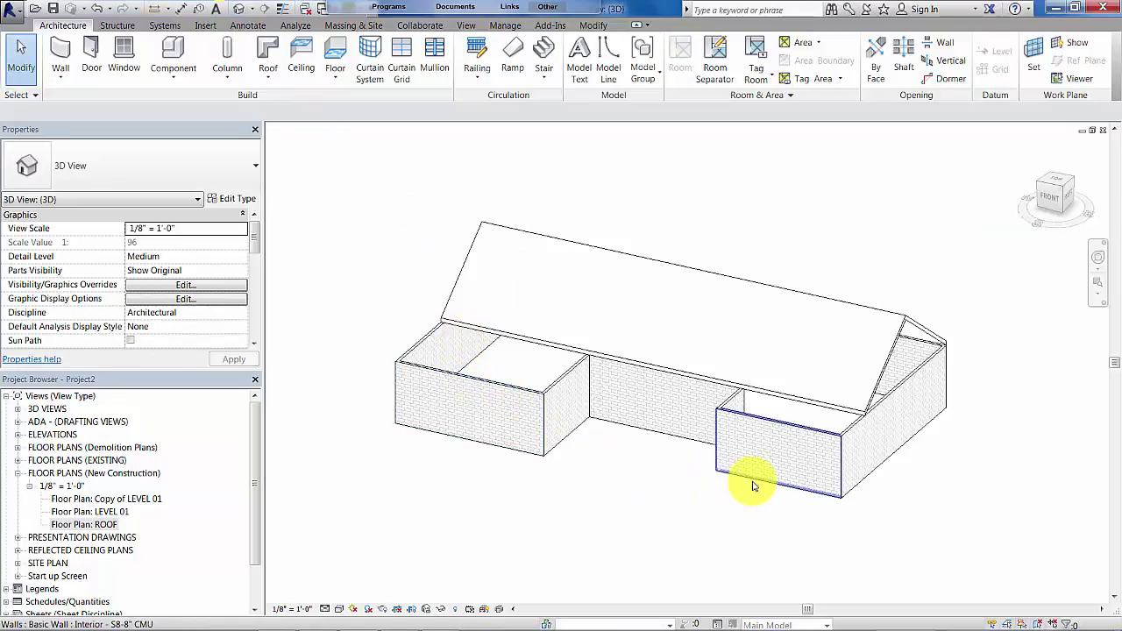
pyautogui.moveTo(760, 483)
pyautogui.keyDown('shift'); pyautogui.mouseDown(button='middle')
pyautogui.moveTo(696, 511)
pyautogui.moveTo(556, 518)
pyautogui.moveTo(476, 506)
pyautogui.moveTo(666, 517)
pyautogui.moveTo(777, 488)
pyautogui.moveTo(751, 499)
pyautogui.mouseUp(button='middle'); pyautogui.keyUp('shift')
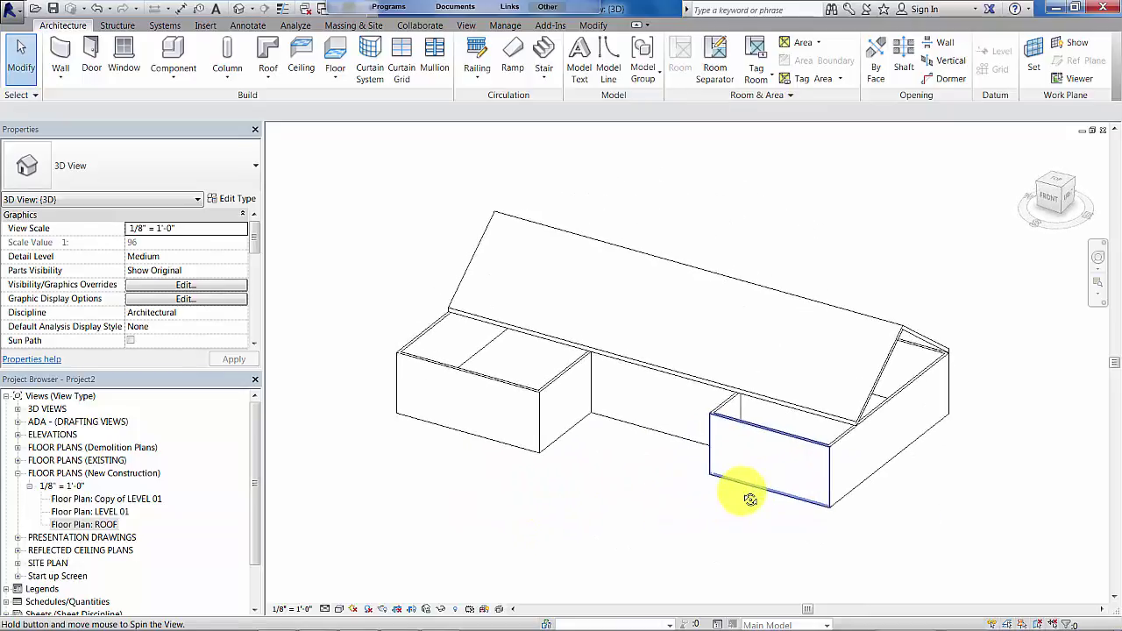
# Step: In the ROOF floor plan, sketch a rectangular roof footprint about 33'-9" by 20'-6" over the left wing, starting at the main roof's front edge
pyautogui.doubleClick(105, 524)
pyautogui.scroll(4, 398, 464)
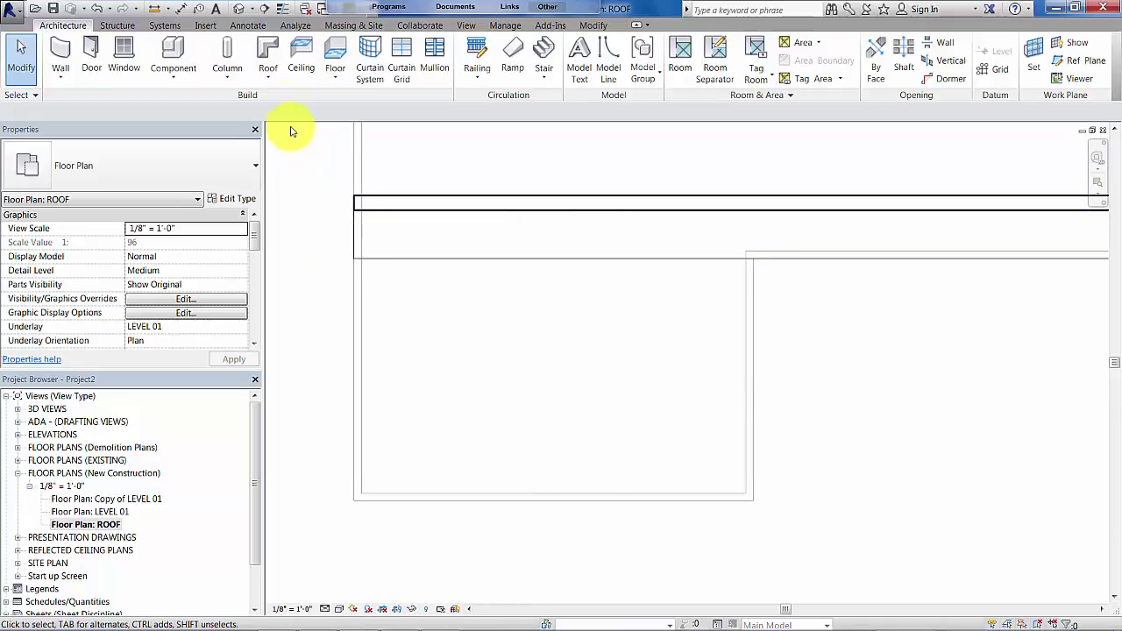
pyautogui.click(268, 54)
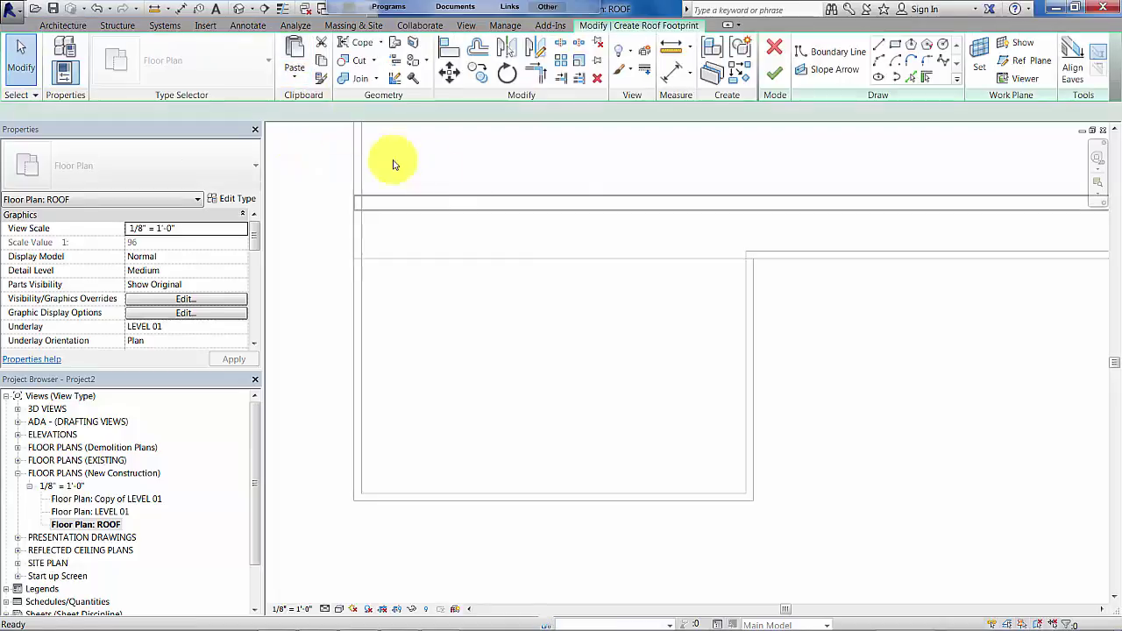
pyautogui.click(896, 46)
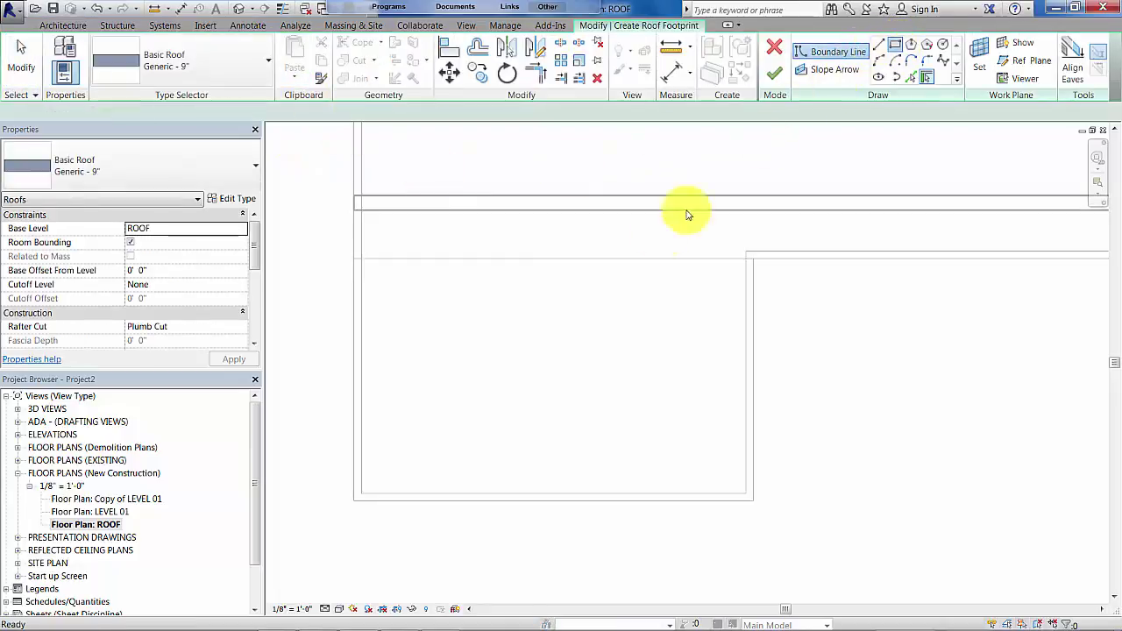
pyautogui.click(353, 259)
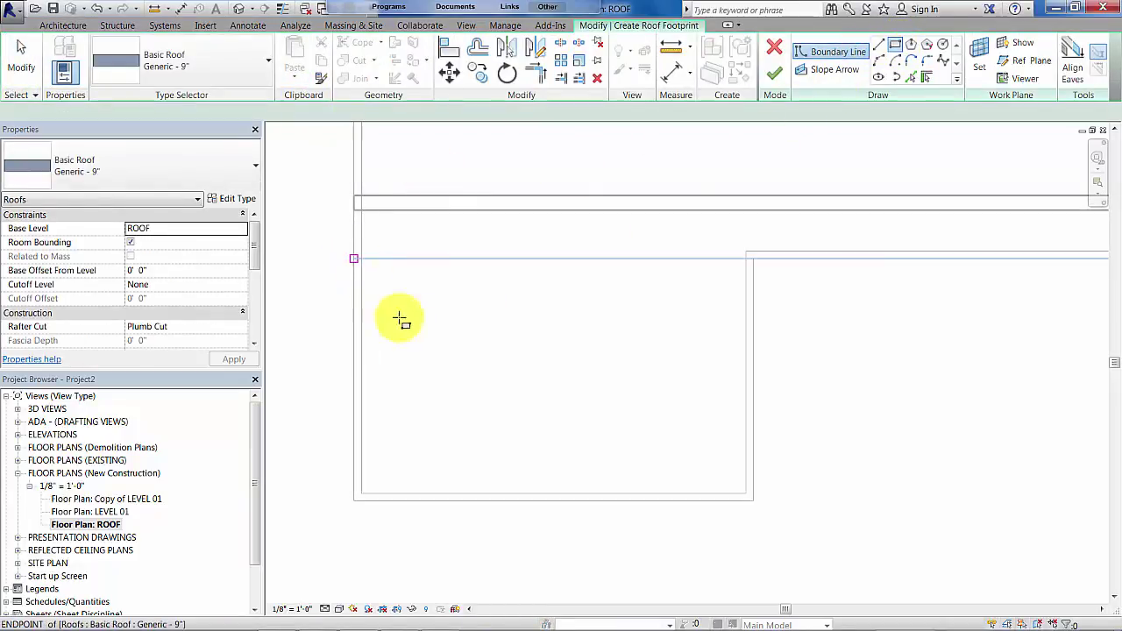
pyautogui.click(754, 501)
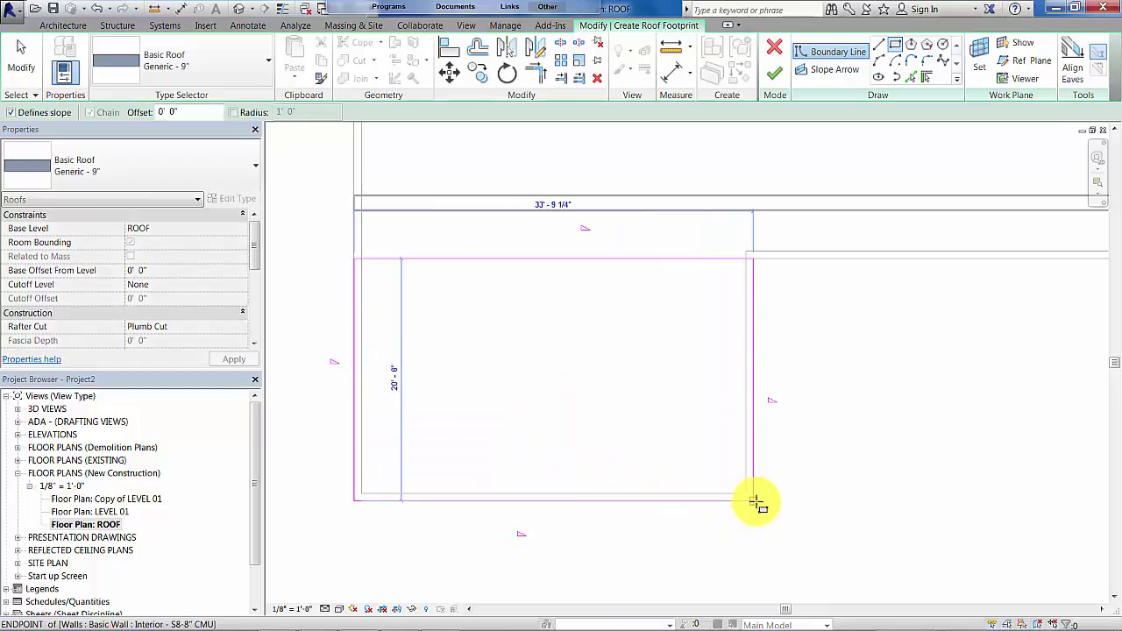
pyautogui.press('Escape')
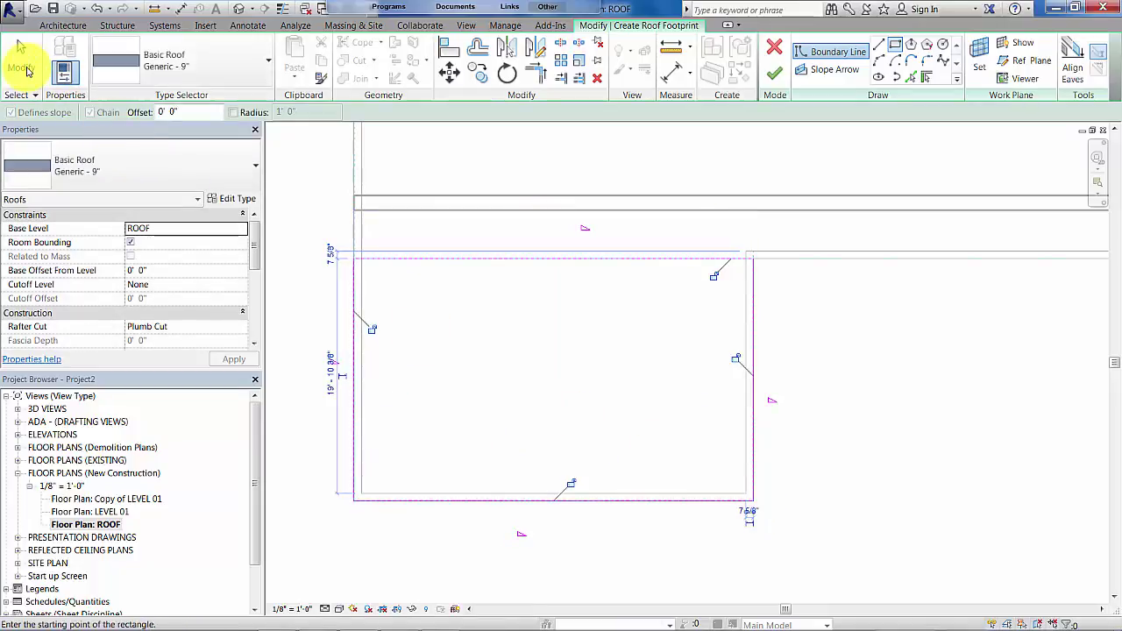
pyautogui.press('Escape')
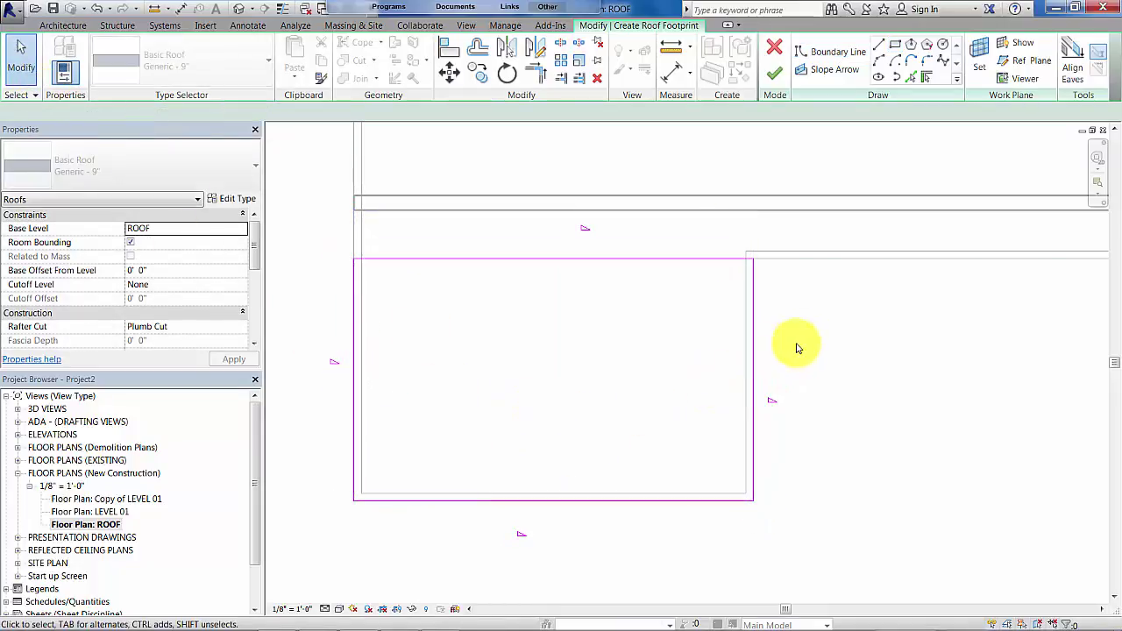
# Step: Turn off slope definition for the front and back edges of the left wing's roof footprint
pyautogui.moveTo(799, 335)
pyautogui.mouseDown()
pyautogui.moveTo(567, 381)
pyautogui.moveTo(301, 409)
pyautogui.mouseUp()
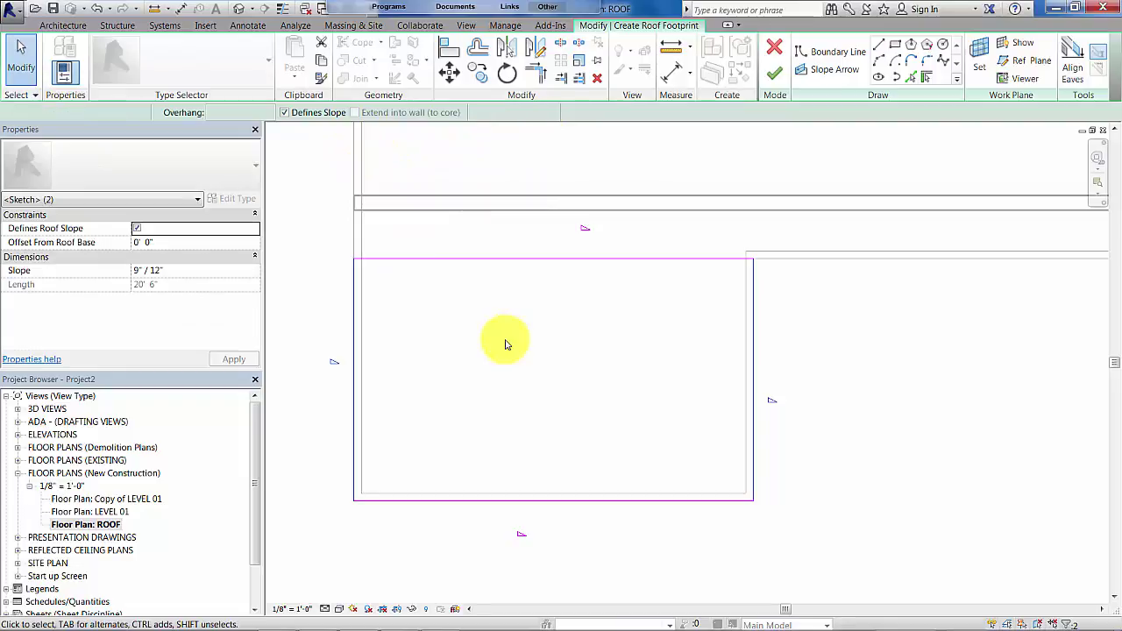
pyautogui.moveTo(640, 220)
pyautogui.mouseDown()
pyautogui.moveTo(614, 326)
pyautogui.moveTo(533, 532)
pyautogui.mouseUp()
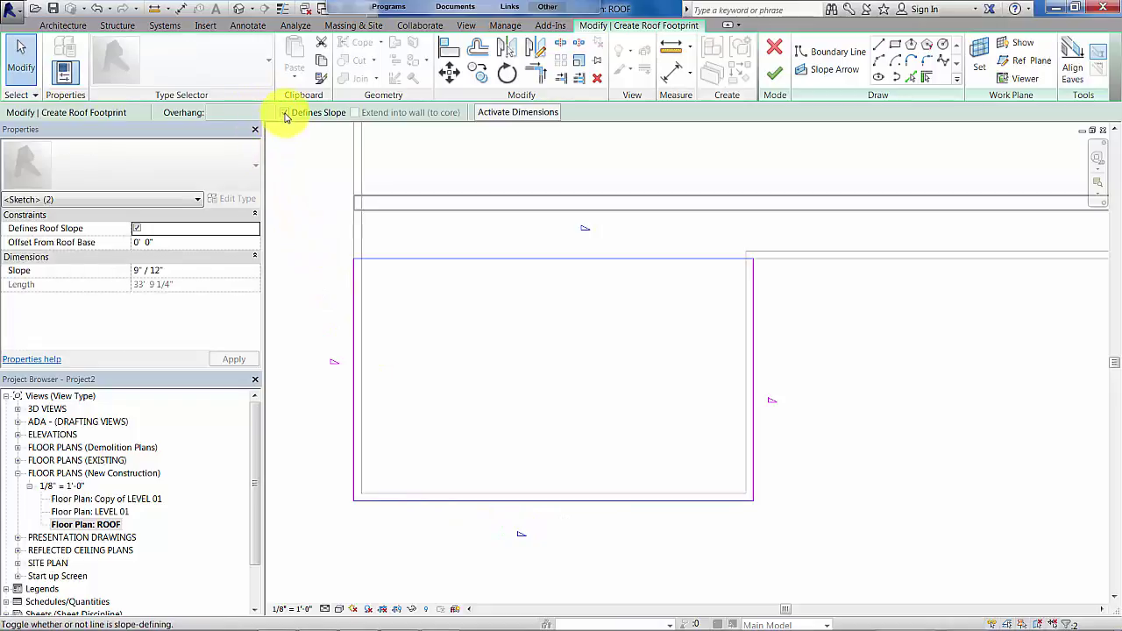
pyautogui.click(285, 114)
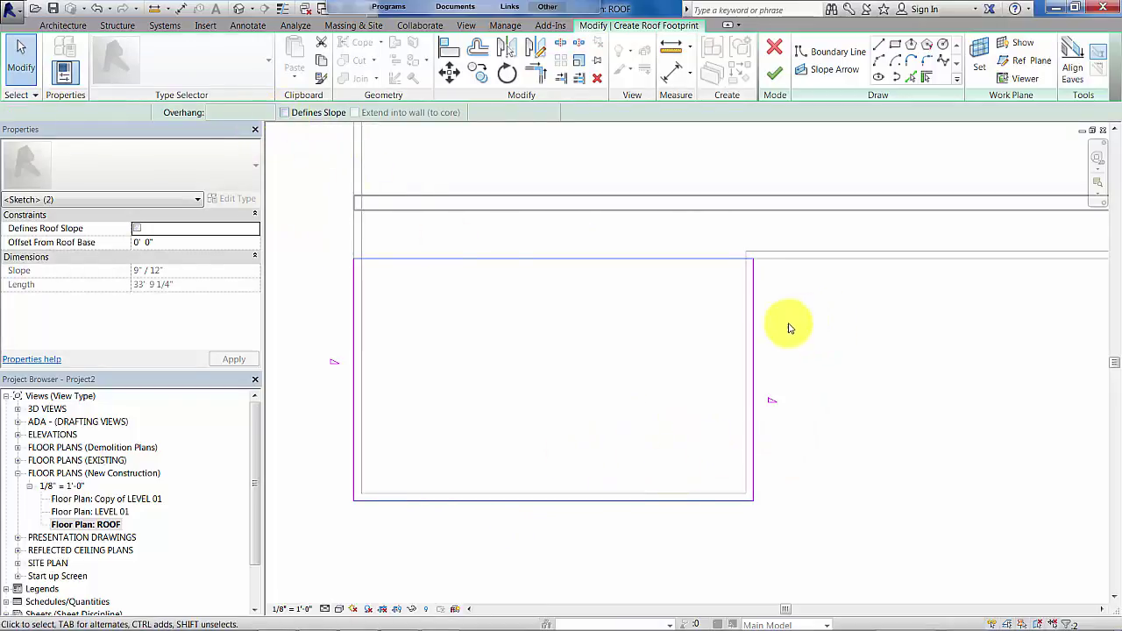
# Step: Set the slope of the left wing footprint's right and left edges to 6" / 12"
pyautogui.click(750, 321)
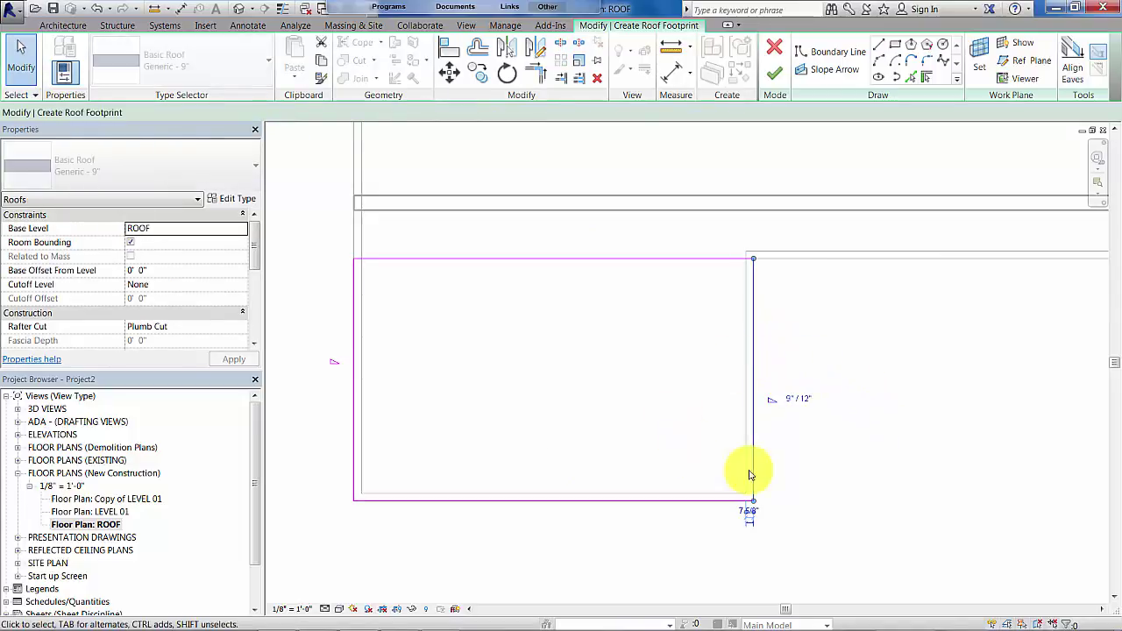
pyautogui.click(789, 403)
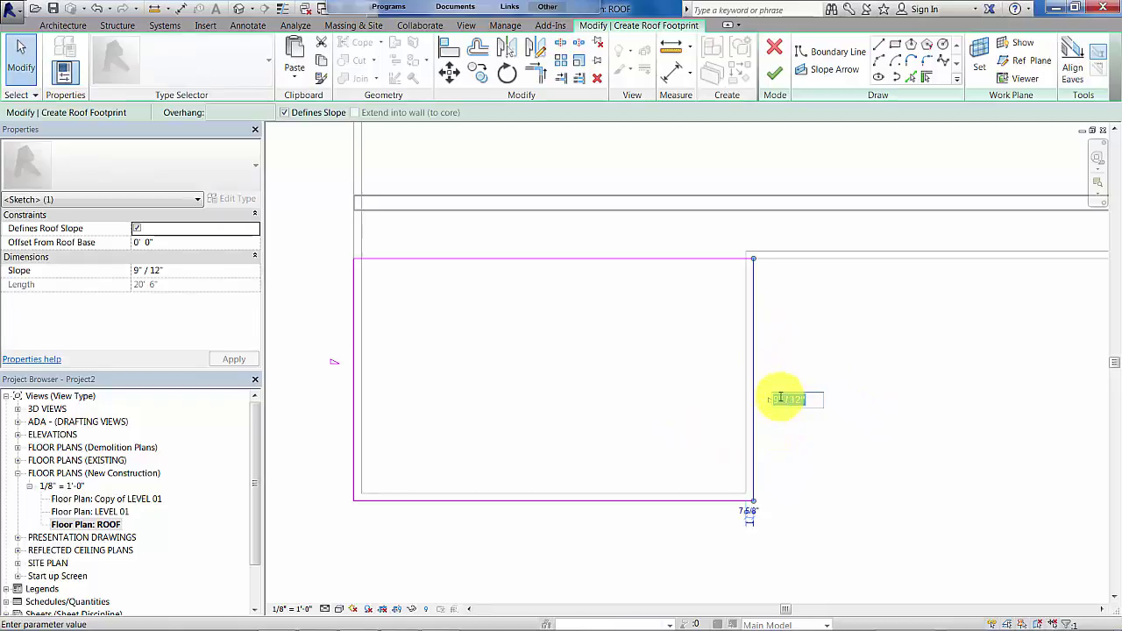
pyautogui.write('6')
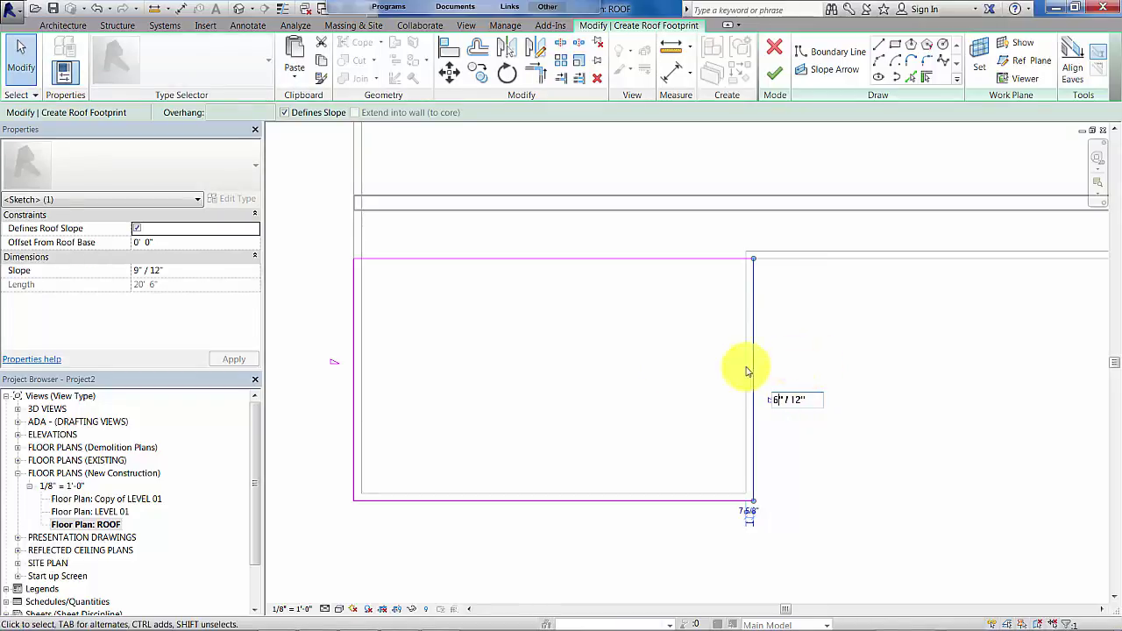
pyautogui.press('Return')
pyautogui.press('Escape')
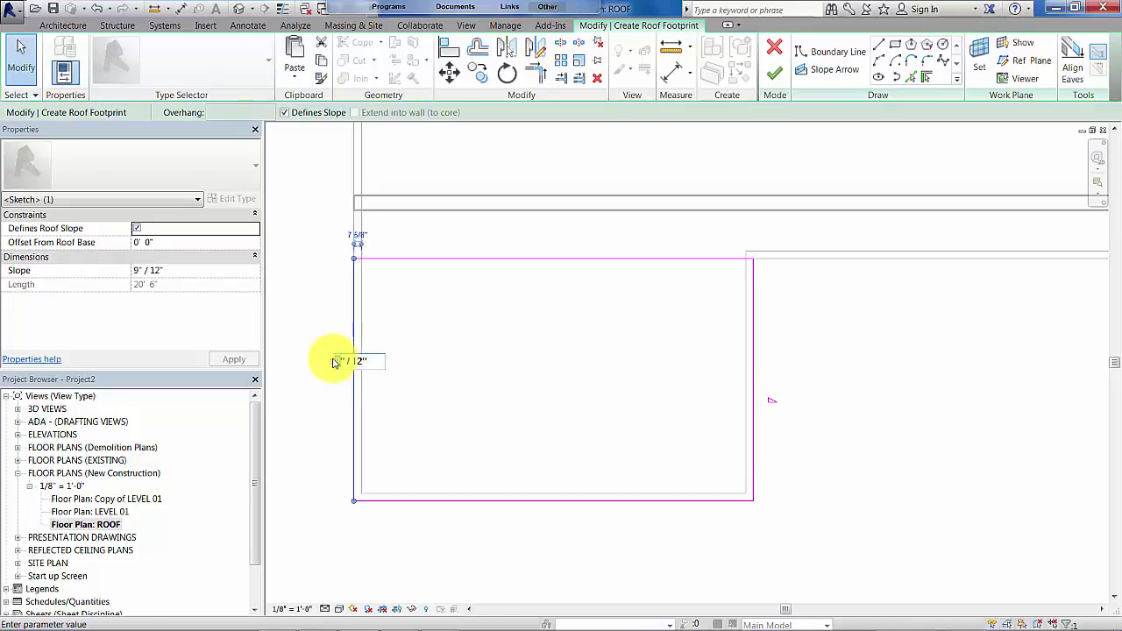
pyautogui.write('6')
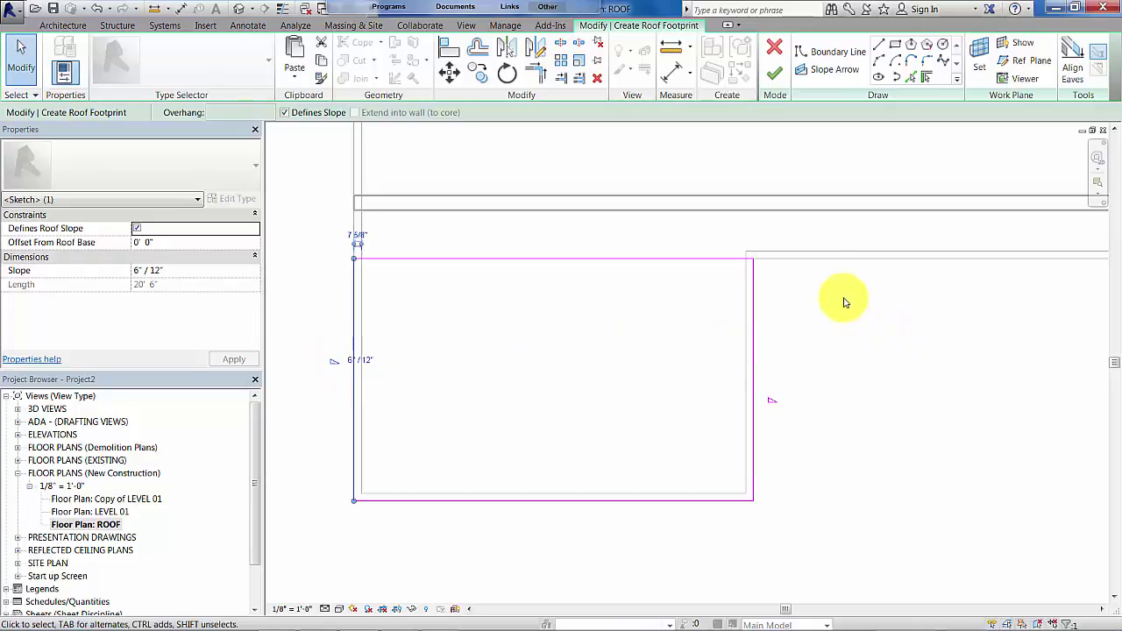
# Step: Finish the left wing's roof without attaching the highlighted walls and view it in 3D
pyautogui.click(771, 74)
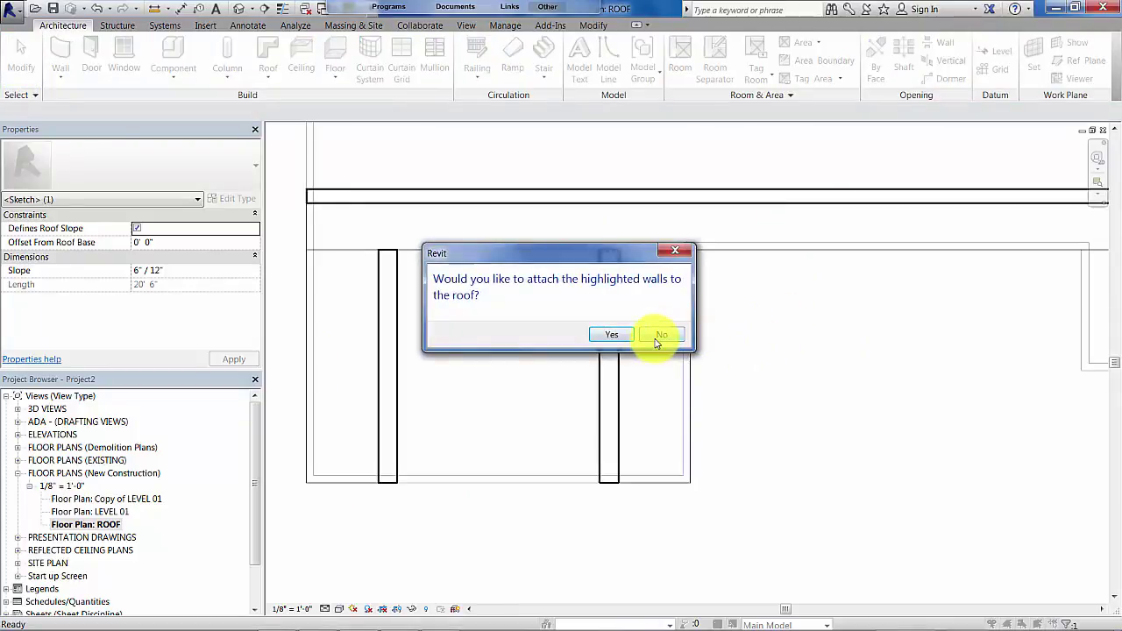
pyautogui.click(656, 340)
pyautogui.scroll(-4, 677, 359)
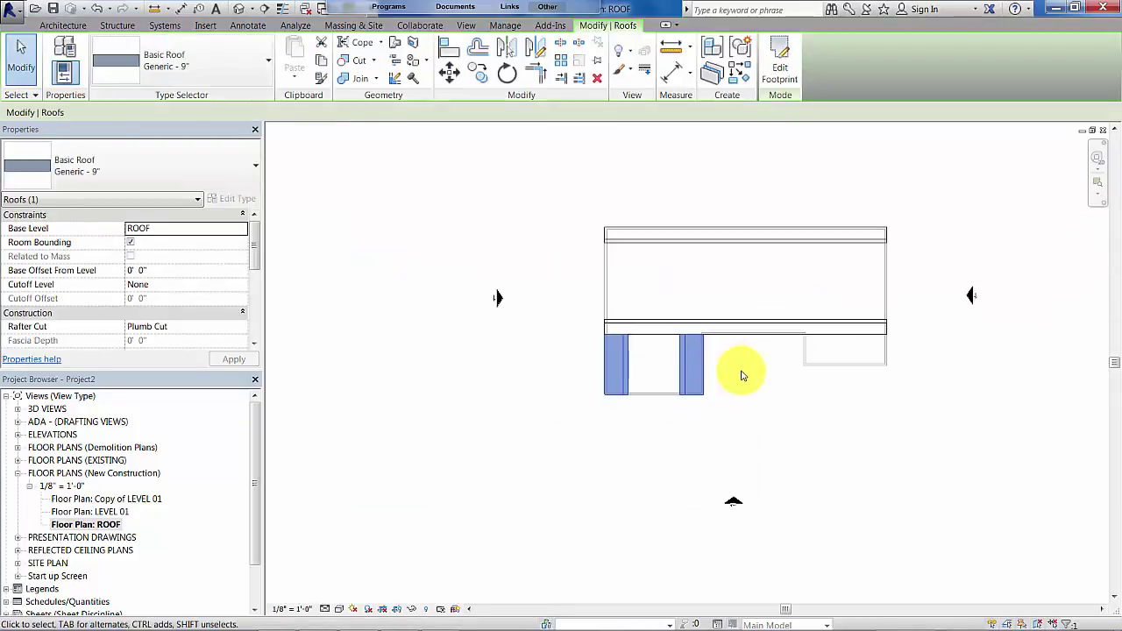
pyautogui.click(761, 397)
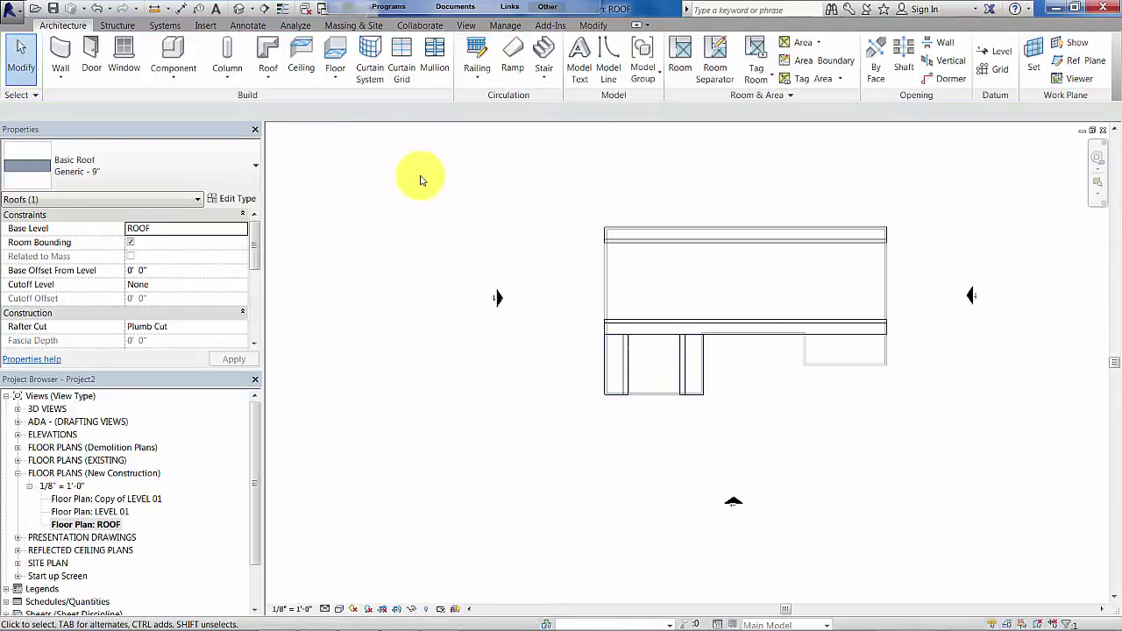
pyautogui.click(239, 8)
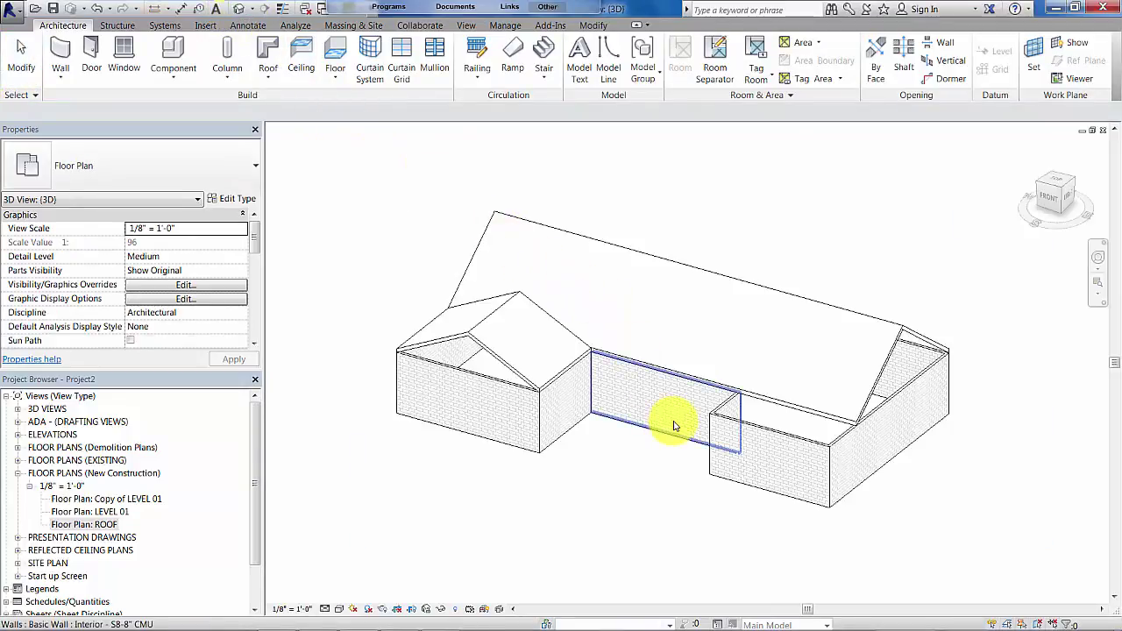
pyautogui.moveTo(710, 427)
pyautogui.keyDown('shift'); pyautogui.mouseDown(button='middle')
pyautogui.moveTo(721, 426)
pyautogui.moveTo(593, 451)
pyautogui.moveTo(538, 431)
pyautogui.moveTo(514, 393)
pyautogui.moveTo(584, 416)
pyautogui.moveTo(671, 489)
pyautogui.moveTo(791, 414)
pyautogui.moveTo(734, 436)
pyautogui.moveTo(715, 457)
pyautogui.mouseUp(button='middle'); pyautogui.keyUp('shift')
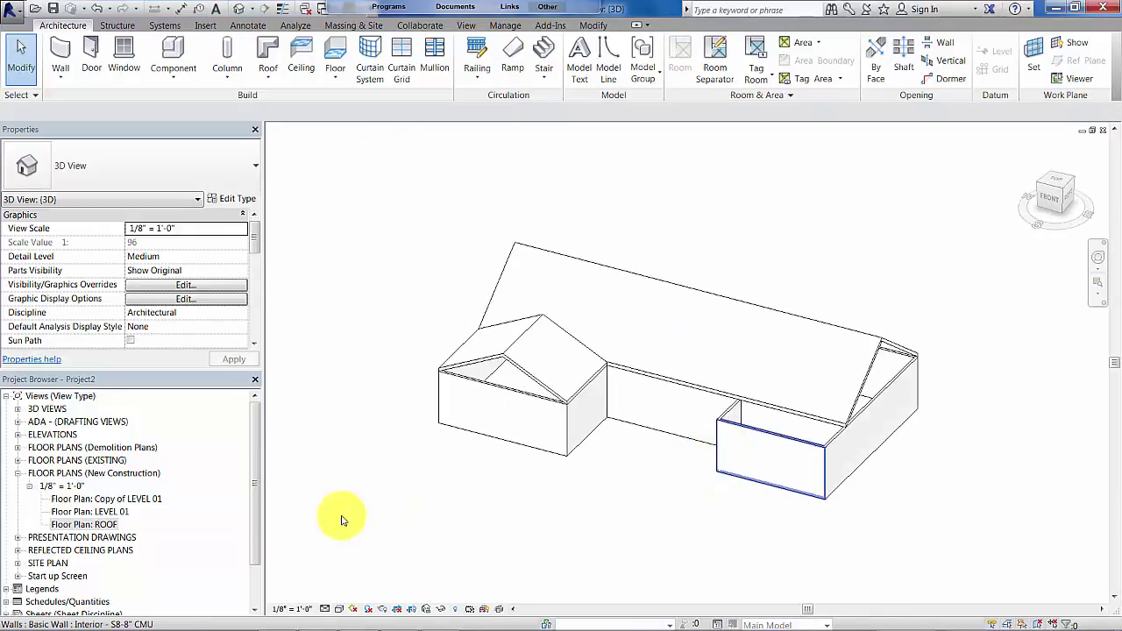
# Step: In the ROOF floor plan, sketch a rectangular roof footprint about 28'-5" by 10'-8" over the right wing, starting at the main roof's front edge
pyautogui.doubleClick(104, 524)
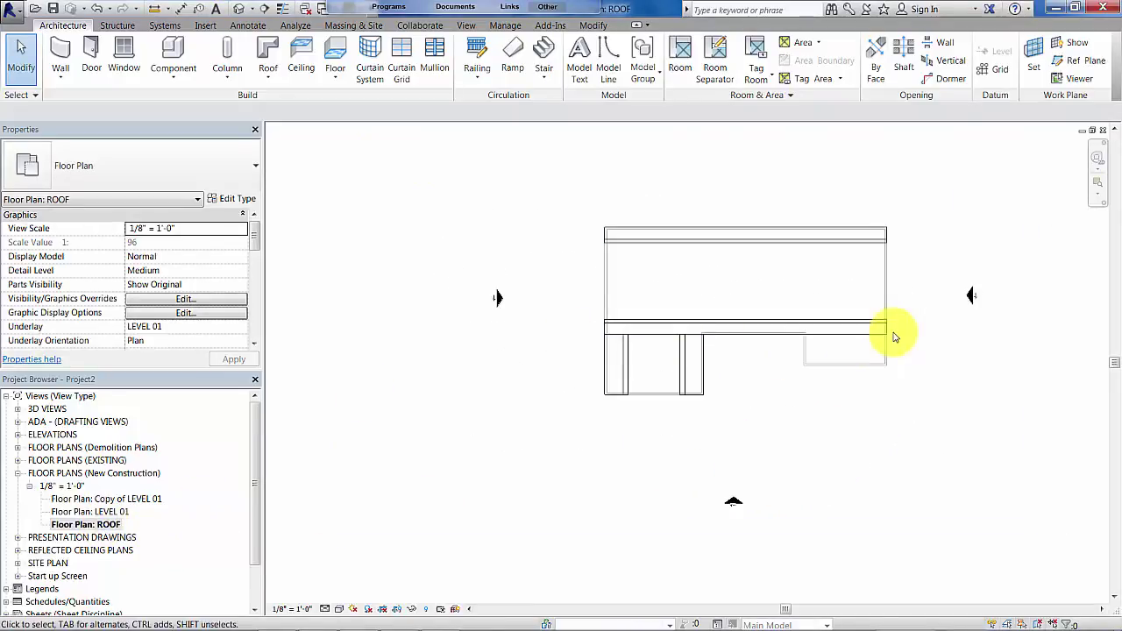
pyautogui.scroll(3, 884, 360)
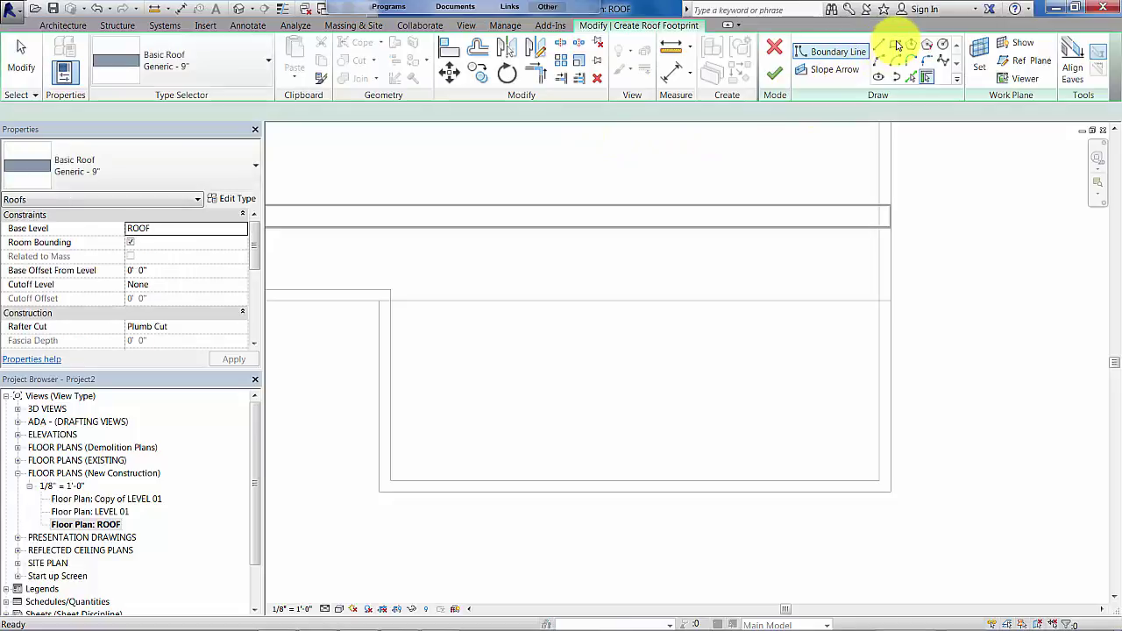
pyautogui.click(896, 45)
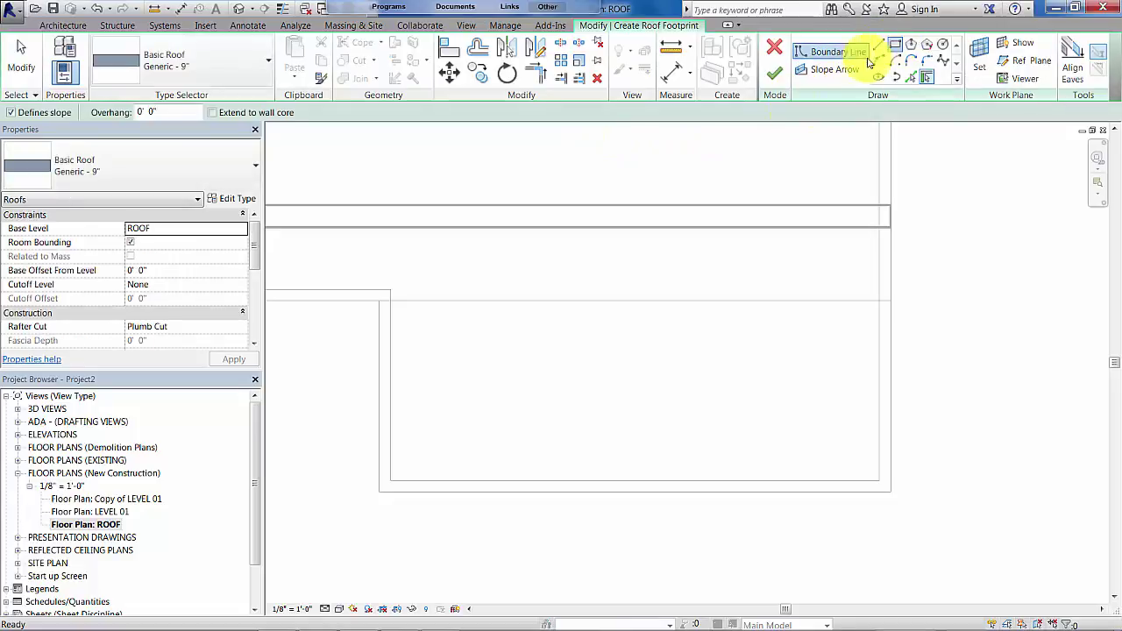
pyautogui.click(399, 307)
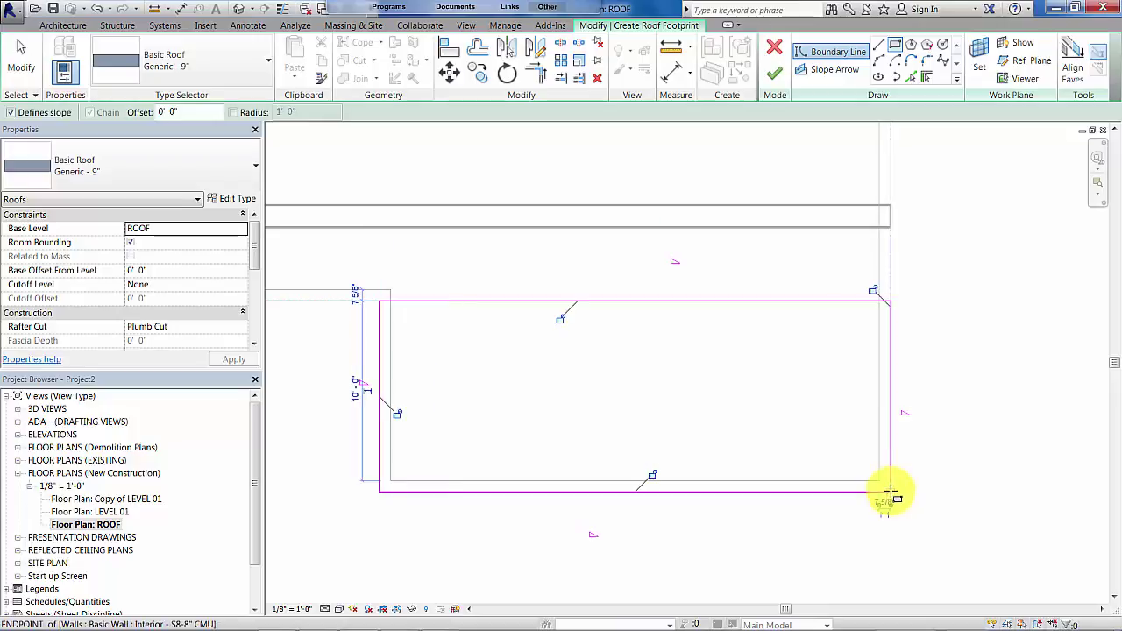
pyautogui.click(891, 491)
pyautogui.click(21, 64)
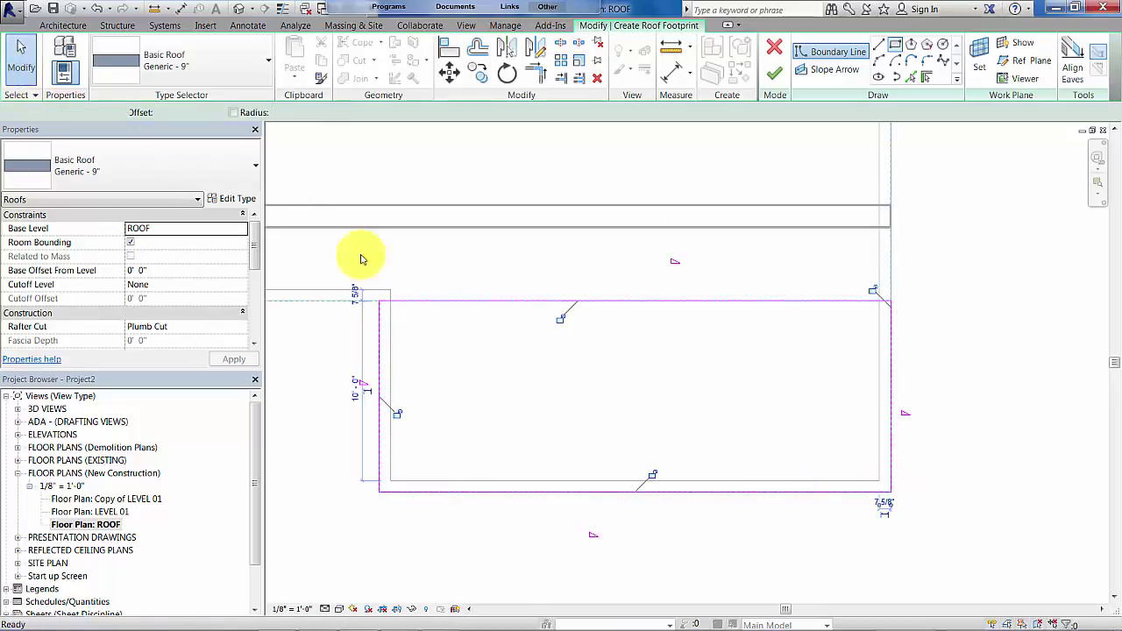
# Step: Turn off slope definition for the front and back edges of the right wing's roof footprint
pyautogui.click(683, 511)
pyautogui.moveTo(694, 465)
pyautogui.mouseDown()
pyautogui.moveTo(609, 388)
pyautogui.moveTo(574, 288)
pyautogui.moveTo(499, 308)
pyautogui.moveTo(491, 294)
pyautogui.mouseUp()
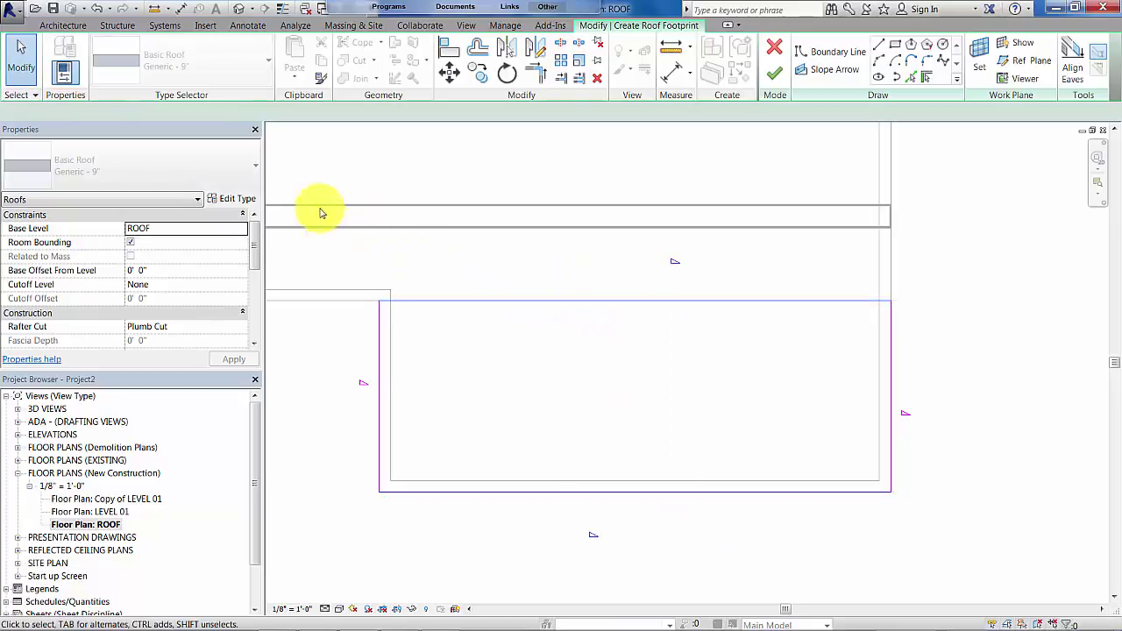
pyautogui.click(286, 113)
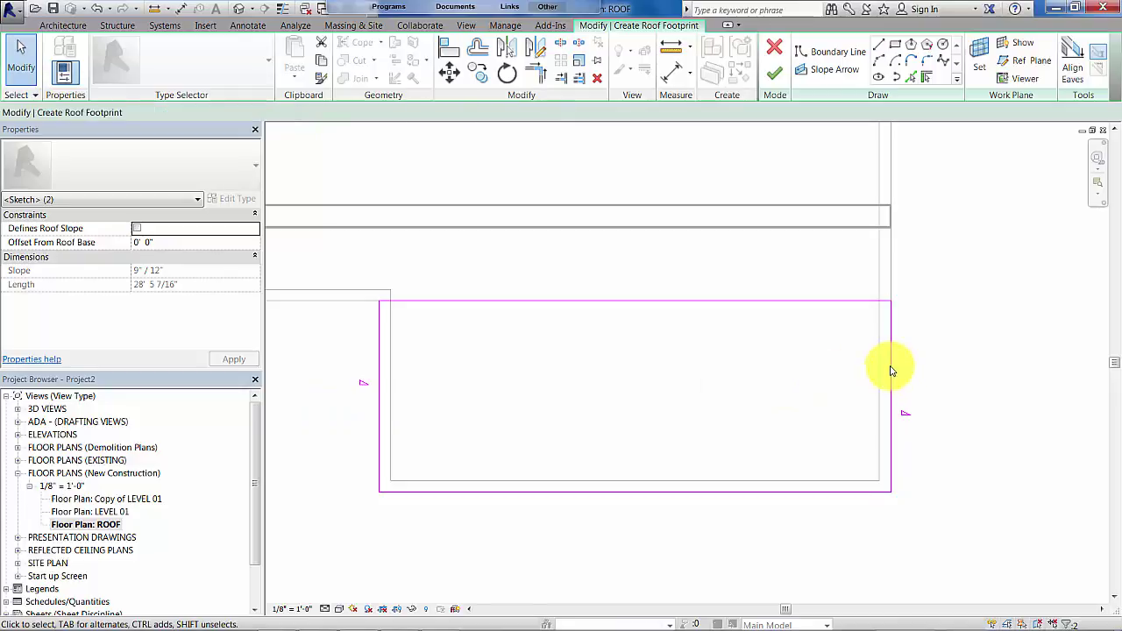
pyautogui.press('Escape')
# Step: Set the slope of the right wing footprint's right and left edges to 6" / 12"
pyautogui.click(903, 394)
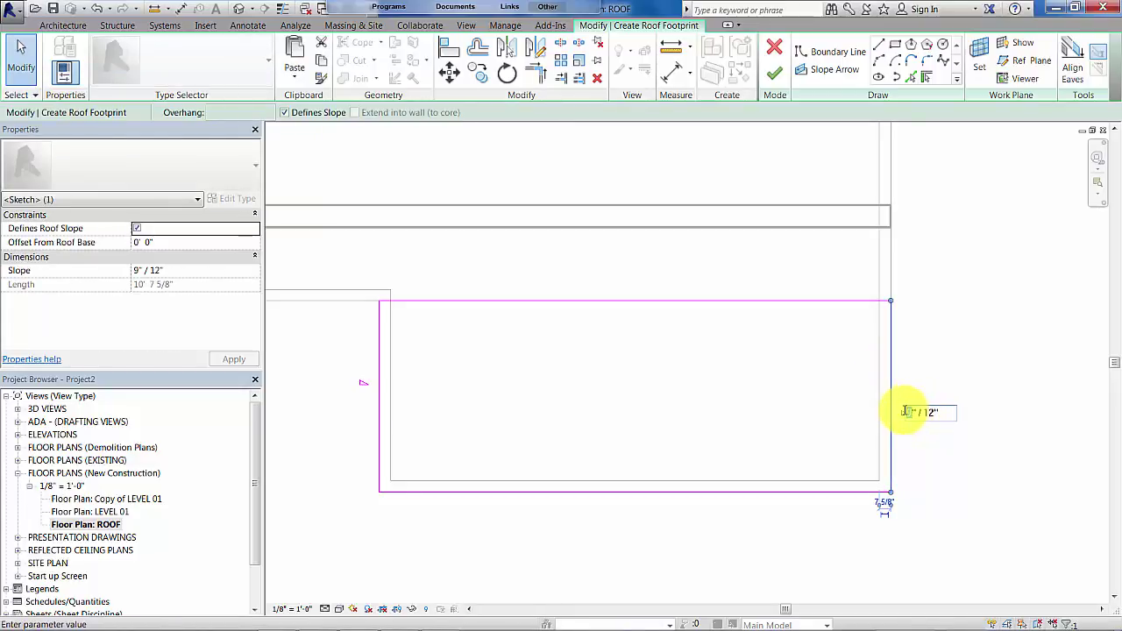
pyautogui.click(639, 388)
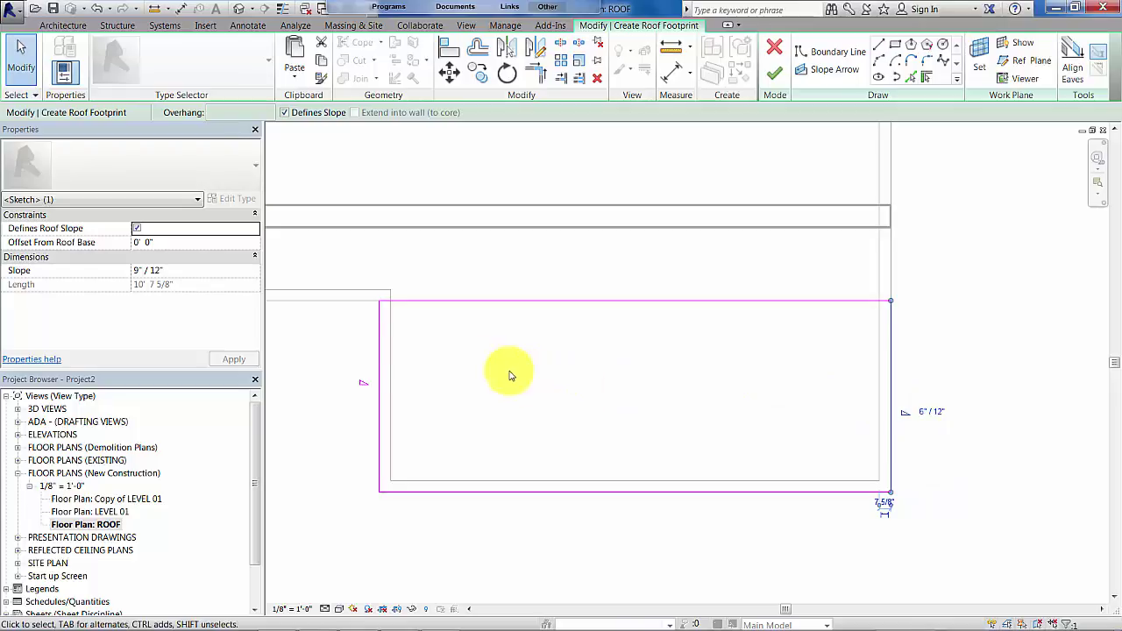
pyautogui.click(372, 369)
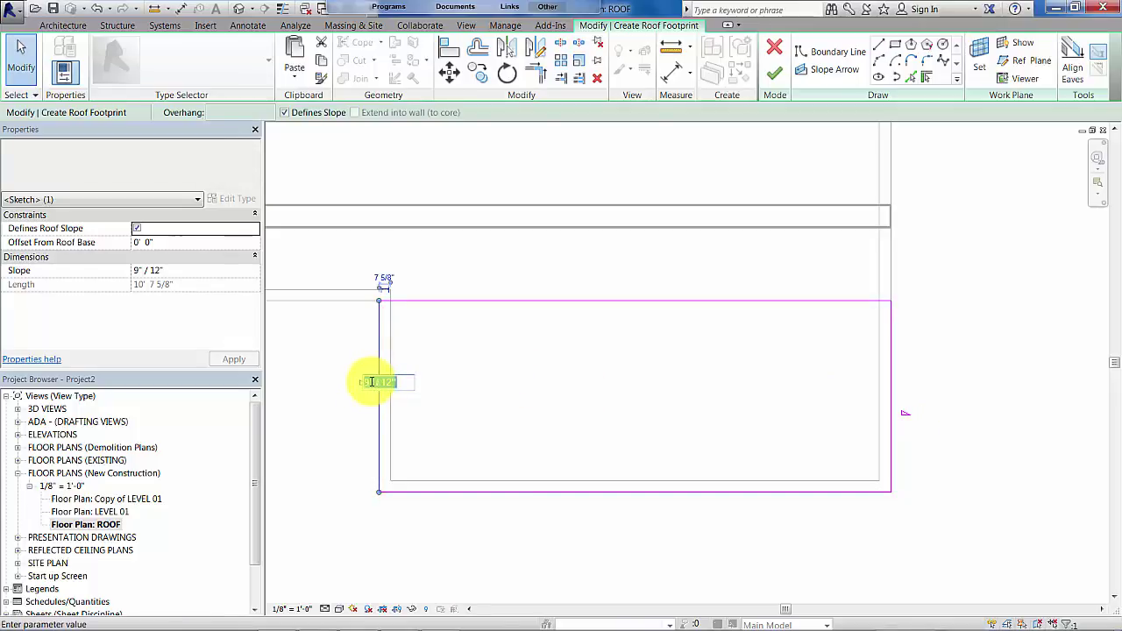
pyautogui.write('6')
pyautogui.press('Return')
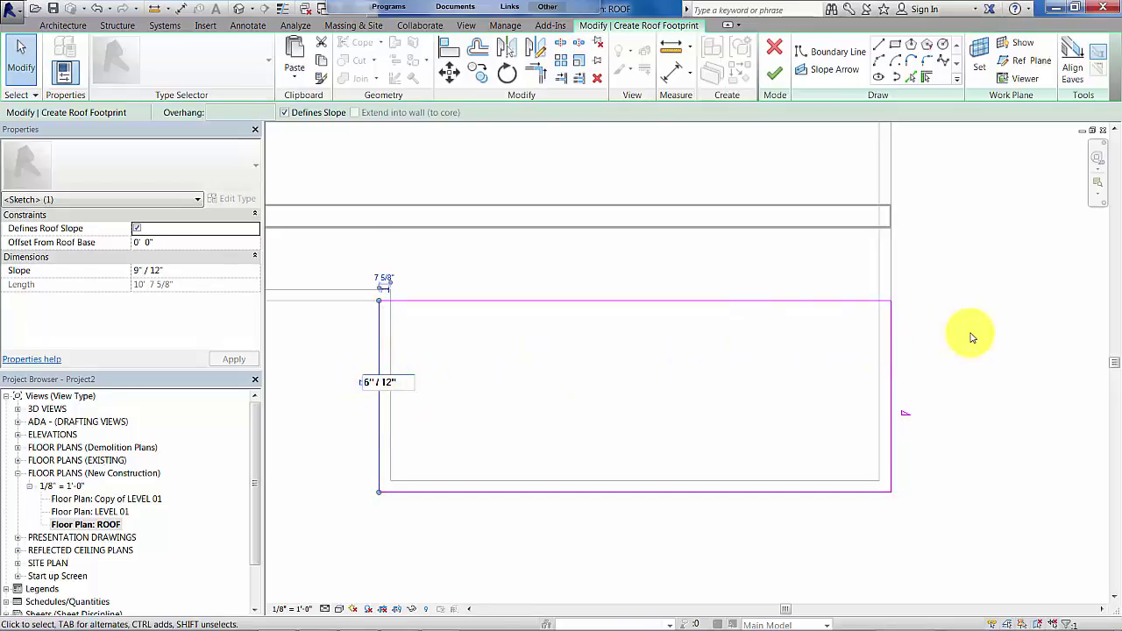
# Step: Finish the right wing's roof without attaching the highlighted walls and open the 3D view
pyautogui.click(777, 75)
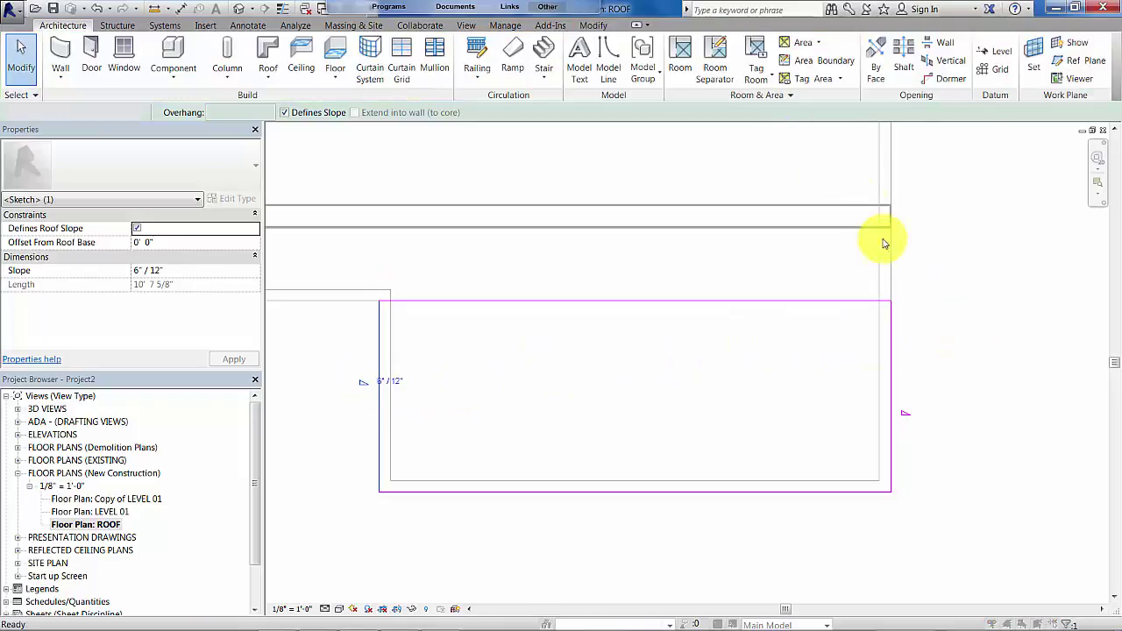
pyautogui.click(663, 335)
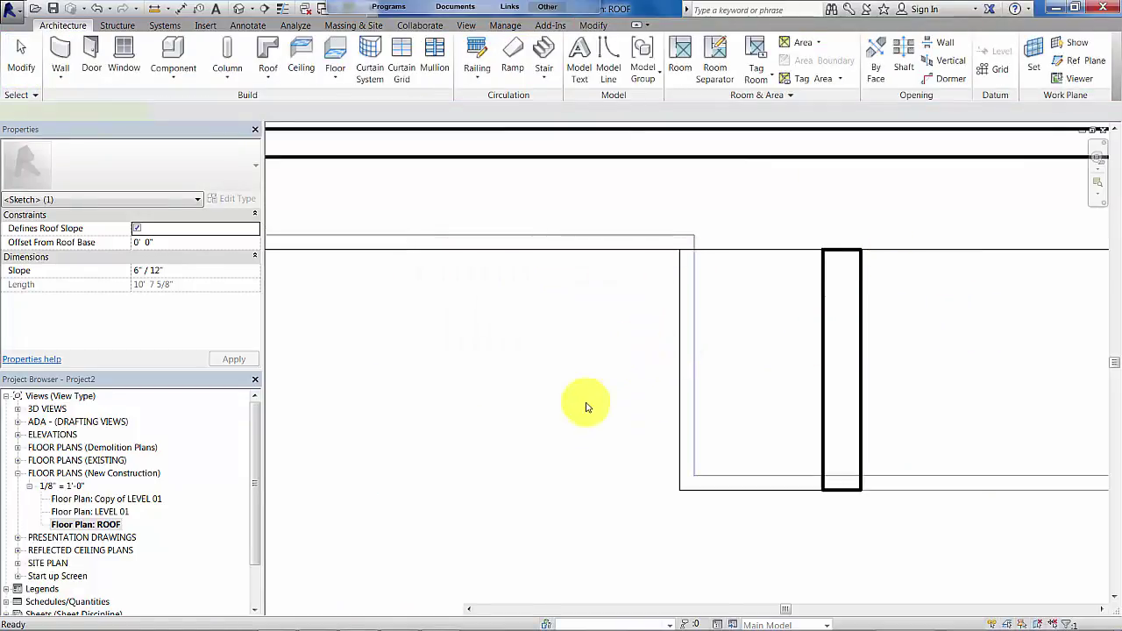
pyautogui.click(953, 381)
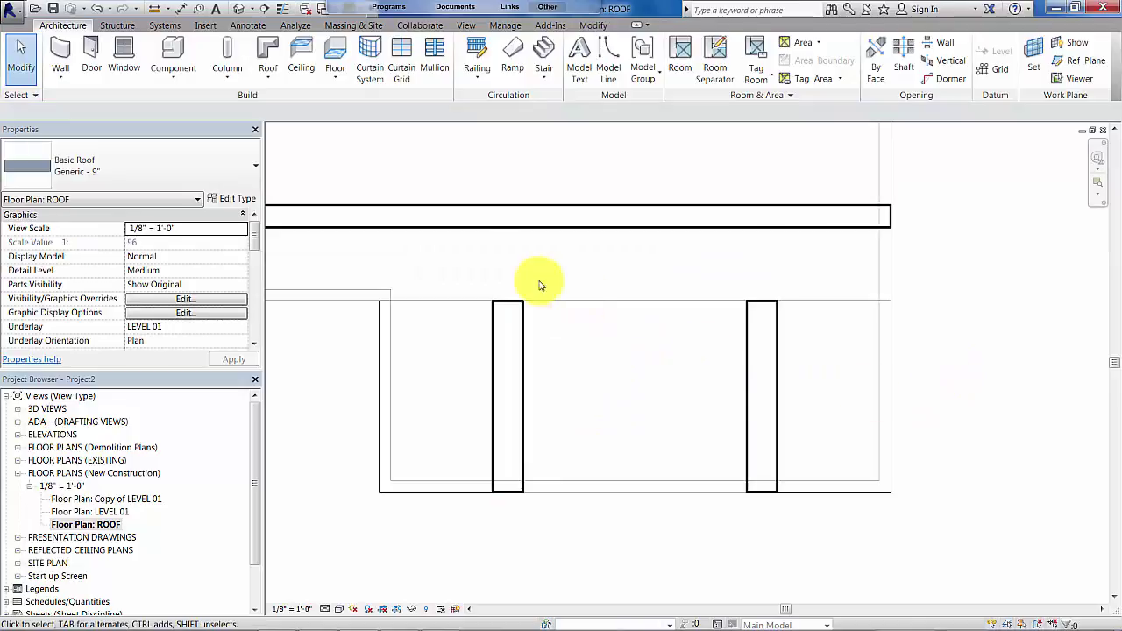
pyautogui.scroll(-4, 582, 307)
pyautogui.moveTo(583, 321); pyautogui.dragTo(746, 412, button='middle')
pyautogui.click(238, 8)
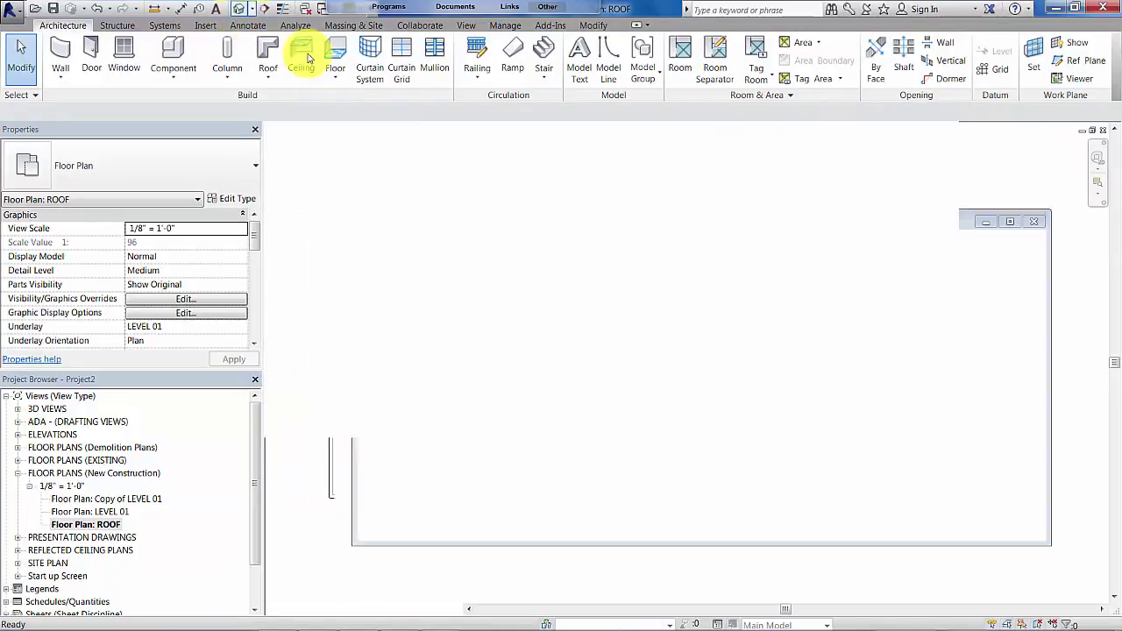
# Step: Join the back end of the left wing's gable roof to the main roof's front slope with Join/Unjoin Roof
pyautogui.keyDown('shift'); pyautogui.moveTo(837, 424); pyautogui.dragTo(692, 342, button='middle'); pyautogui.keyUp('shift')
pyautogui.scroll(3, 760, 258)
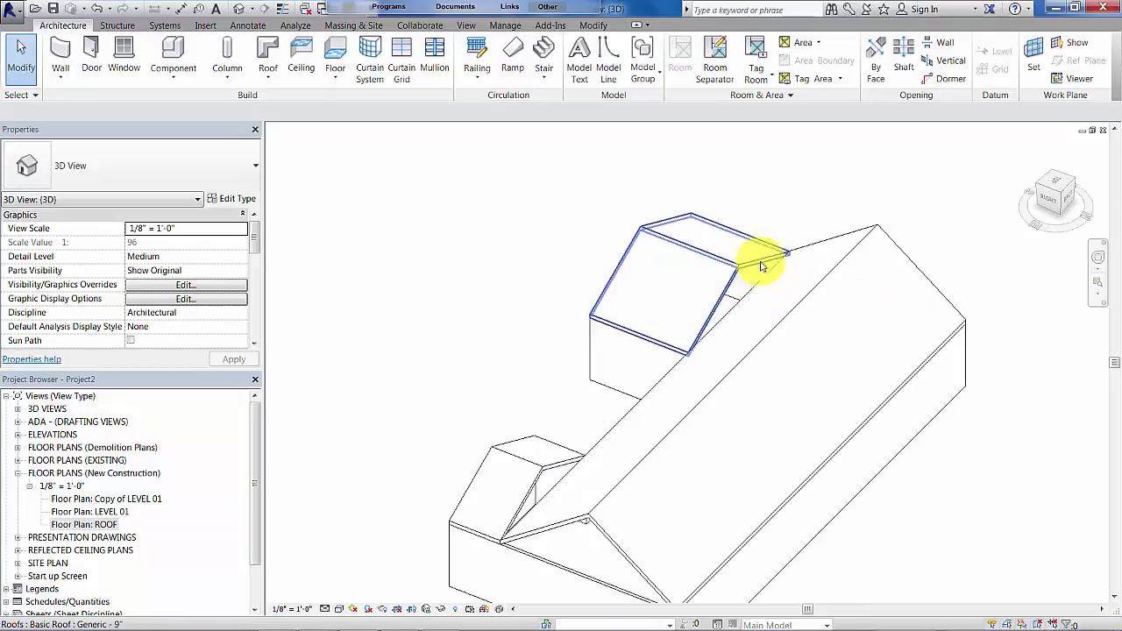
pyautogui.scroll(2, 719, 310)
pyautogui.scroll(3, 719, 317)
pyautogui.scroll(1, 719, 316)
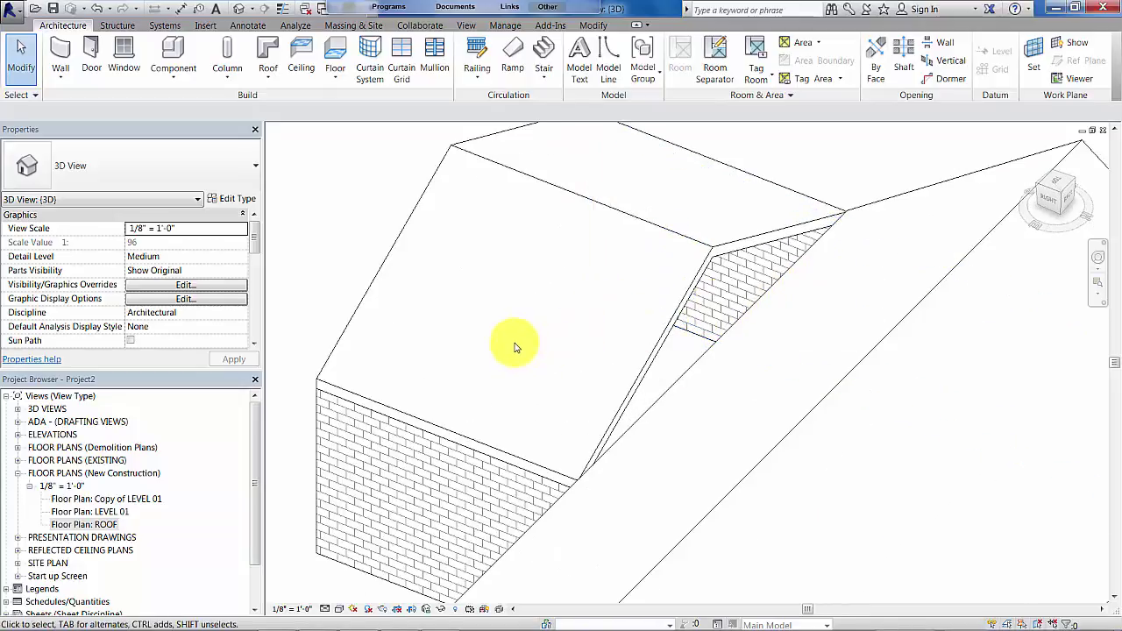
pyautogui.scroll(-1, 516, 348)
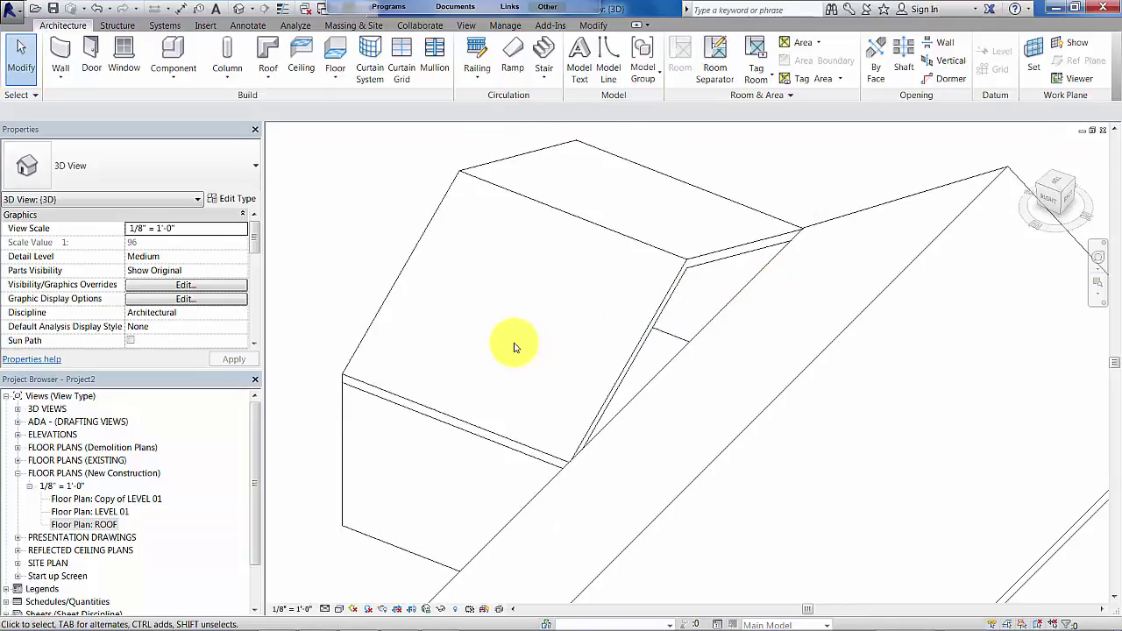
pyautogui.click(467, 25)
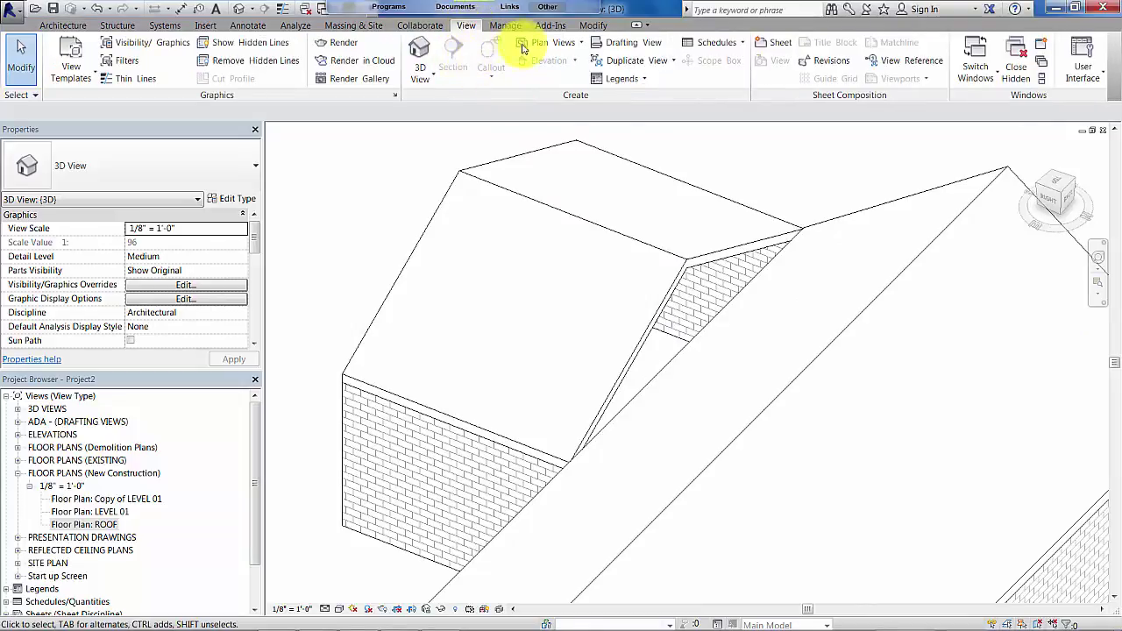
pyautogui.click(593, 26)
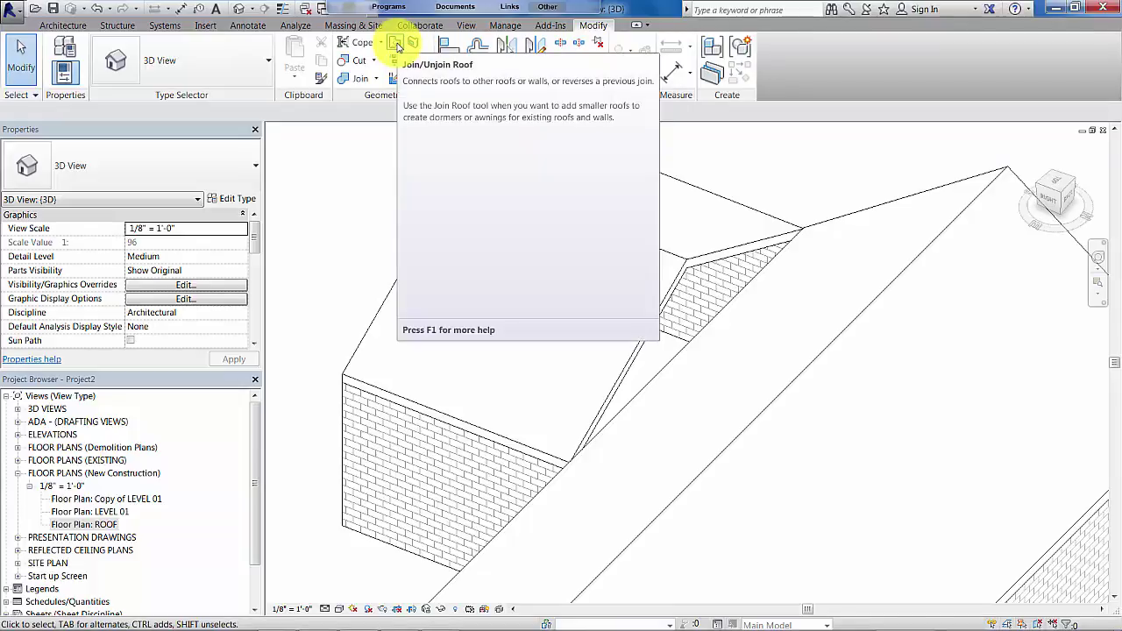
pyautogui.click(397, 46)
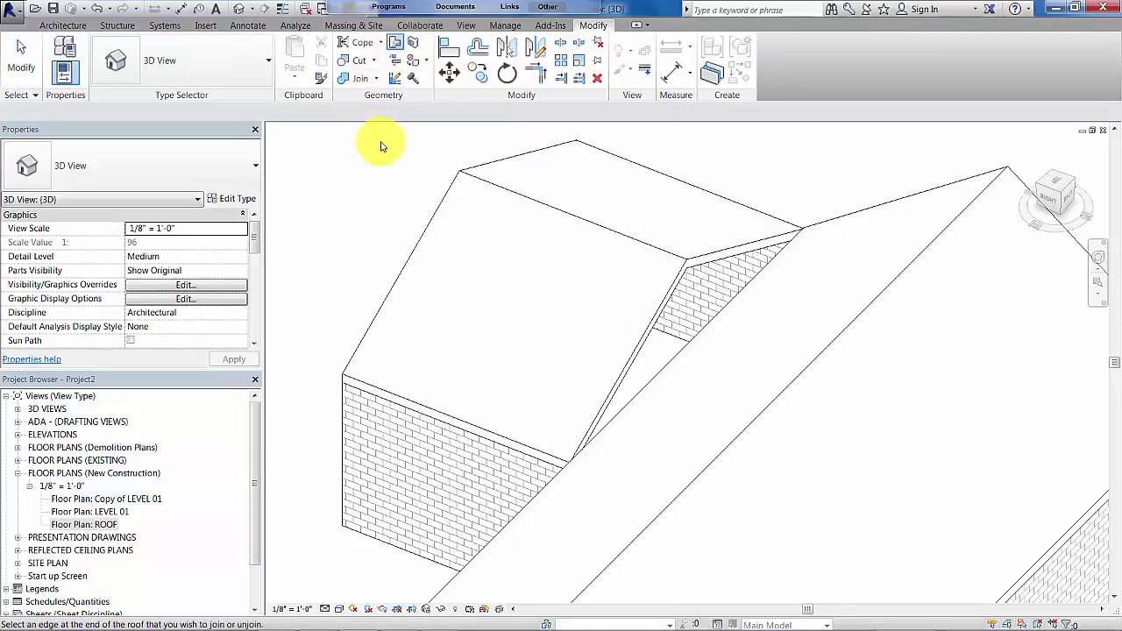
pyautogui.click(709, 259)
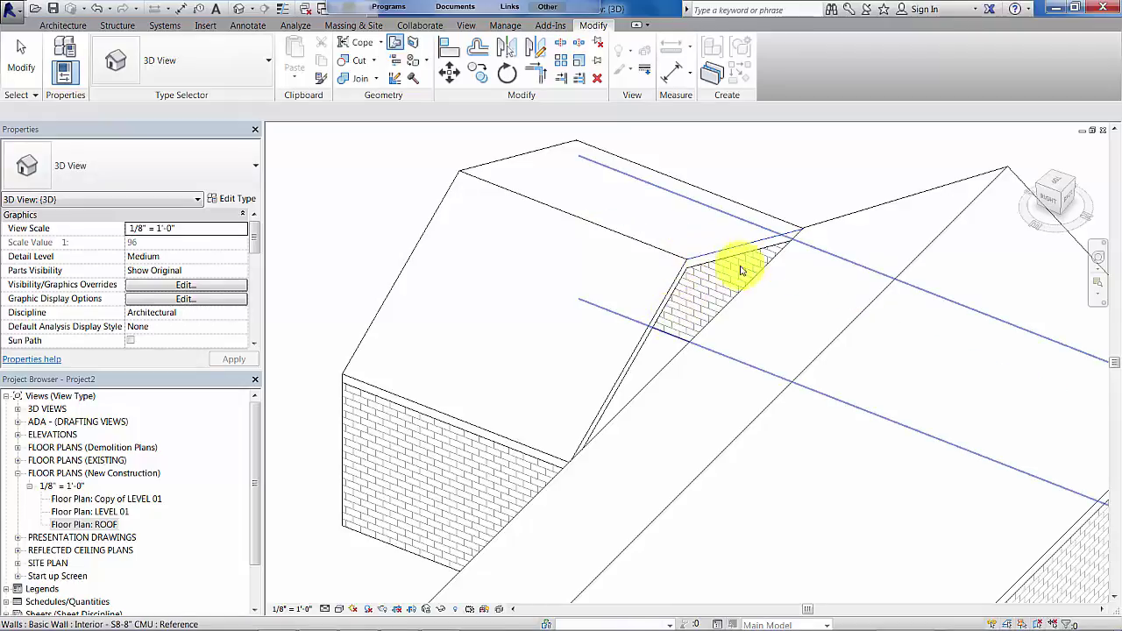
pyautogui.click(861, 213)
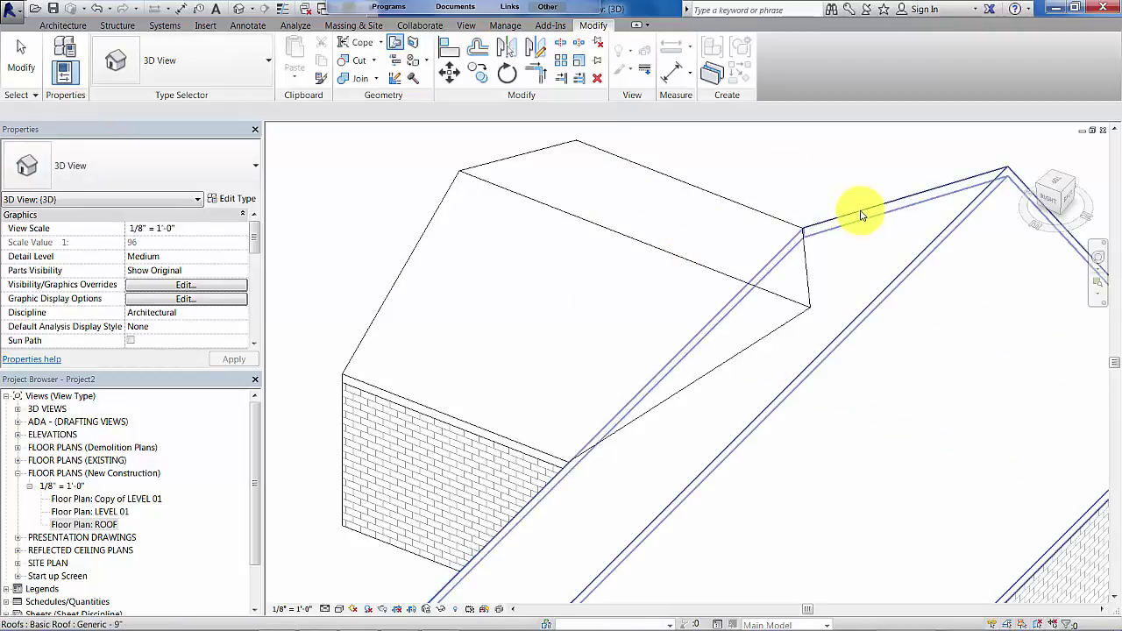
# Step: Join the back end of the right wing's gable roof to the main roof's front slope
pyautogui.scroll(-4, 658, 348)
pyautogui.scroll(3, 646, 469)
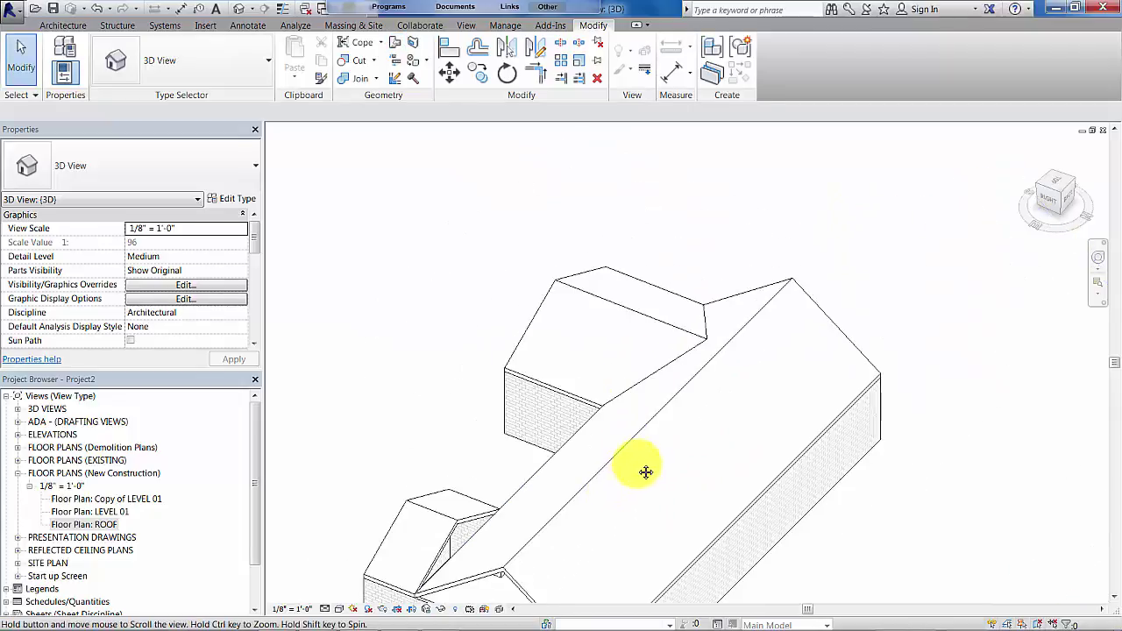
pyautogui.scroll(3, 570, 418)
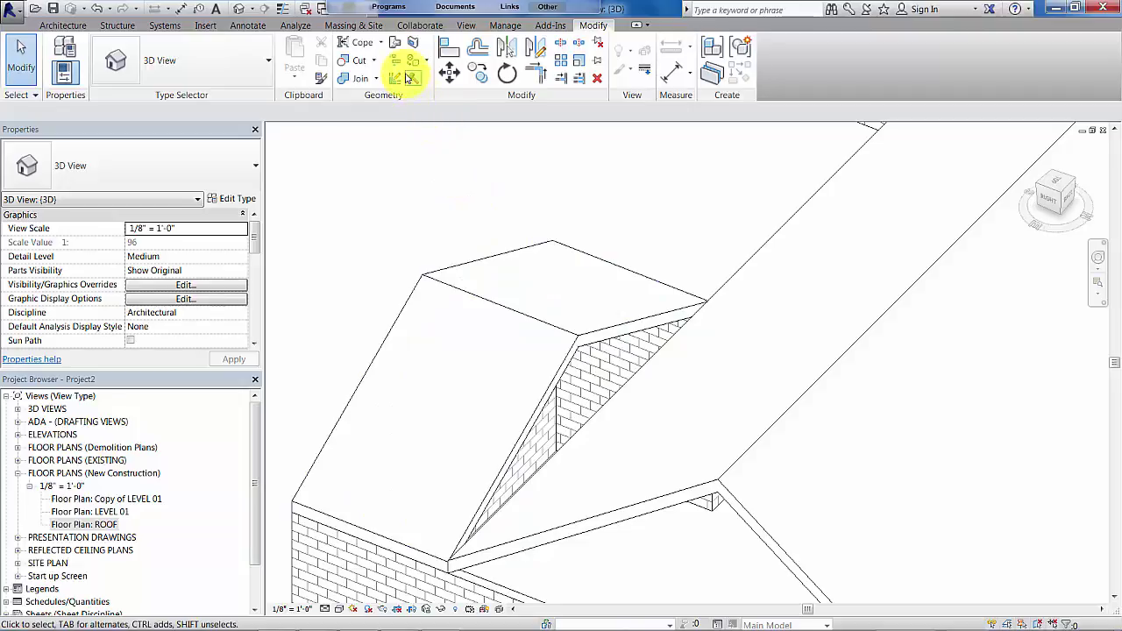
pyautogui.click(394, 44)
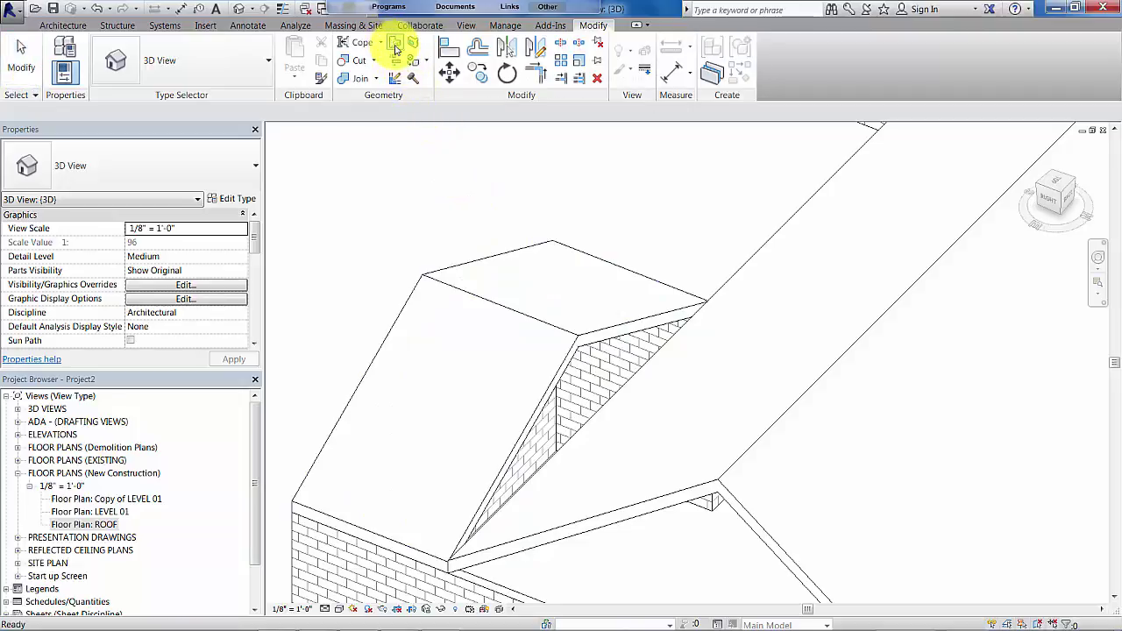
pyautogui.click(620, 331)
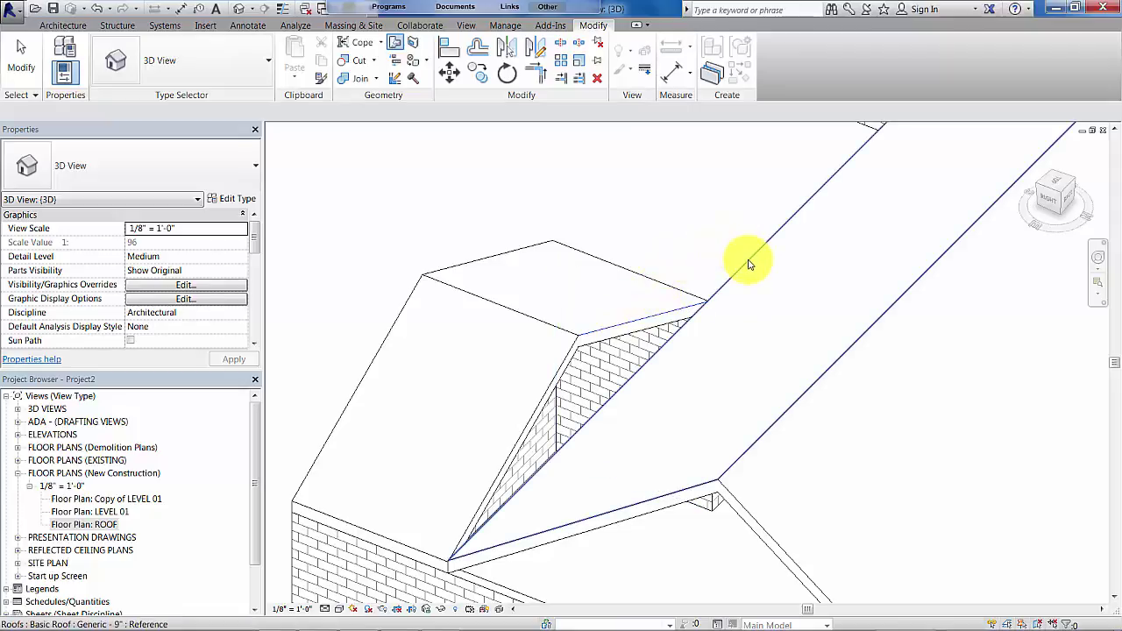
pyautogui.click(715, 273)
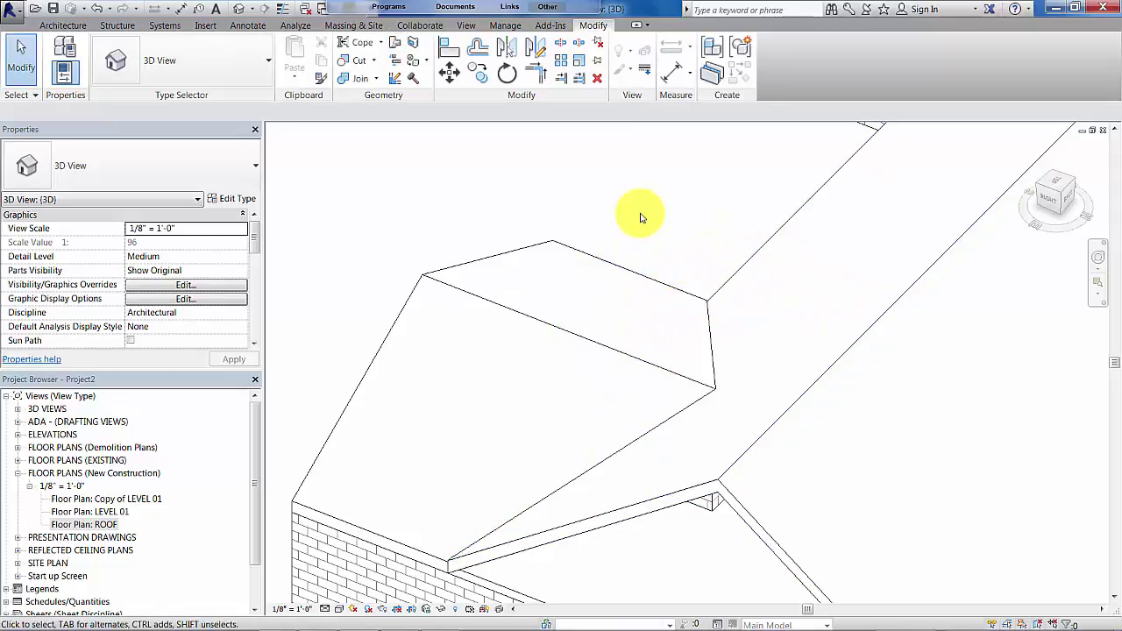
# Step: Attach the top of the left wing's front wall to the left wing's gable roof
pyautogui.scroll(-5, 653, 248)
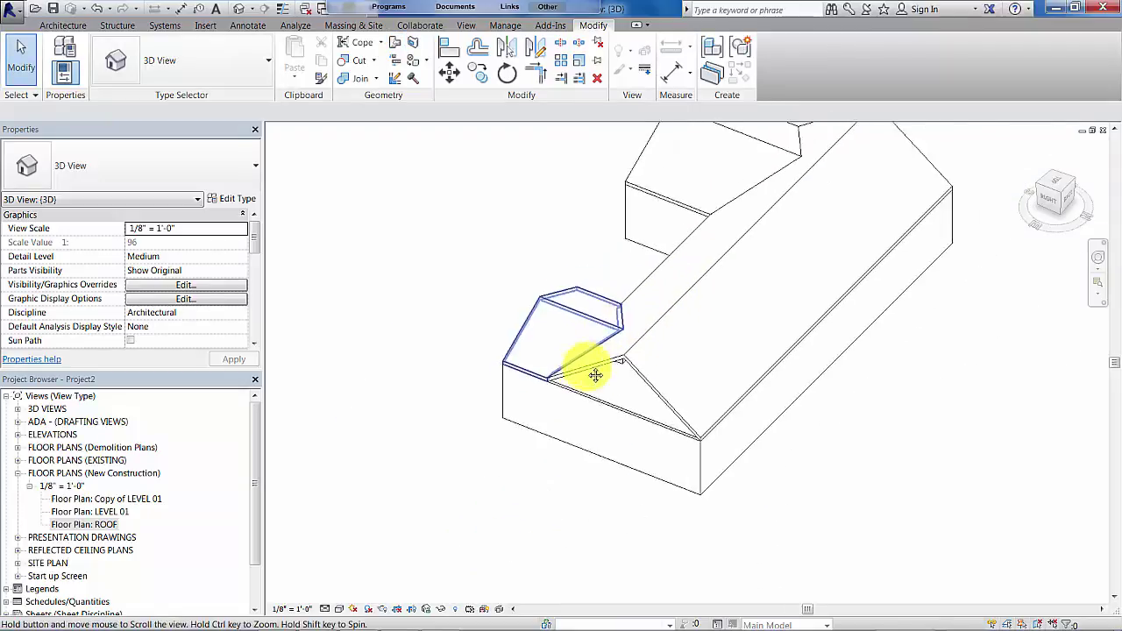
pyautogui.keyDown('shift'); pyautogui.moveTo(610, 425); pyautogui.dragTo(941, 374, button='middle'); pyautogui.keyUp('shift')
pyautogui.scroll(4, 489, 452)
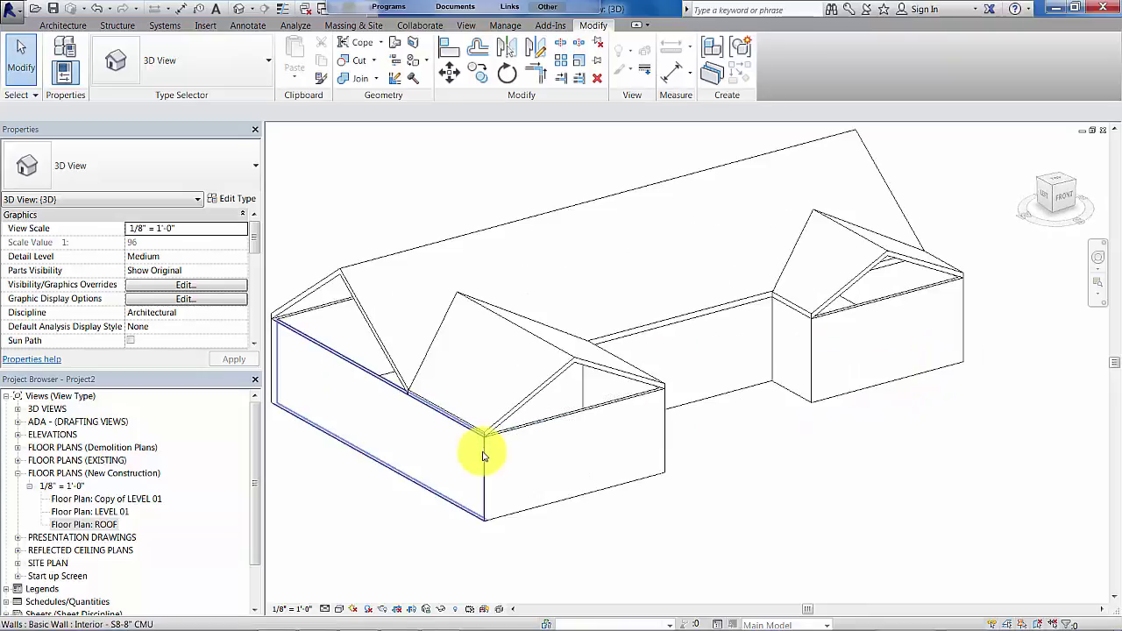
pyautogui.click(575, 414)
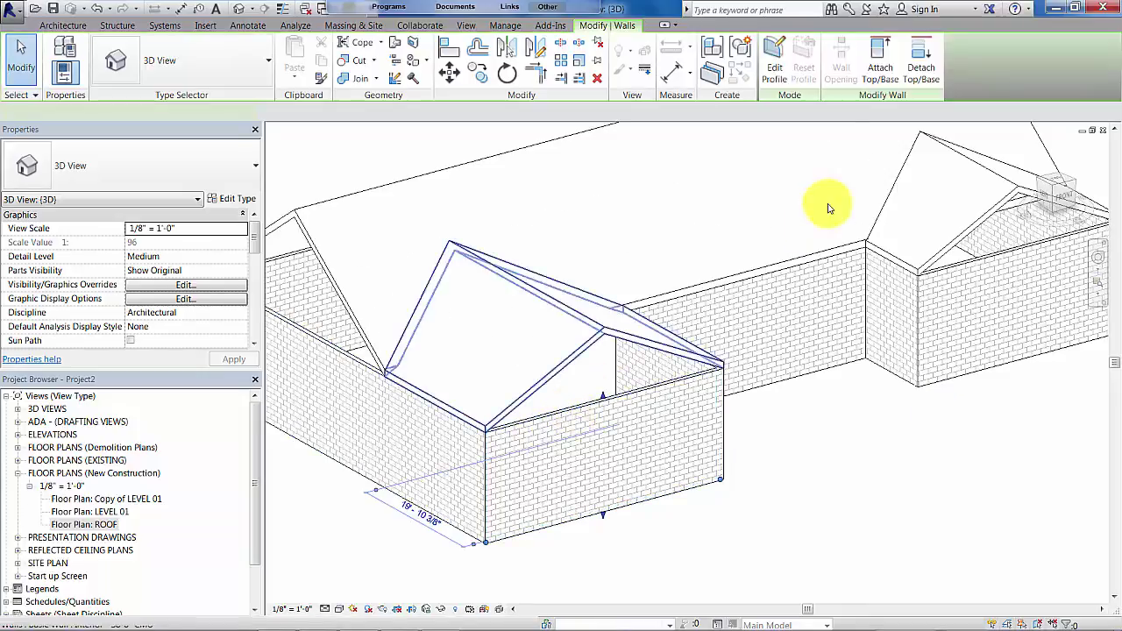
pyautogui.click(880, 61)
pyautogui.click(620, 342)
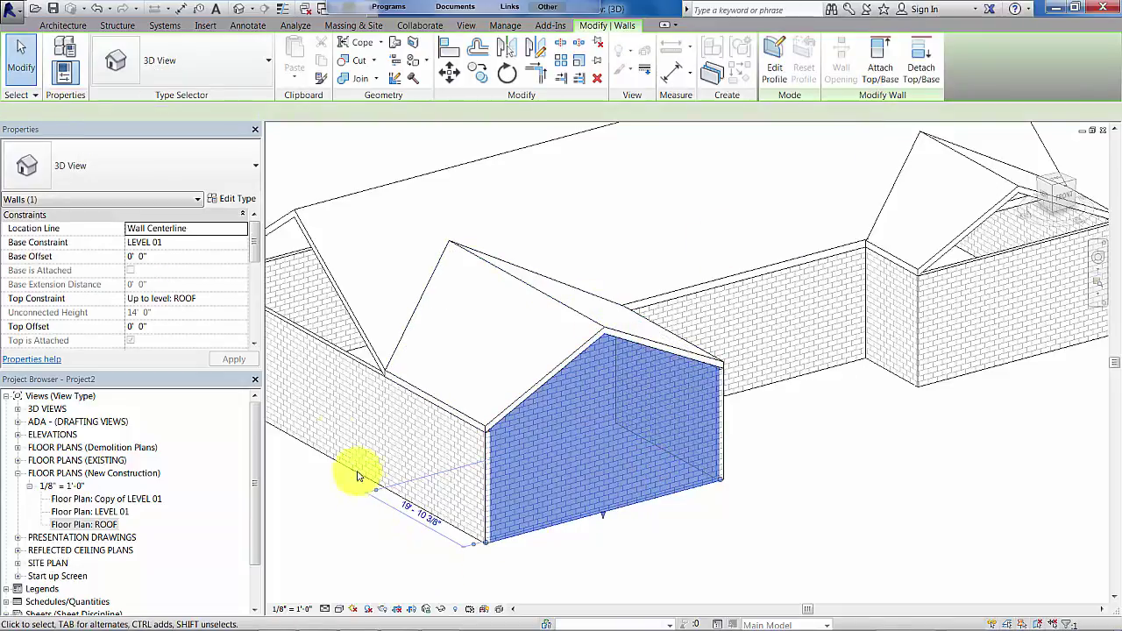
pyautogui.press('Escape')
# Step: Attach the top of the building's long left side wall to the main roof
pyautogui.click(513, 255)
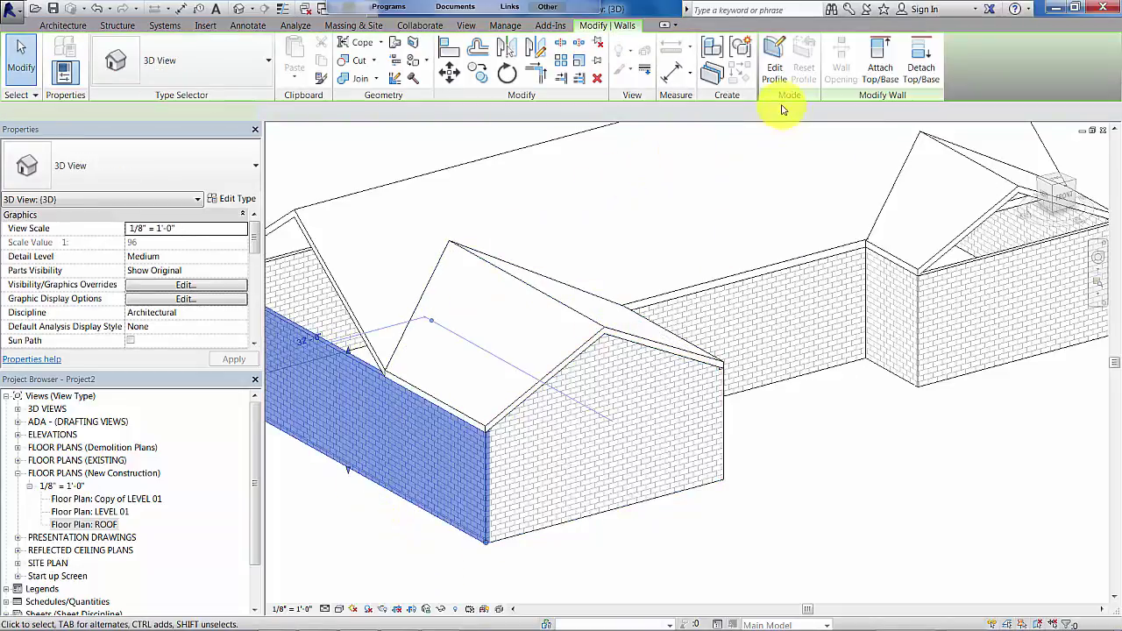
pyautogui.click(880, 61)
pyautogui.click(338, 282)
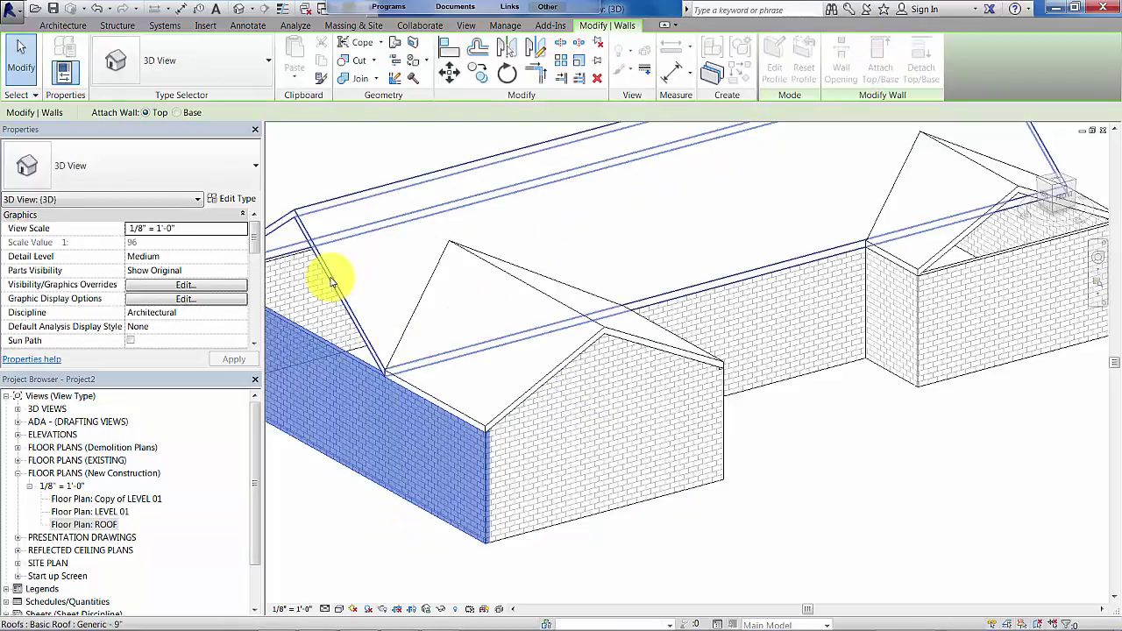
pyautogui.click(800, 542)
pyautogui.scroll(-4, 792, 518)
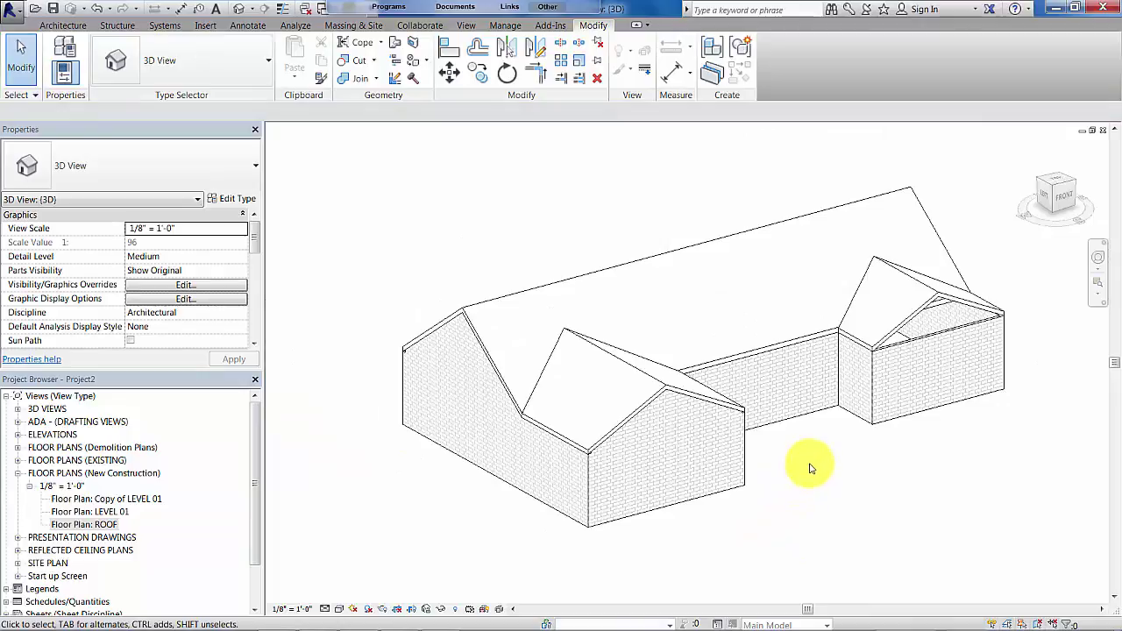
pyautogui.keyDown('shift'); pyautogui.moveTo(812, 468); pyautogui.dragTo(802, 514, button='middle'); pyautogui.keyUp('shift')
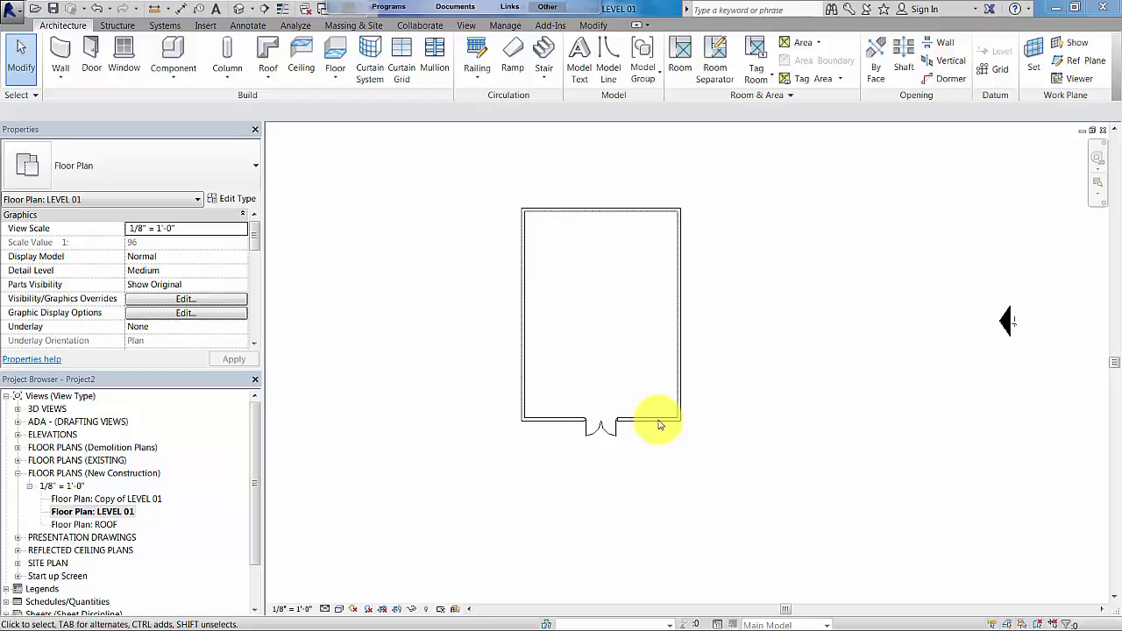
# Step: Open the South elevation of the rectangular building from the LEVEL 01 floor plan
pyautogui.scroll(-3, 697, 430)
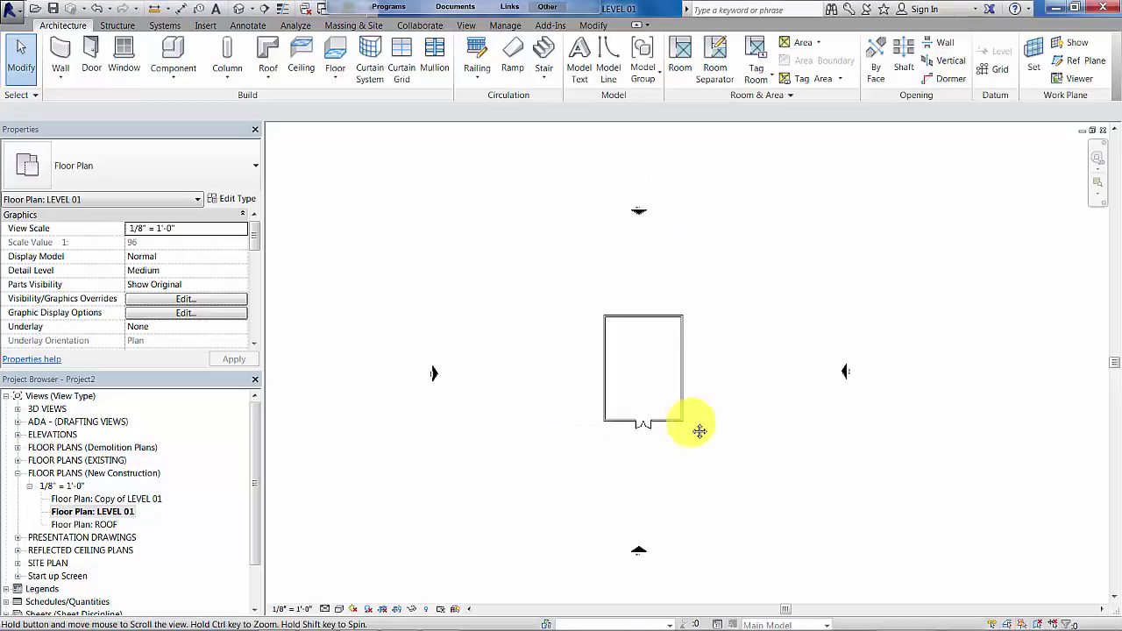
pyautogui.scroll(1, 651, 467)
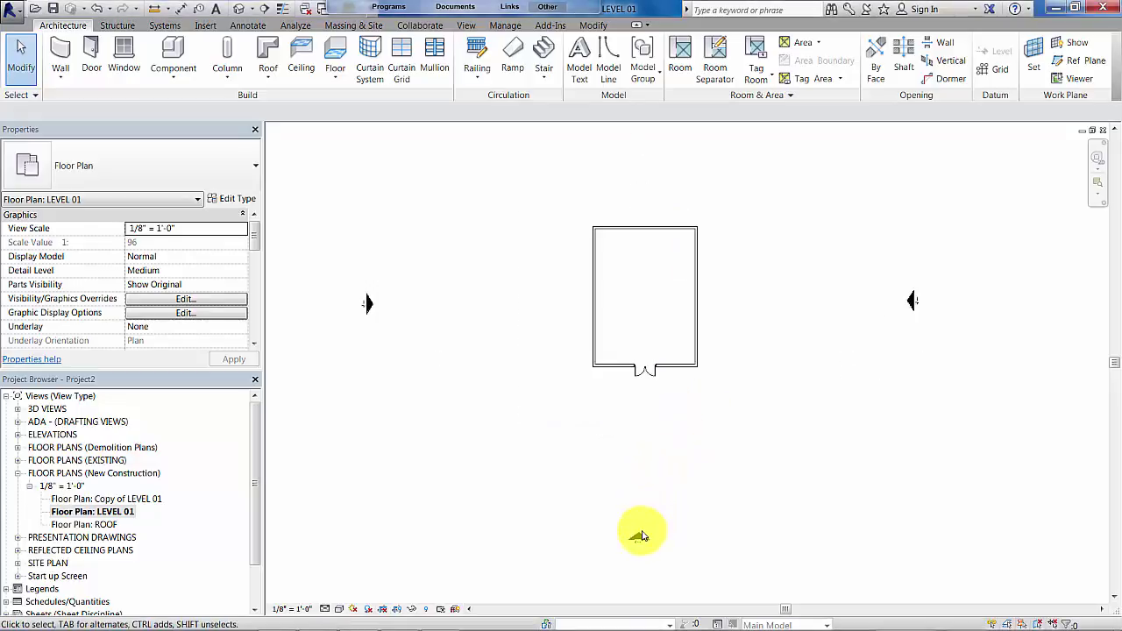
pyautogui.doubleClick(641, 539)
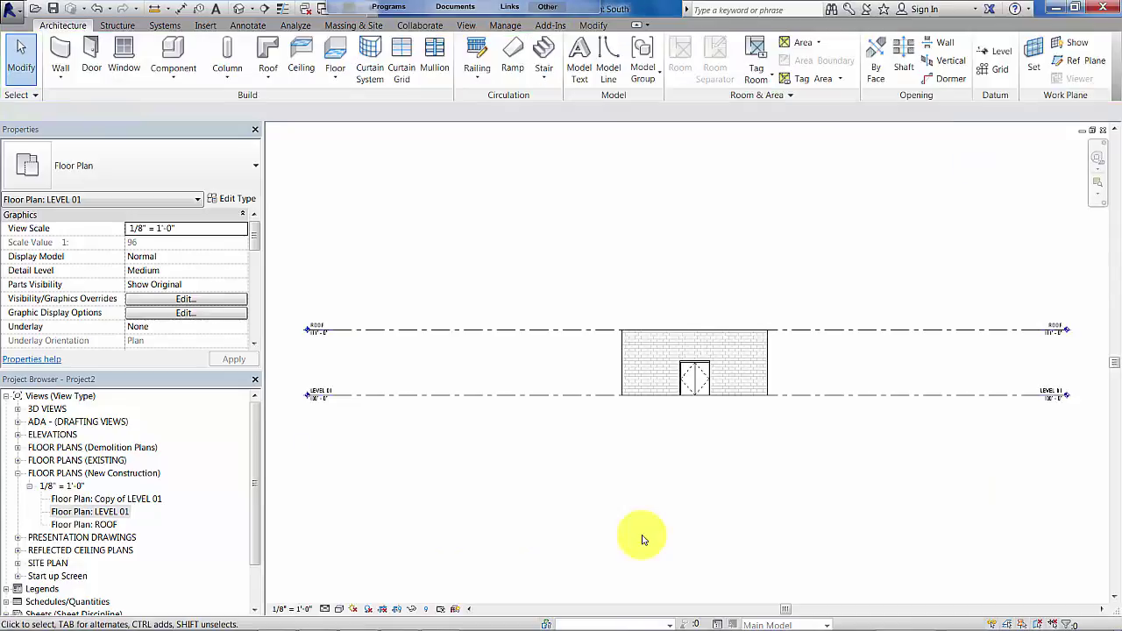
pyautogui.scroll(5, 773, 389)
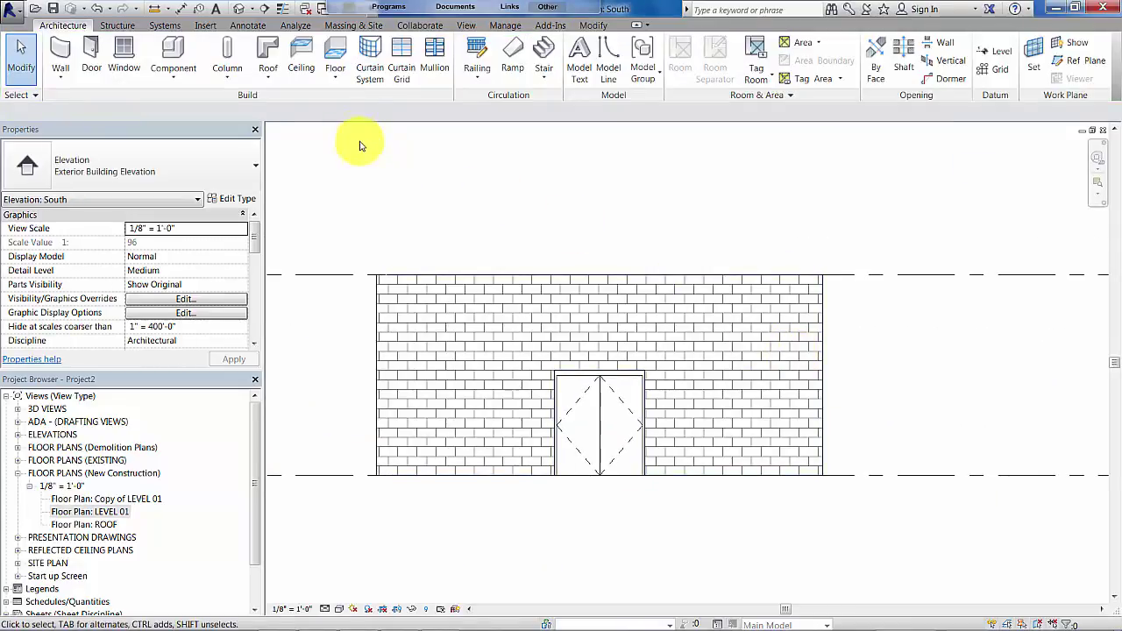
# Step: Start a roof by extrusion on the front wall's plane, with reference level ROOF, offset 0' 0" and type Generic - 9"
pyautogui.click(269, 77)
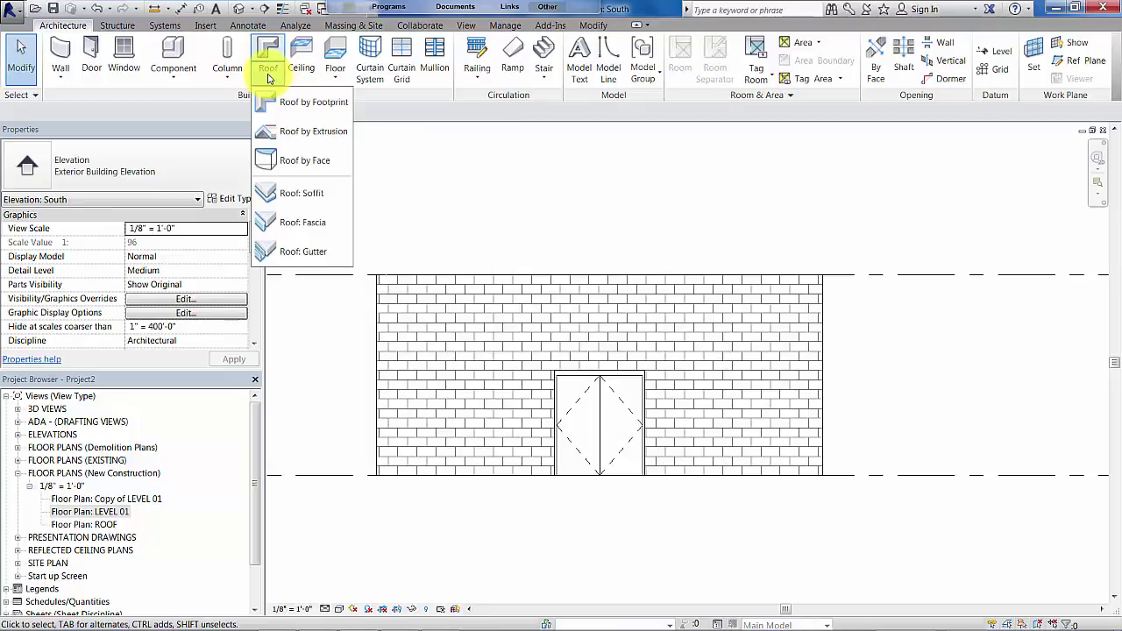
pyautogui.click(289, 138)
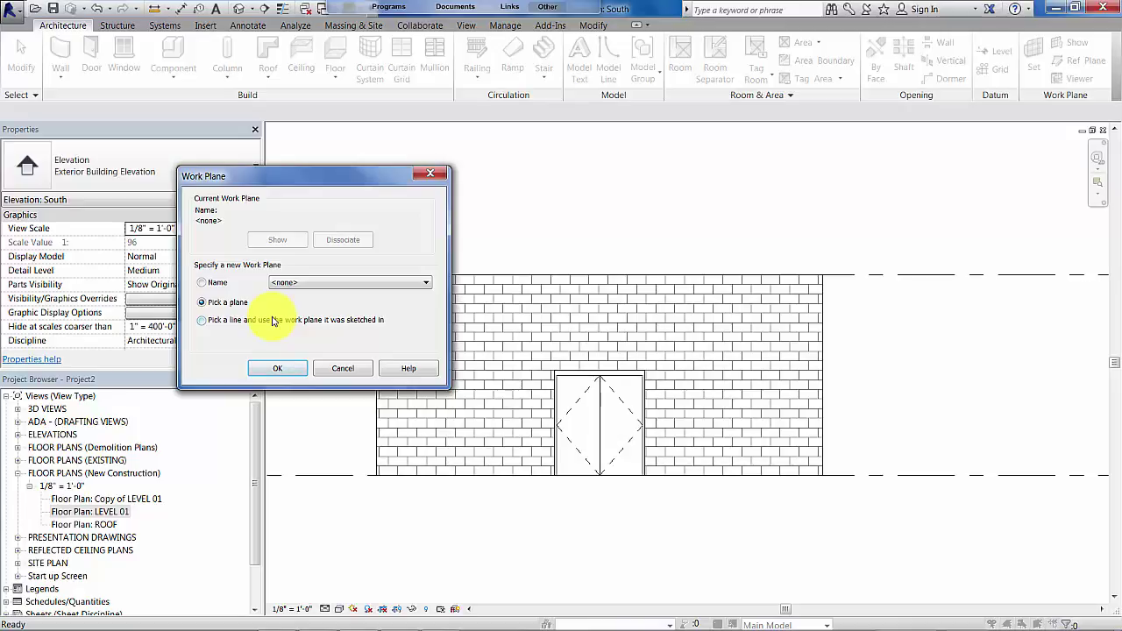
pyautogui.click(278, 369)
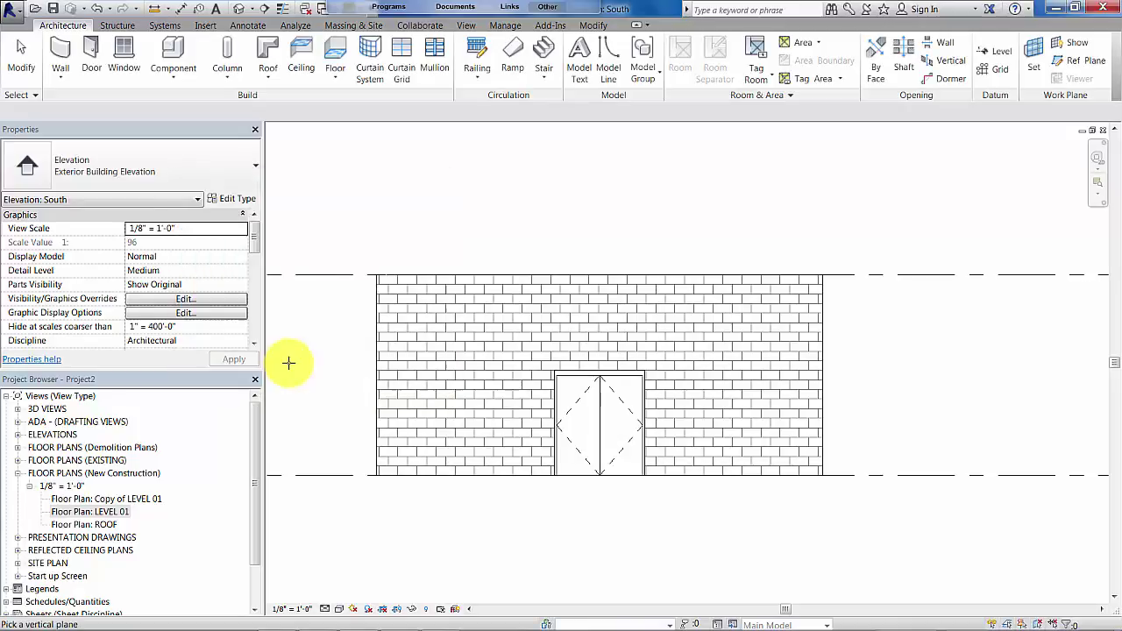
pyautogui.click(544, 276)
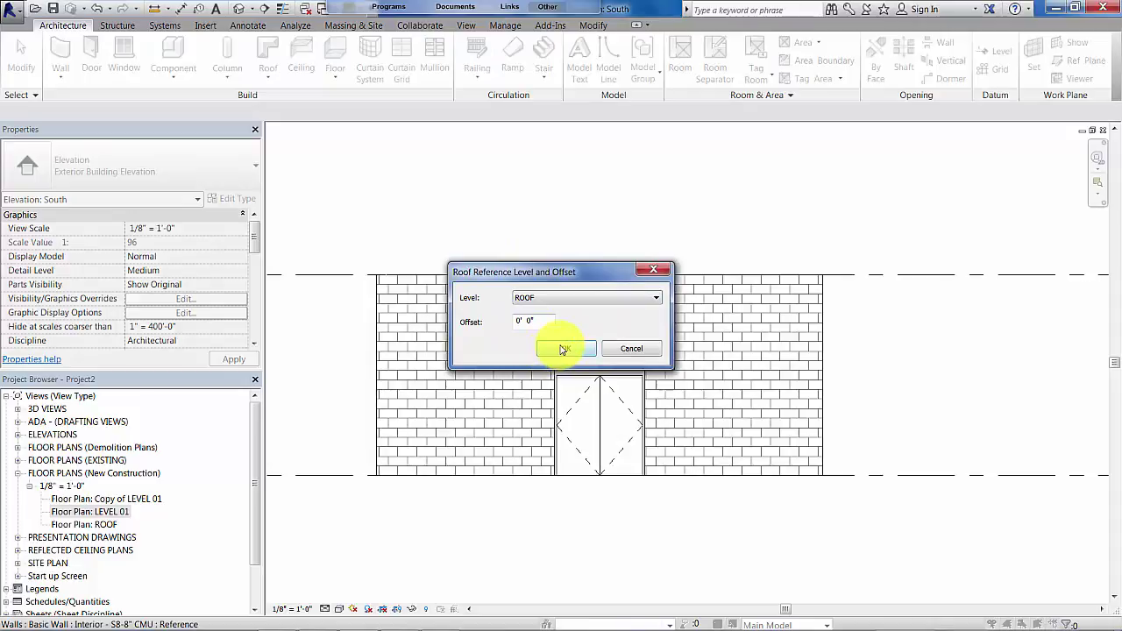
pyautogui.click(568, 350)
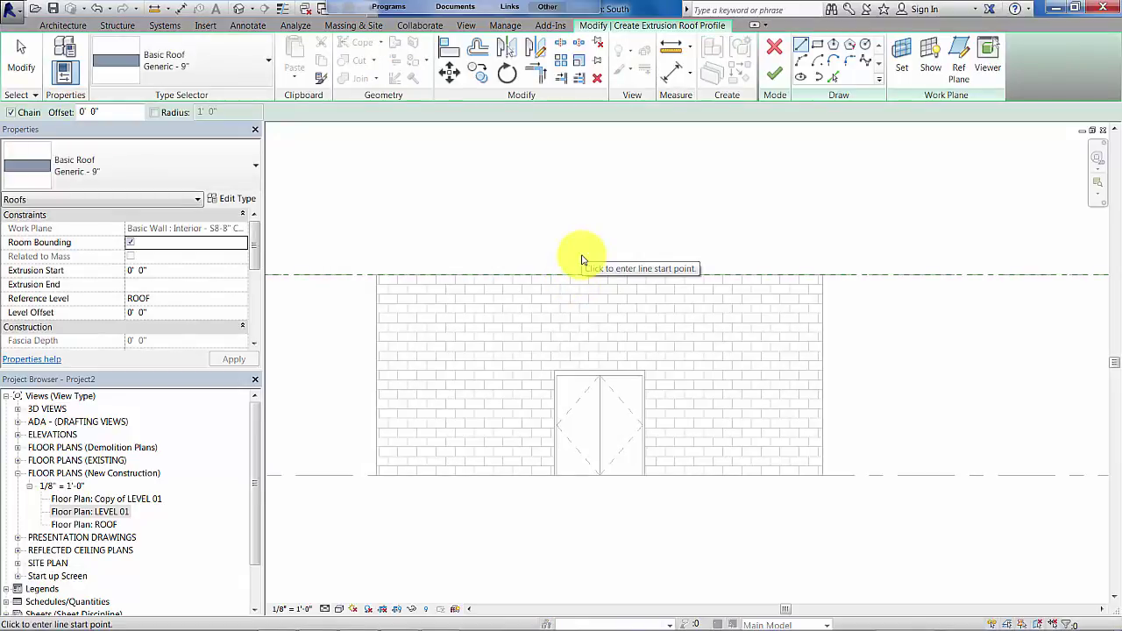
pyautogui.click(168, 171)
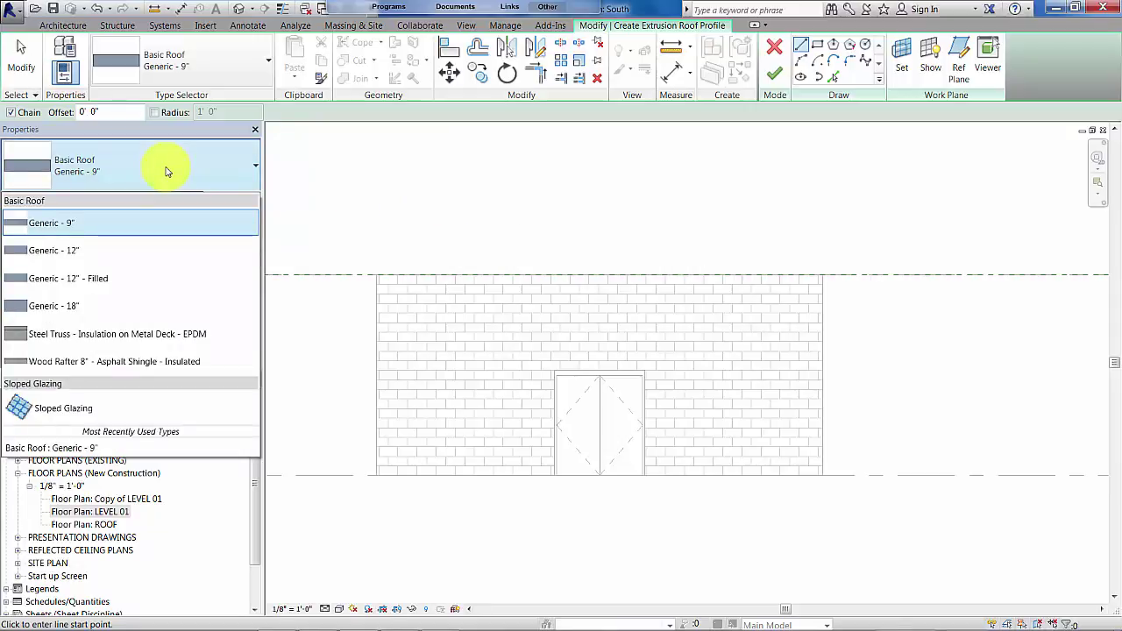
pyautogui.click(178, 224)
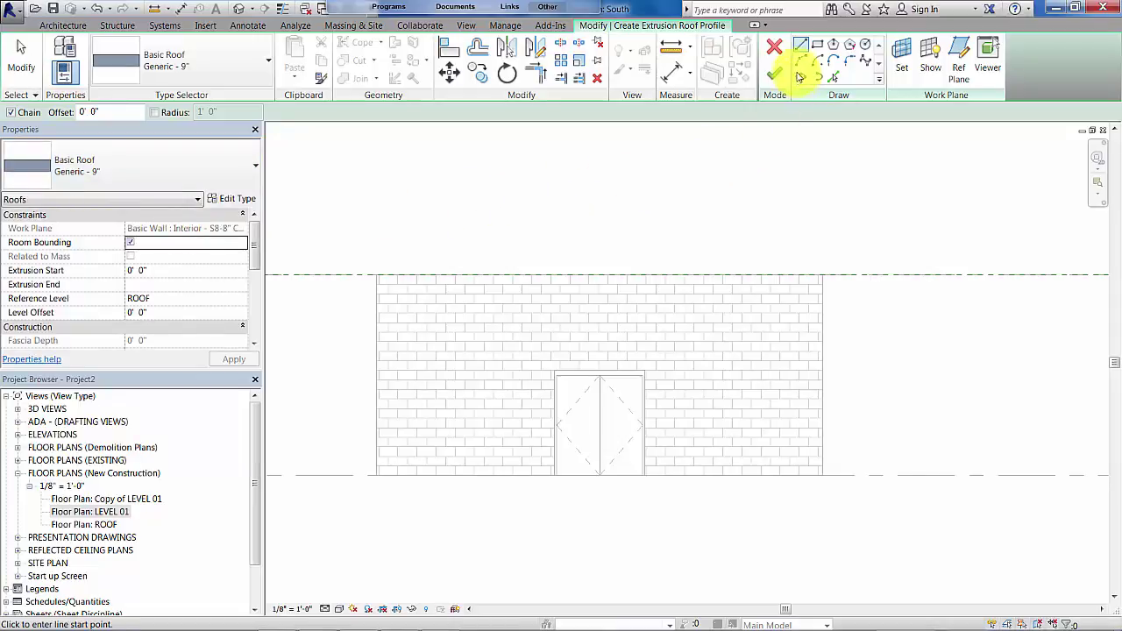
# Step: Sketch a rising line about 7'-10" long from the front wall's upper left corner, continued by a sagging arc of about 6'-2" radius
pyautogui.click(375, 272)
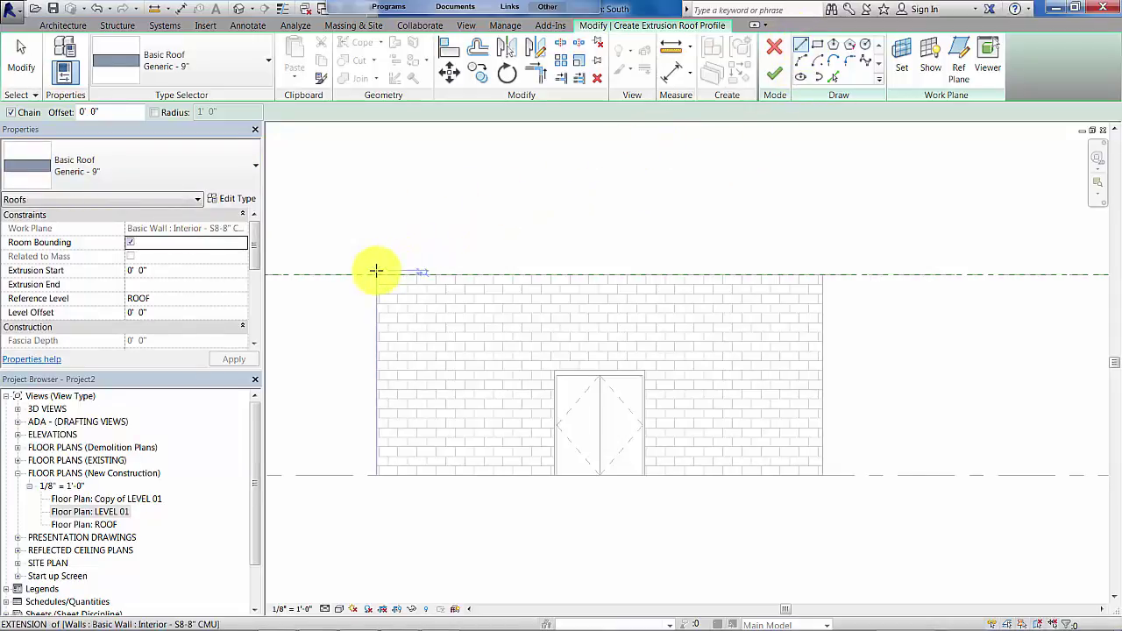
pyautogui.click(460, 201)
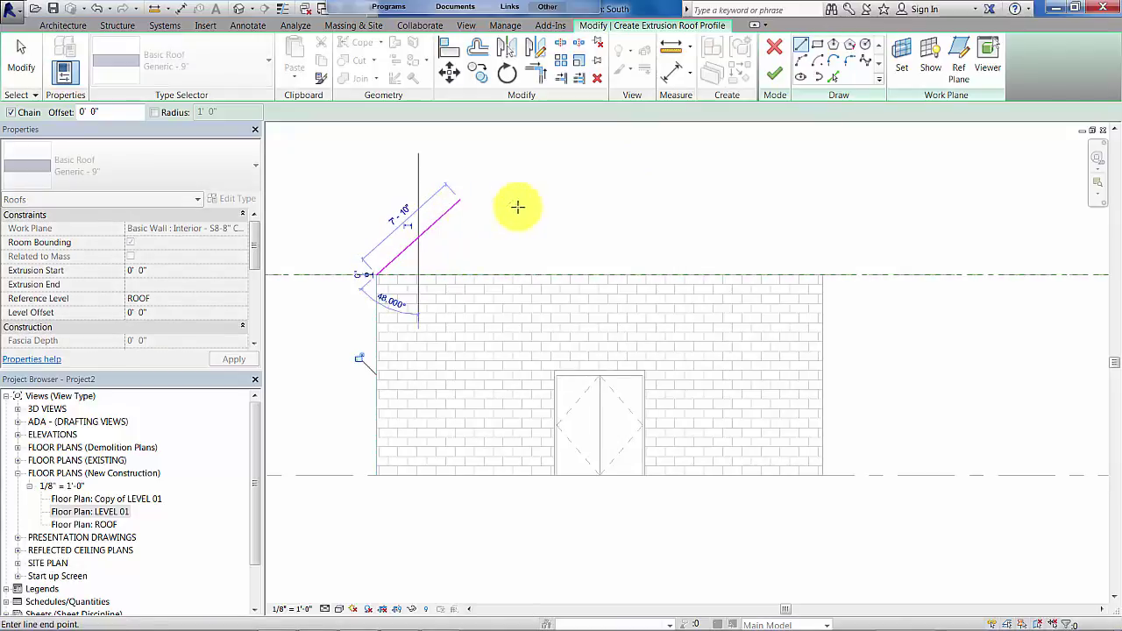
pyautogui.click(805, 61)
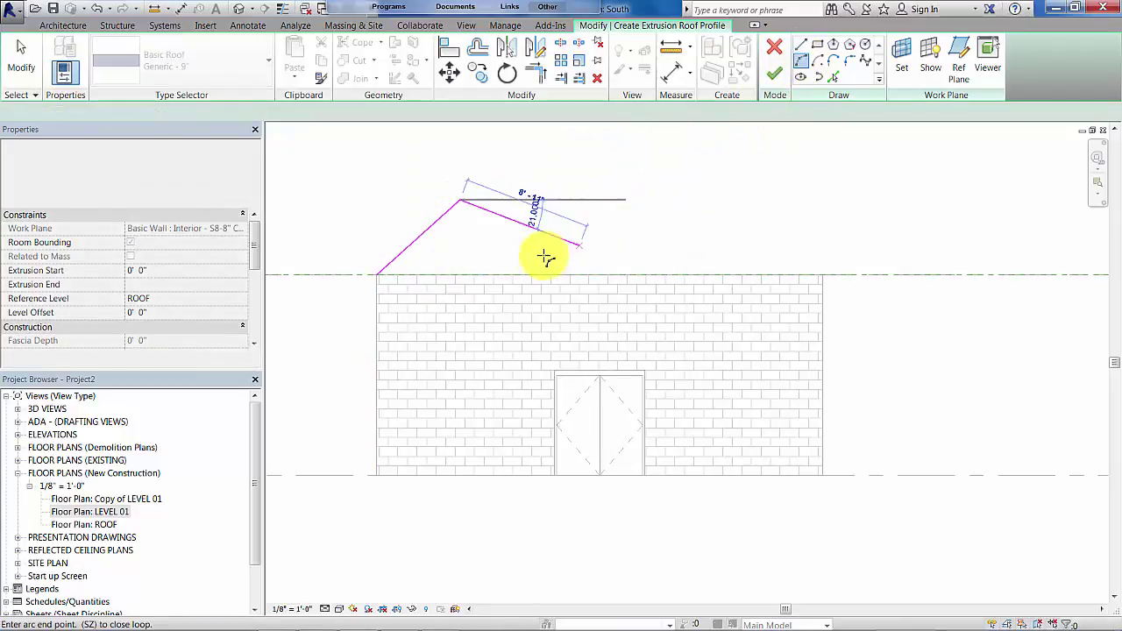
pyautogui.click(537, 255)
pyautogui.click(507, 243)
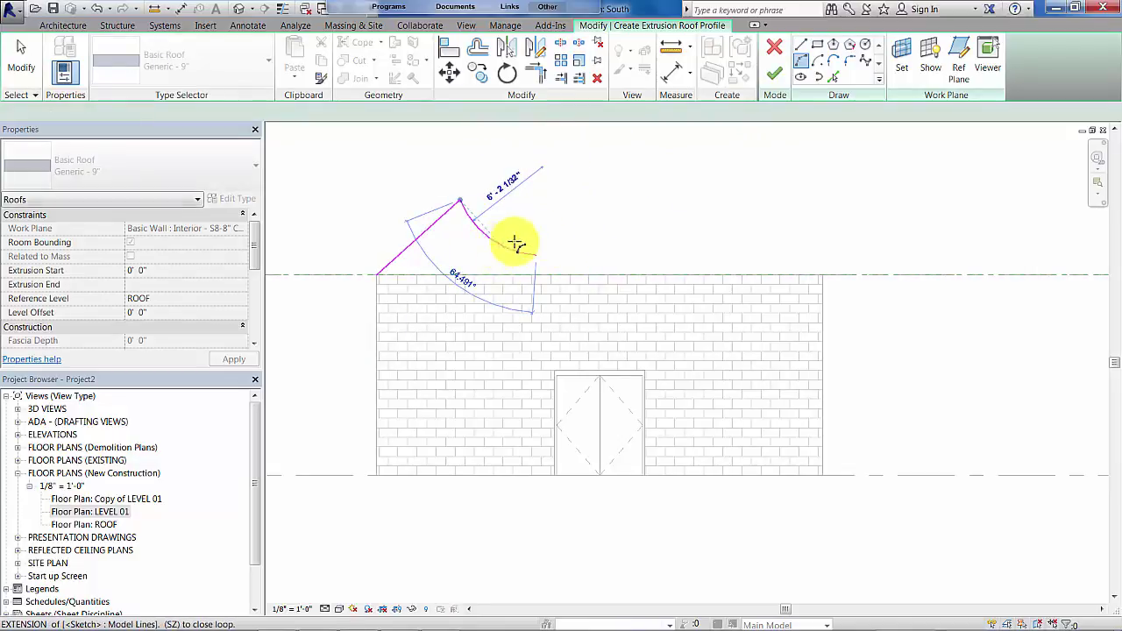
# Step: Continue the roof profile with a line up to a high peak, a steep descent and a shallow slope about 5'-8" long
pyautogui.click(800, 46)
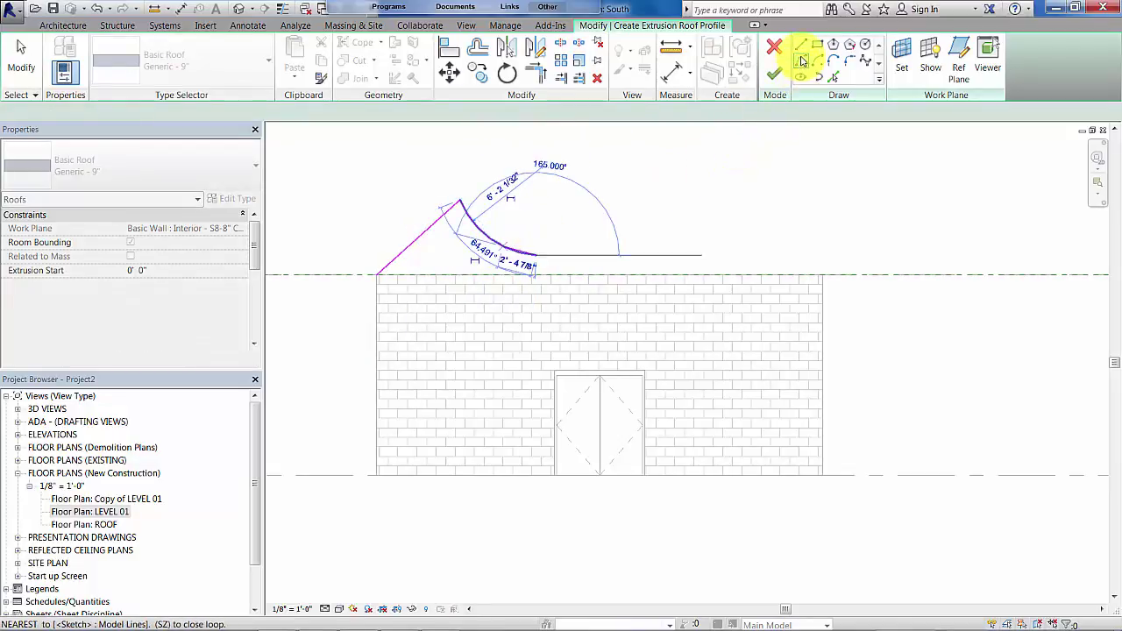
pyautogui.click(606, 166)
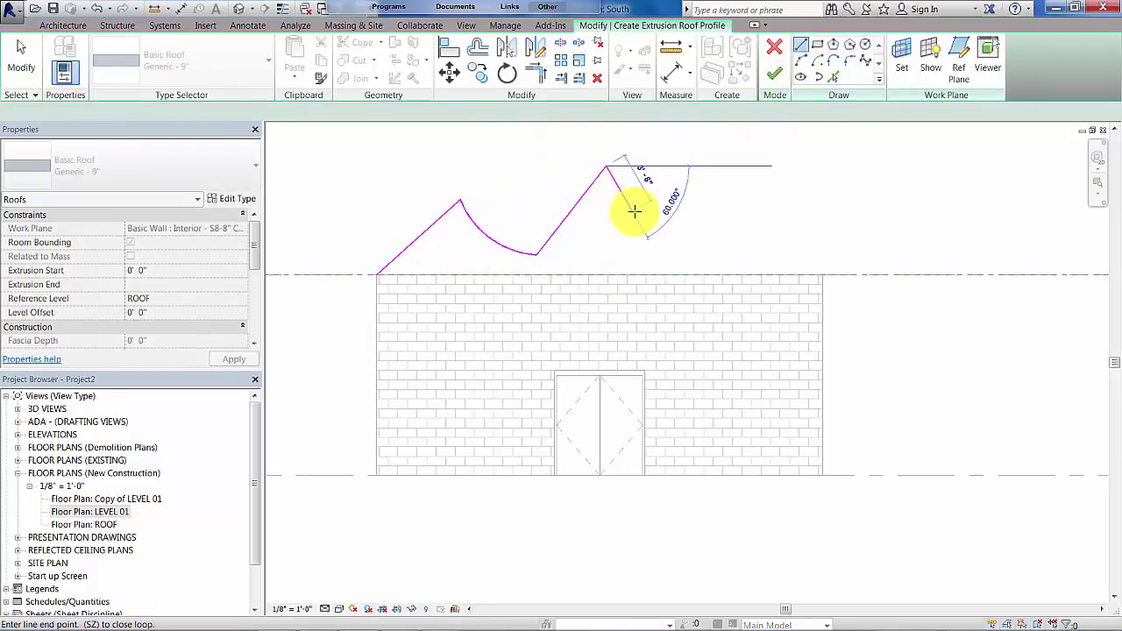
pyautogui.click(633, 211)
pyautogui.click(711, 230)
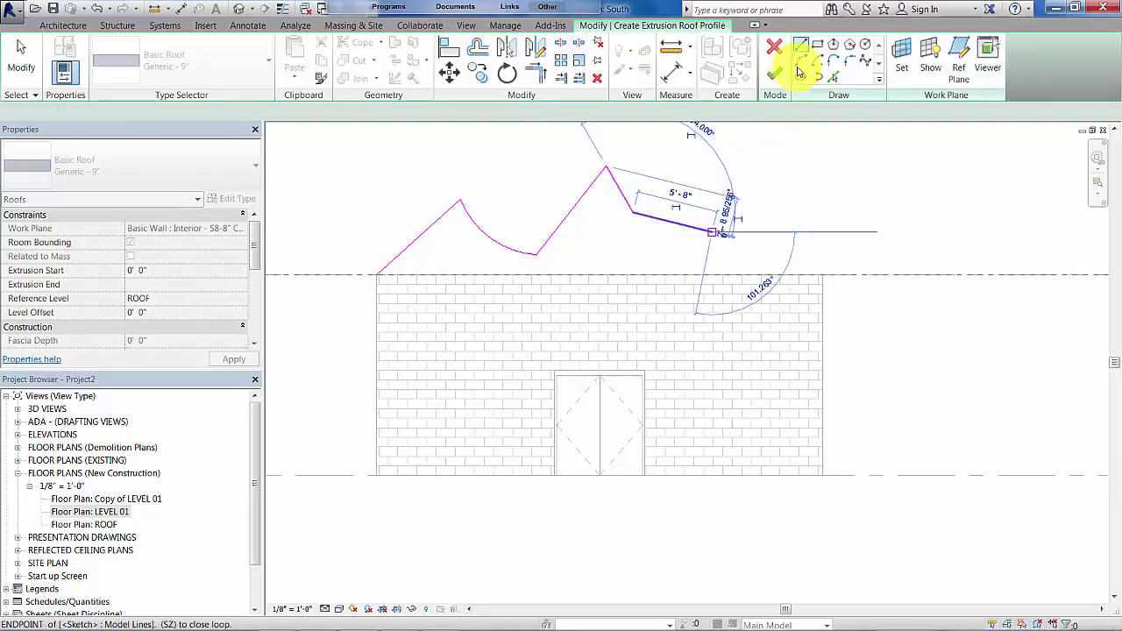
# Step: Close the profile's right side with a convex arc down to the front wall's upper right corner and finish the extruded roof
pyautogui.click(801, 61)
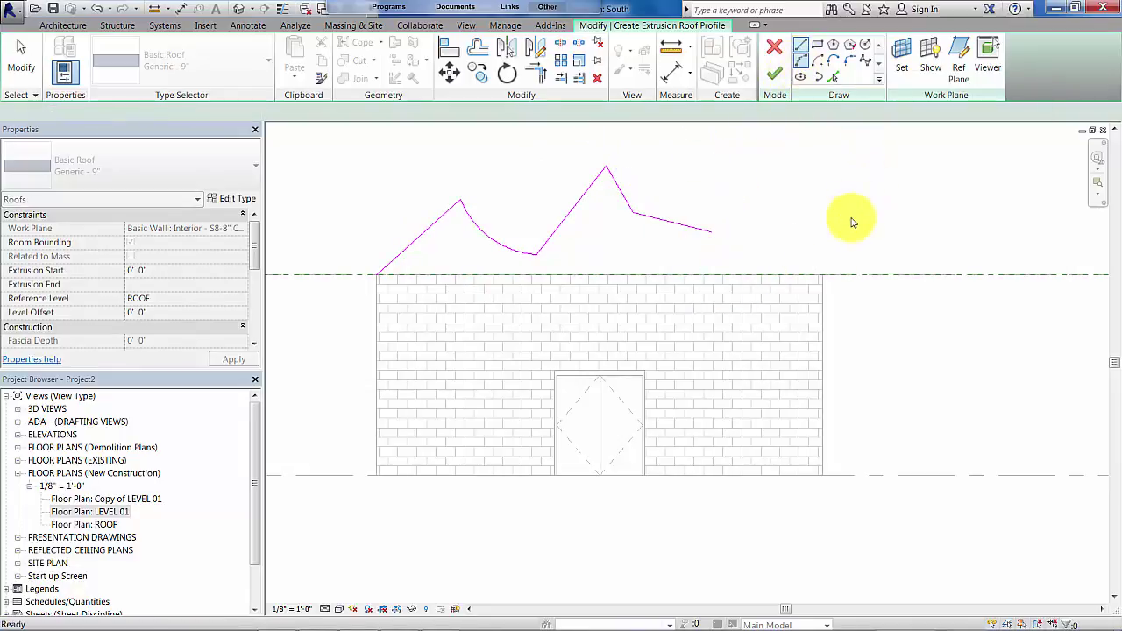
pyautogui.click(819, 264)
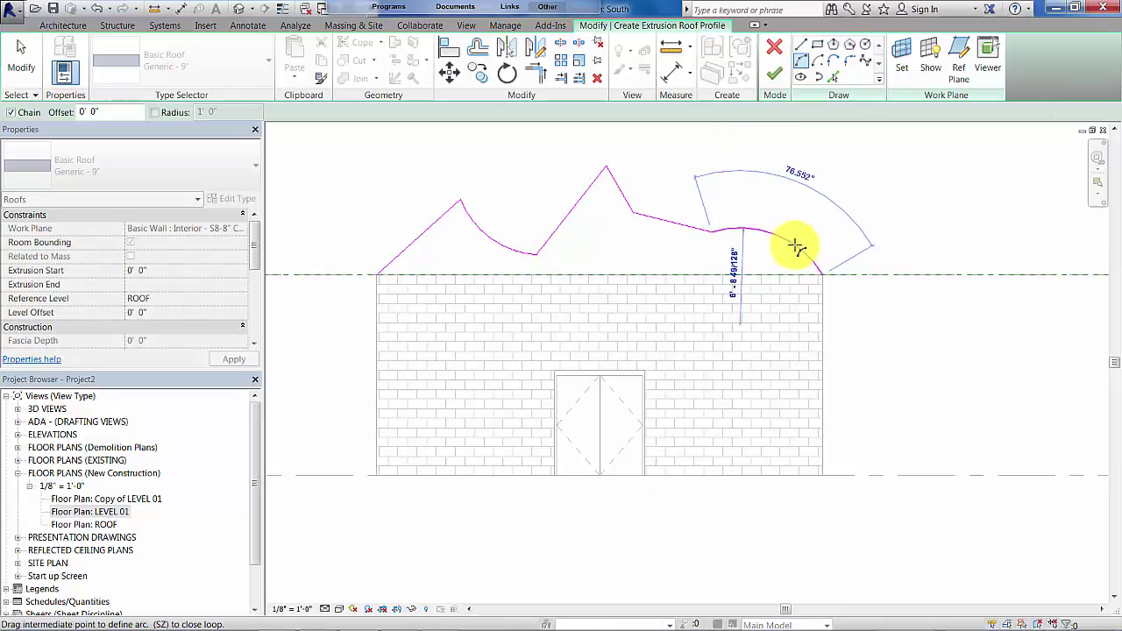
pyautogui.click(785, 234)
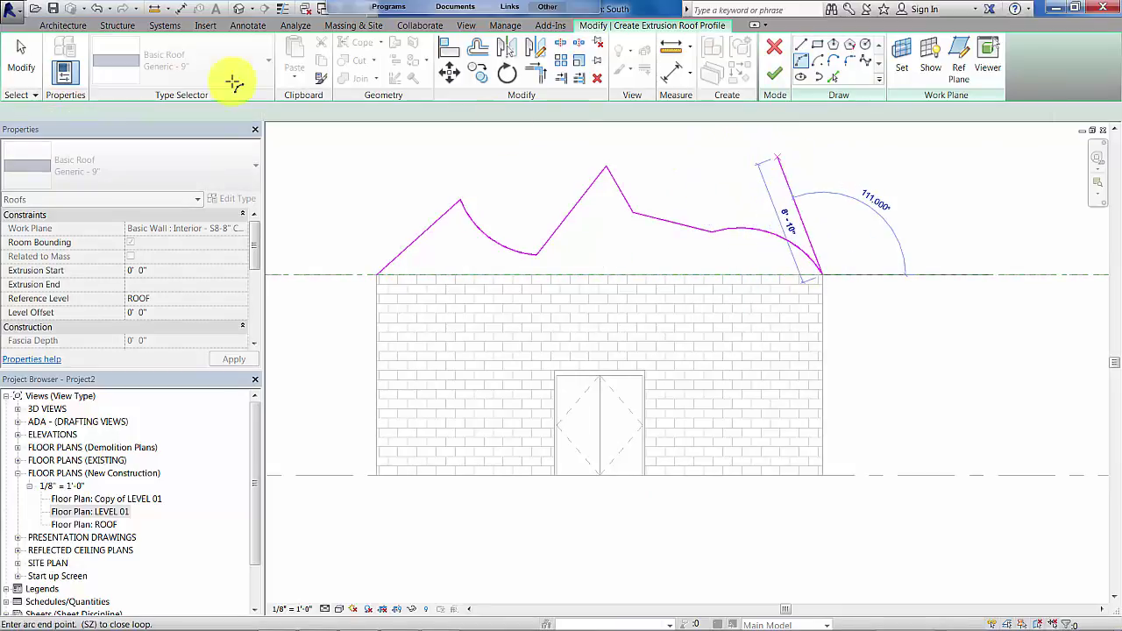
pyautogui.click(17, 68)
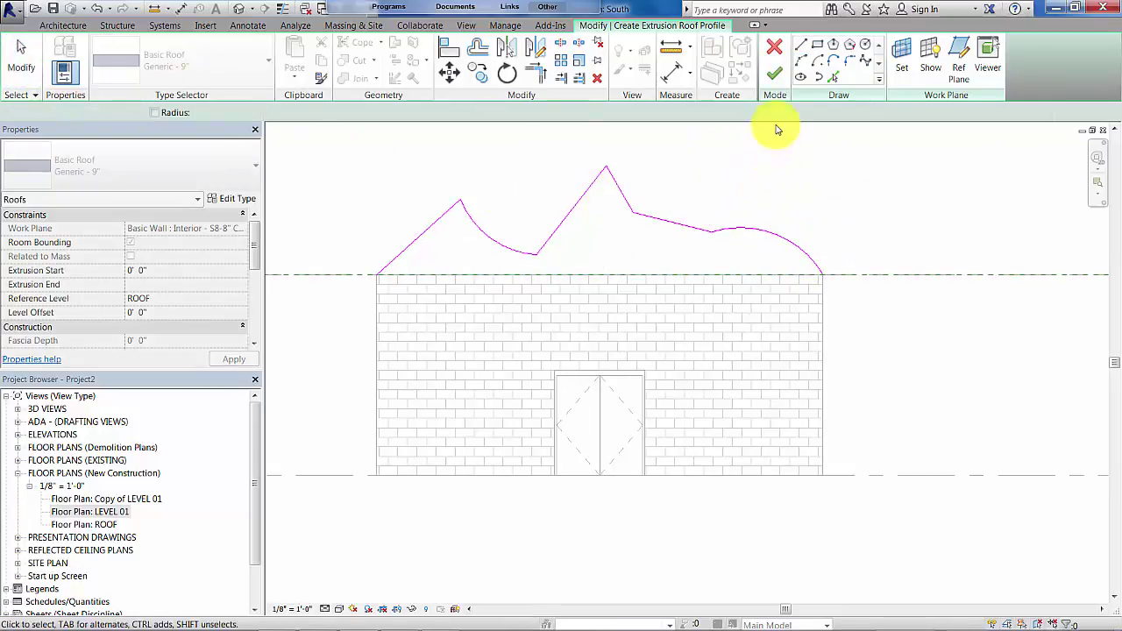
pyautogui.click(774, 78)
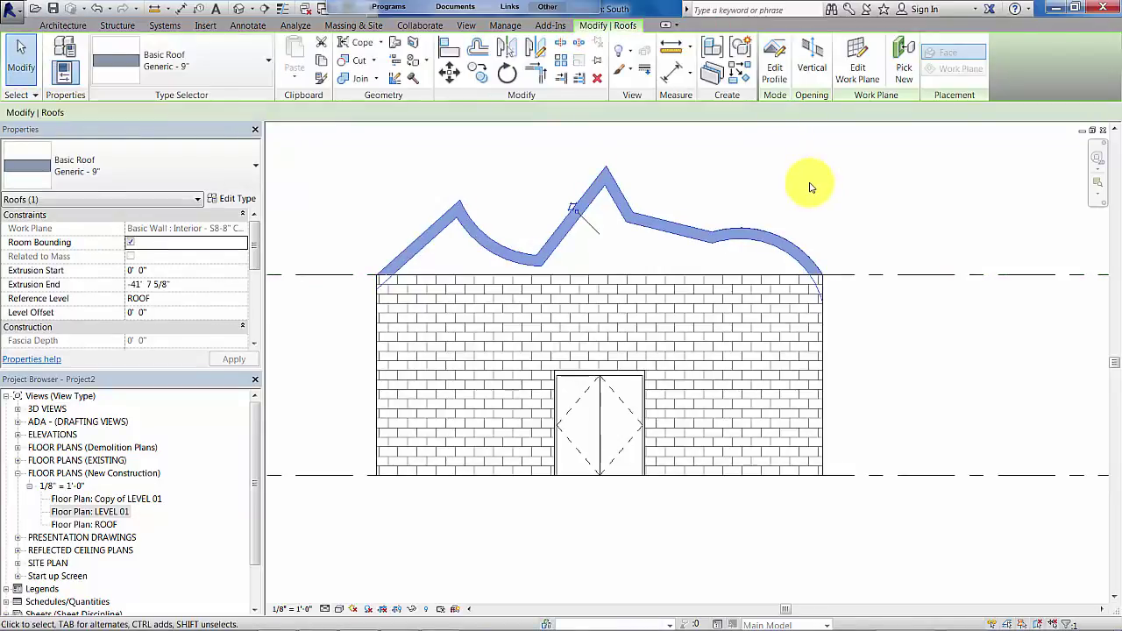
pyautogui.click(811, 187)
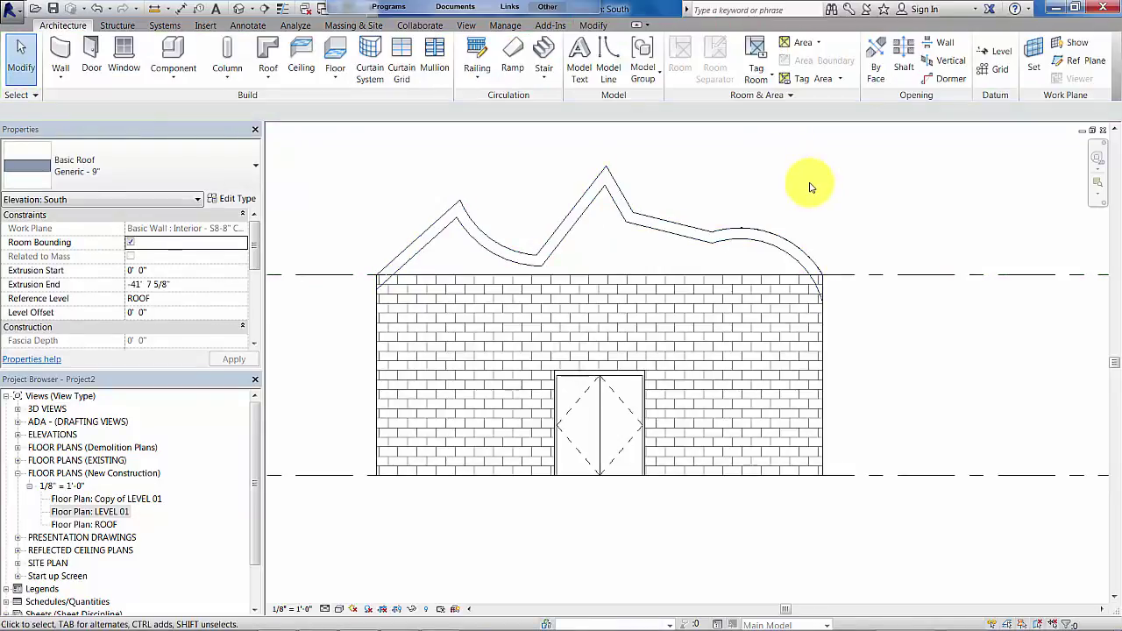
# Step: In the 3D view, extend the extruded roof's front end about 5'-8" beyond the wall with the door
pyautogui.click(239, 10)
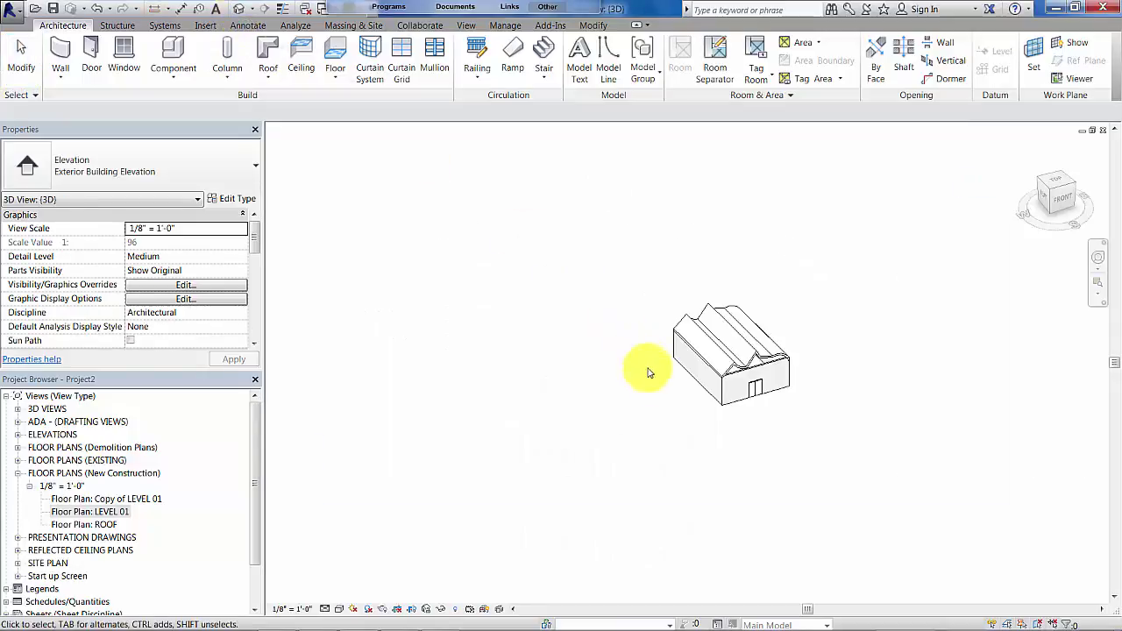
pyautogui.keyDown('shift'); pyautogui.moveTo(801, 388); pyautogui.dragTo(602, 394, button='middle'); pyautogui.keyUp('shift')
pyautogui.scroll(6, 732, 355)
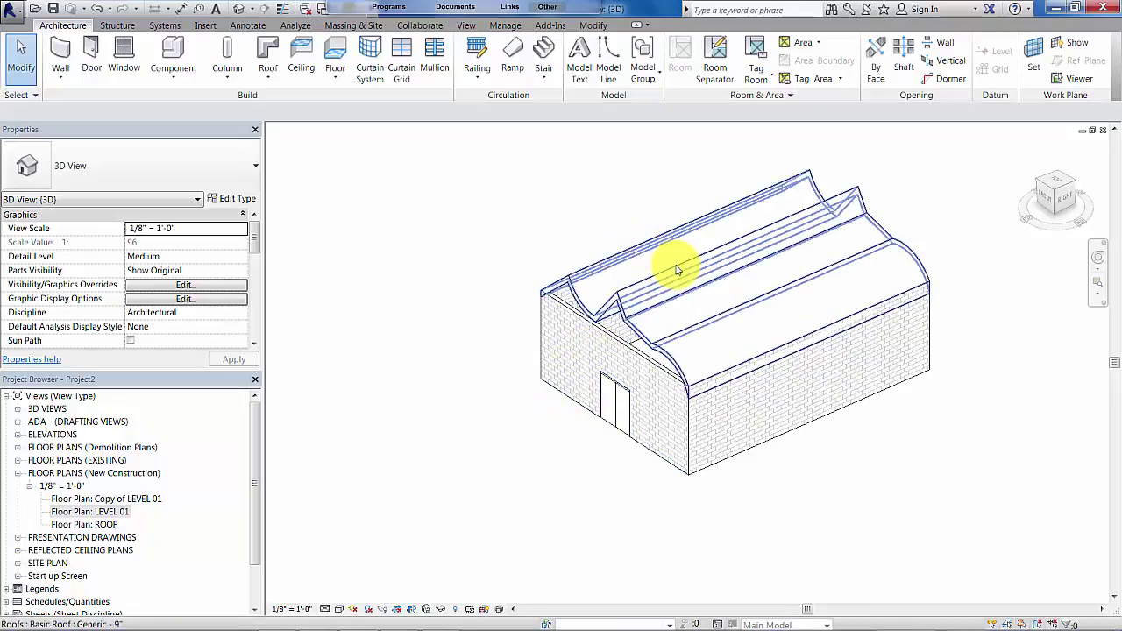
pyautogui.click(638, 338)
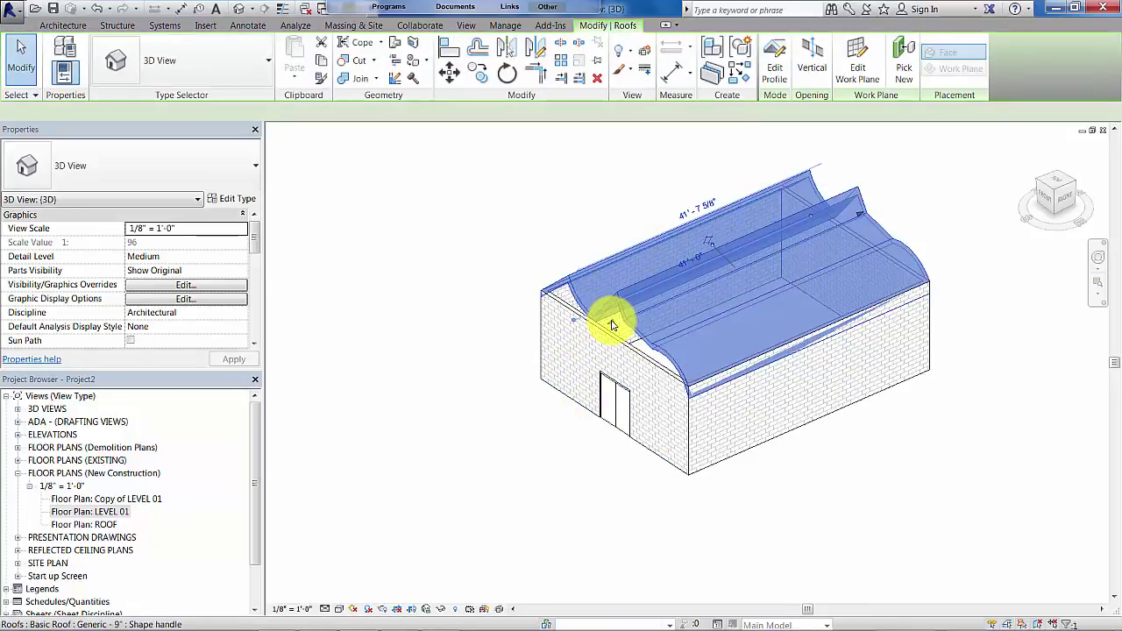
pyautogui.moveTo(612, 325); pyautogui.dragTo(679, 301)
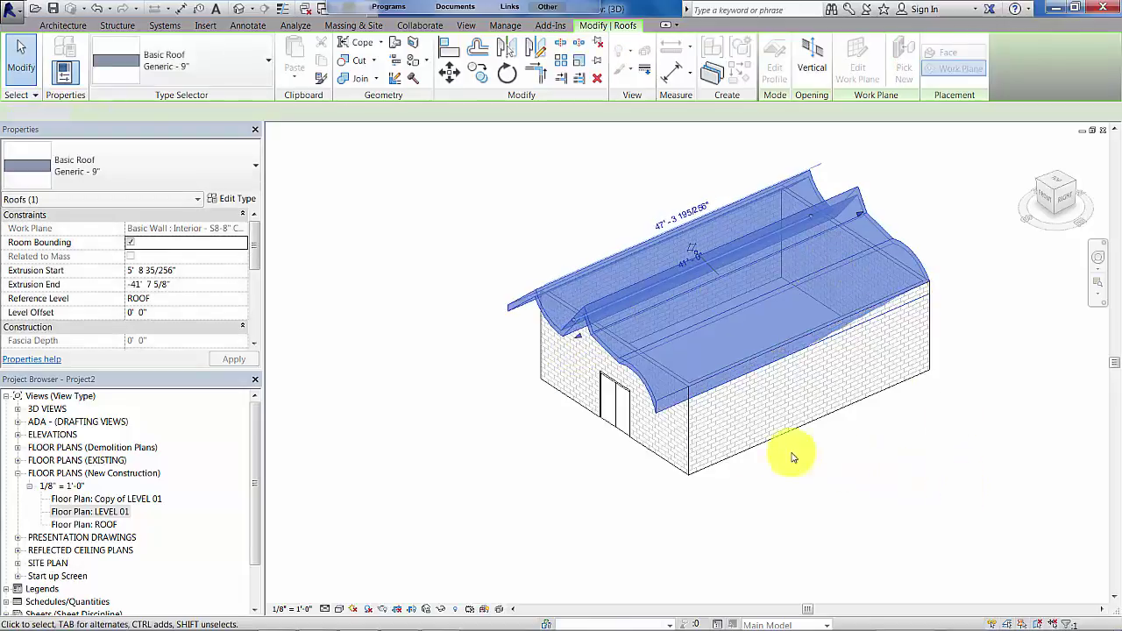
pyautogui.click(791, 454)
# Step: Attach the top of the front wall with the door to the extruded roof
pyautogui.keyDown('shift'); pyautogui.moveTo(708, 445); pyautogui.dragTo(906, 446, button='middle'); pyautogui.keyUp('shift')
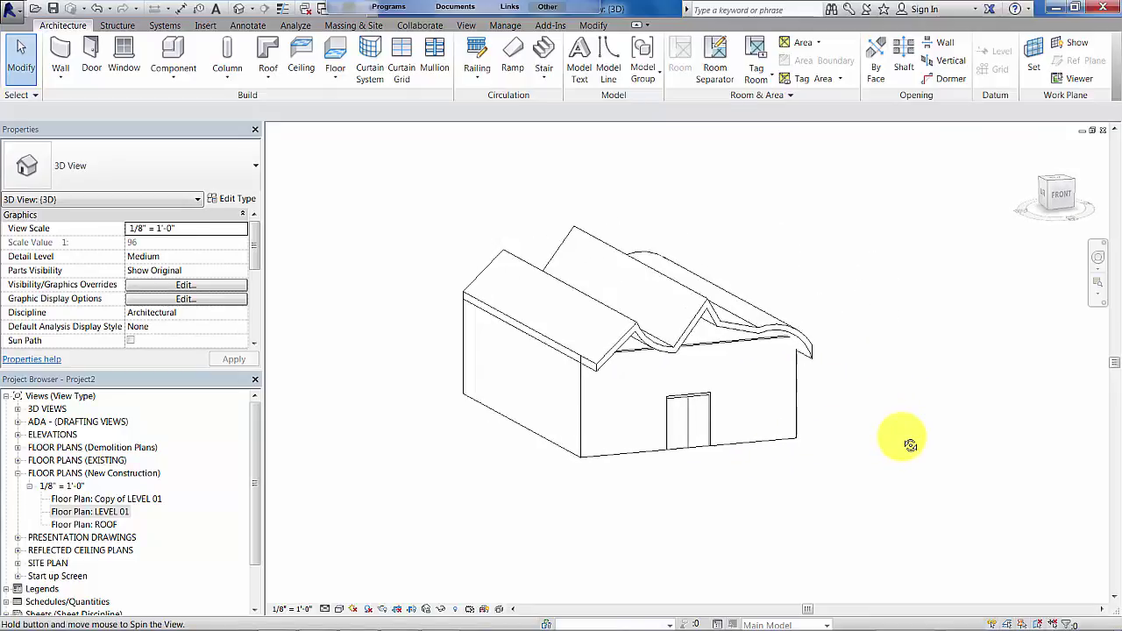
pyautogui.click(712, 354)
pyautogui.click(879, 60)
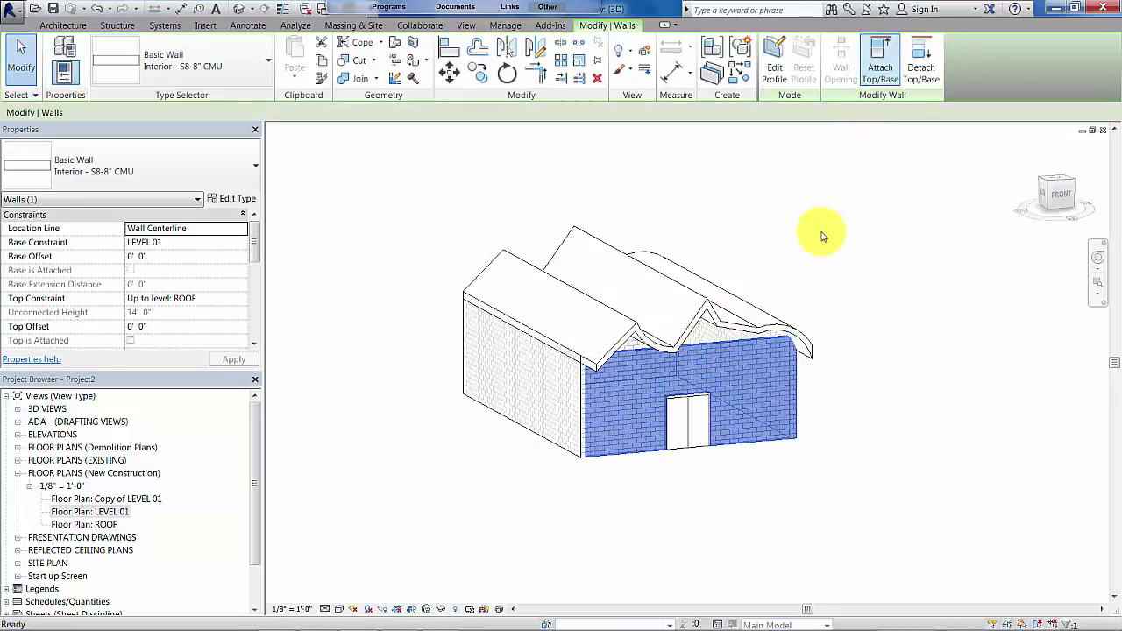
pyautogui.click(745, 319)
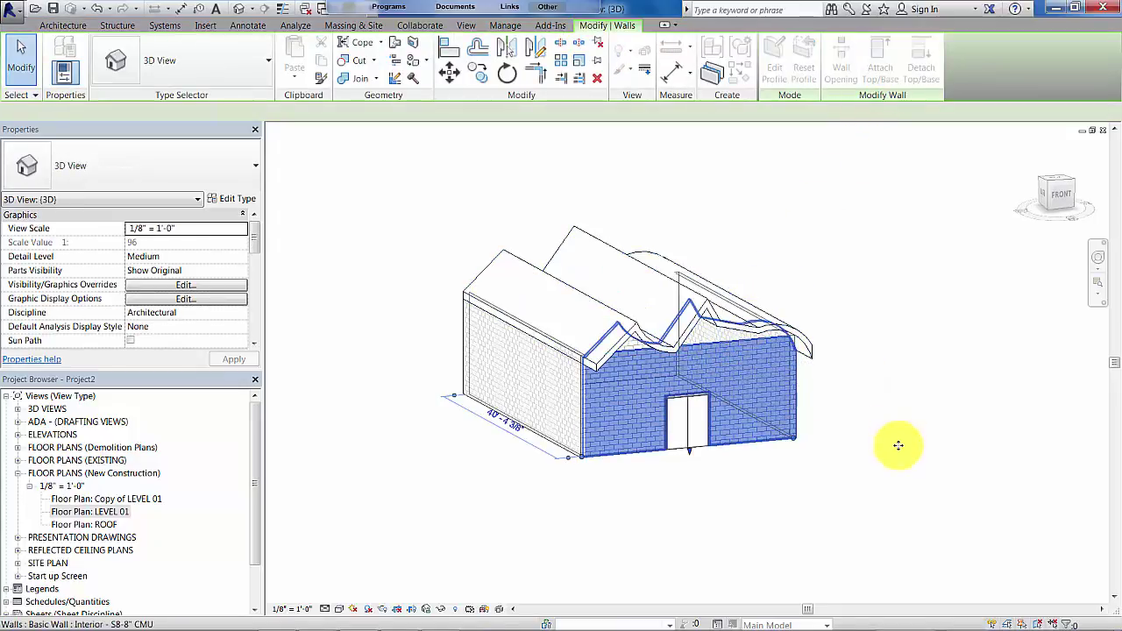
pyautogui.click(879, 476)
pyautogui.keyDown('shift'); pyautogui.moveTo(759, 476); pyautogui.dragTo(759, 438, button='middle'); pyautogui.keyUp('shift')
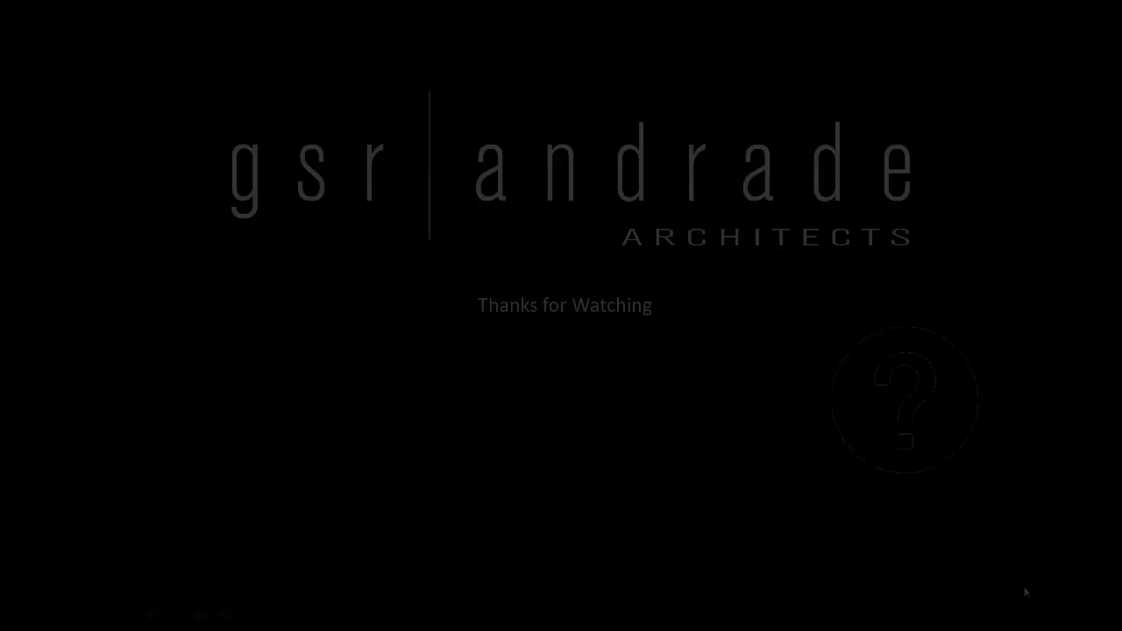